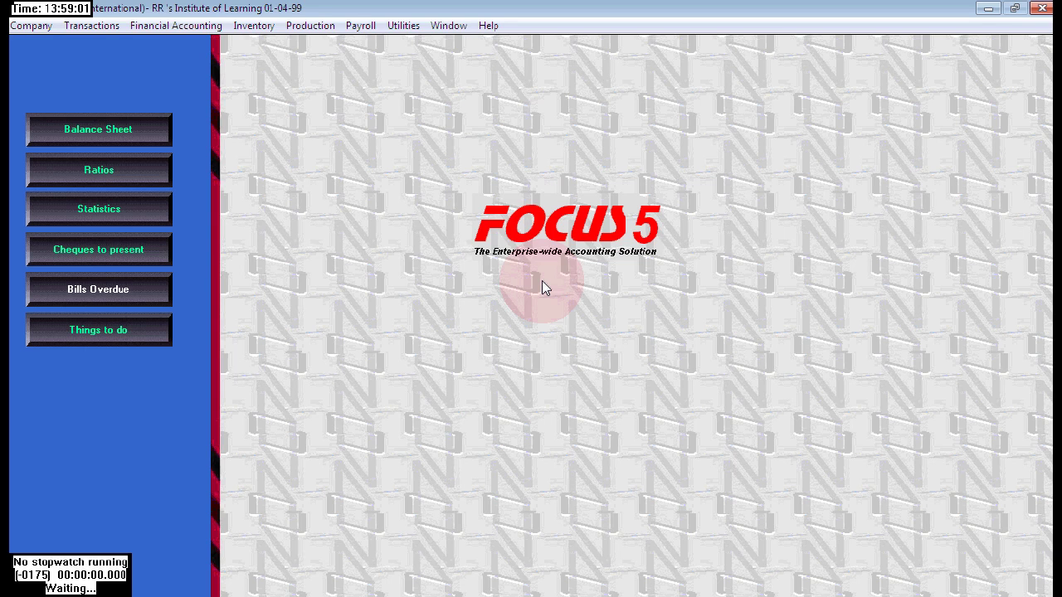
left_click(25, 27)
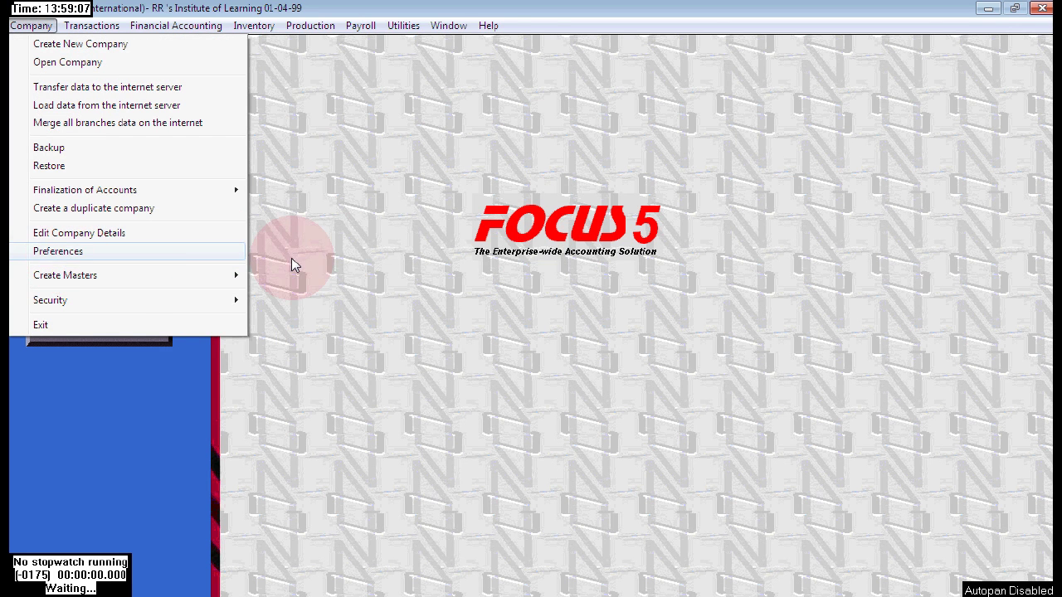
left_click(514, 249)
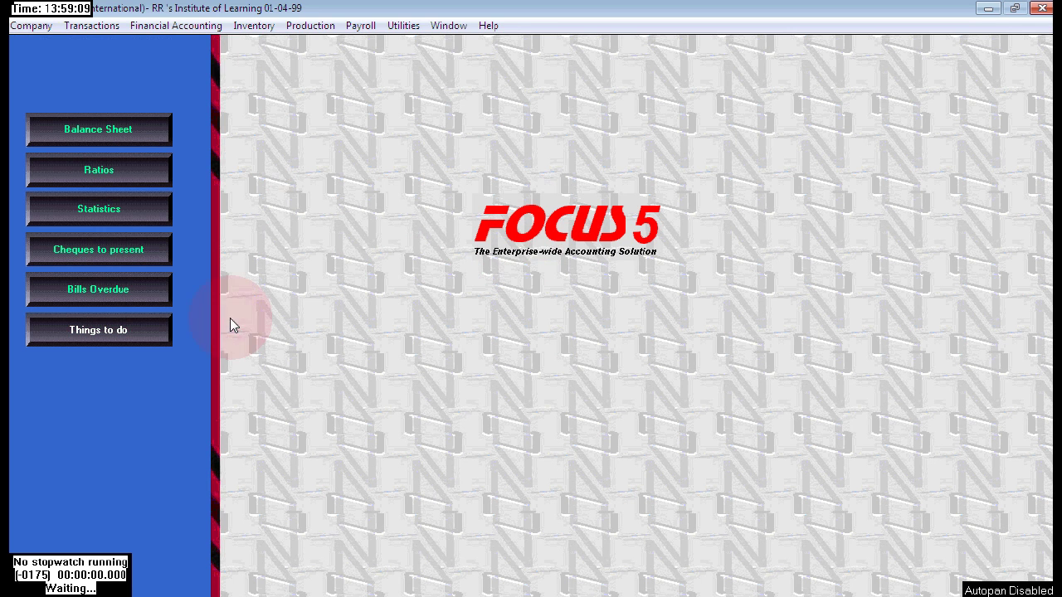
left_click(35, 27)
left_click(385, 192)
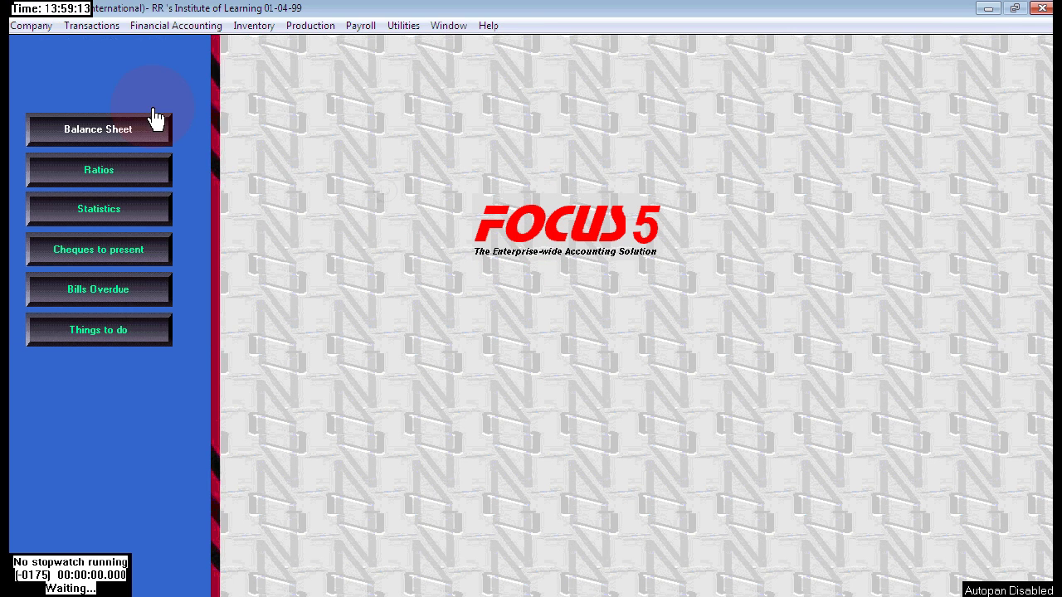
- Open the purchase voucher entry form to view its header fields and line-item columns
left_click(87, 28)
mouse_move(201, 63)
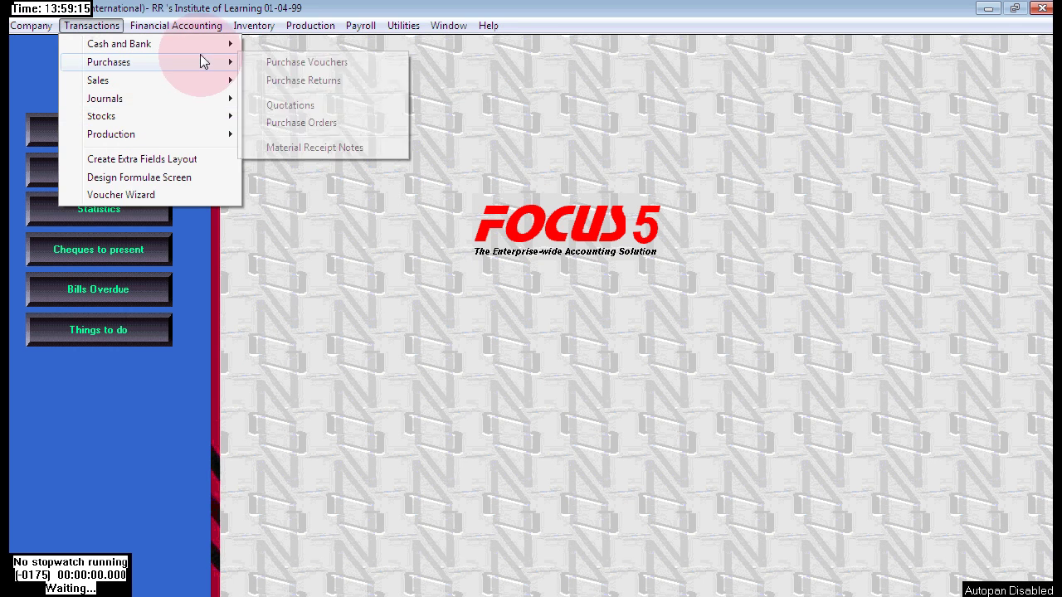
left_click(352, 64)
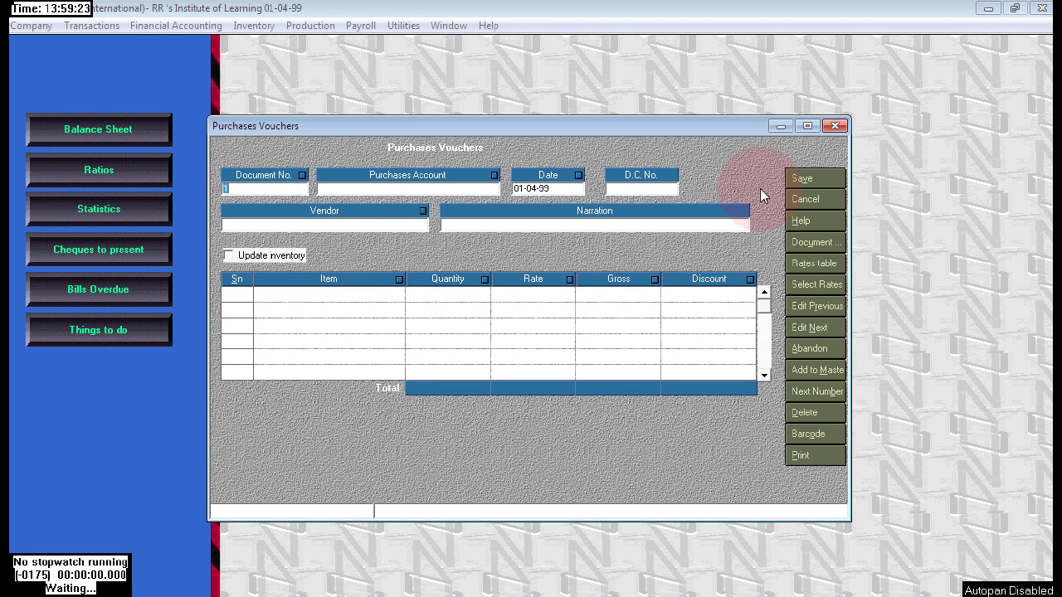
left_click(30, 27)
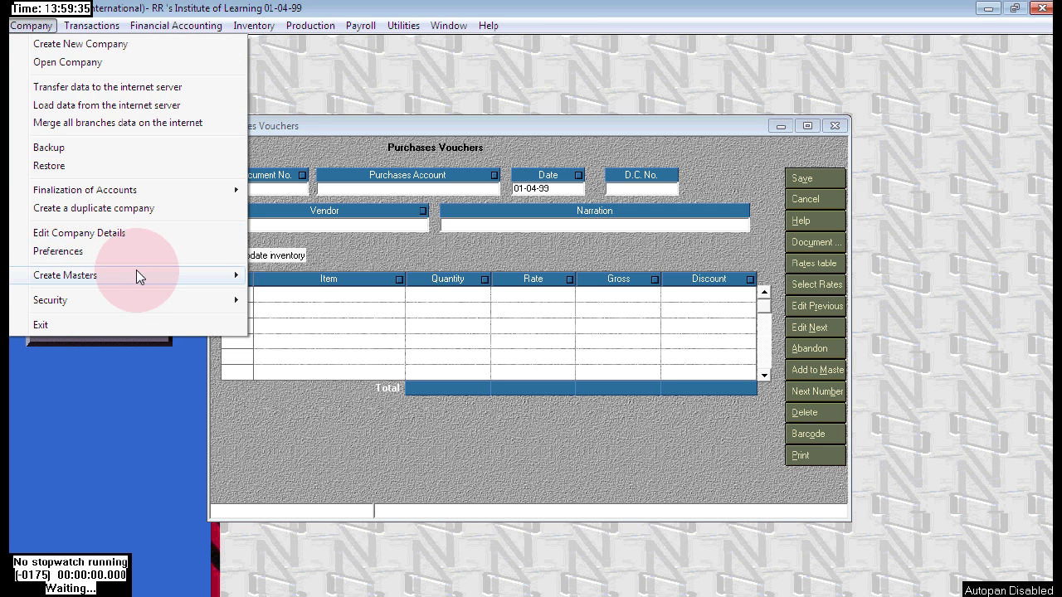
mouse_move(145, 278)
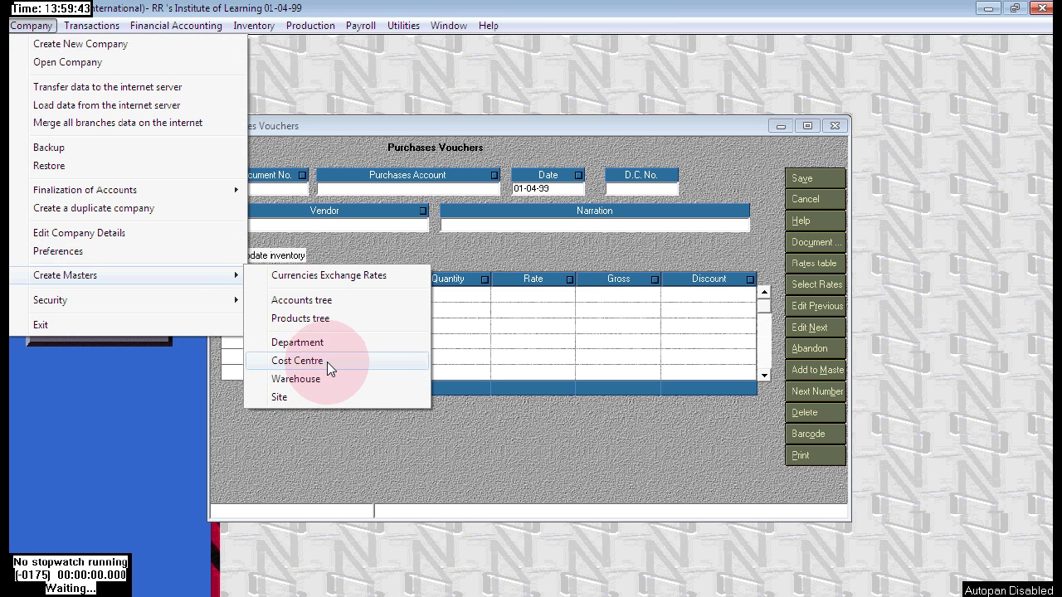
left_click(248, 55)
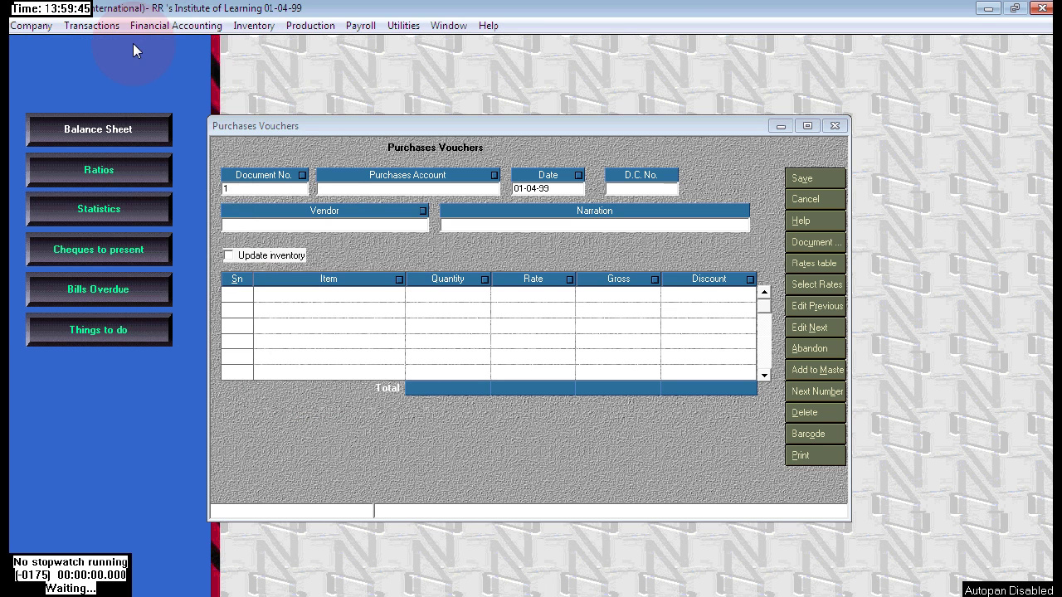
- Open the advanced document setup from the voucher wizard and set Cost Centre to Body for Receipts and Payments
left_click(89, 26)
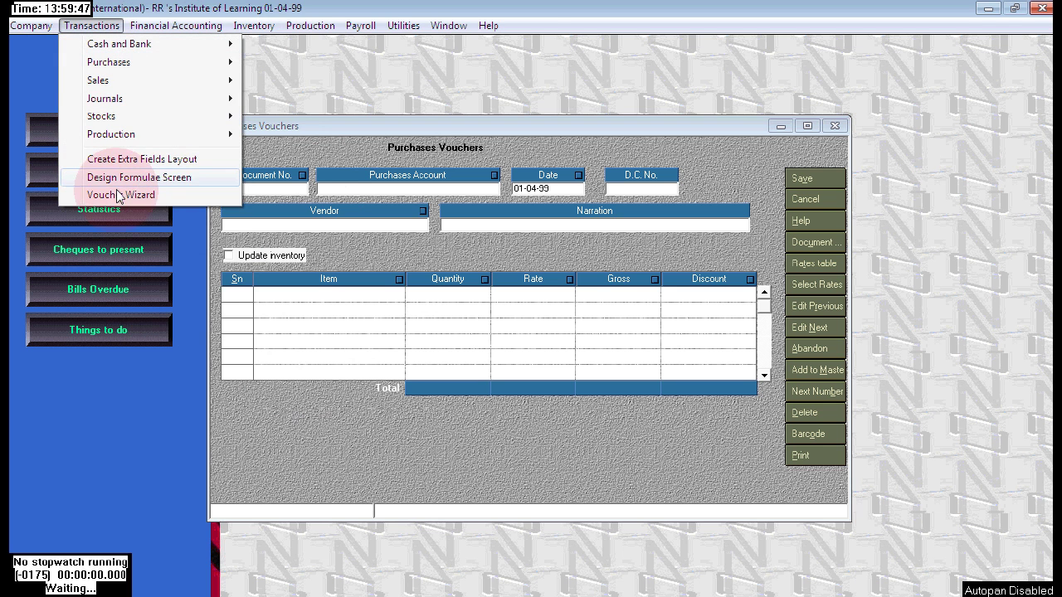
left_click(218, 193)
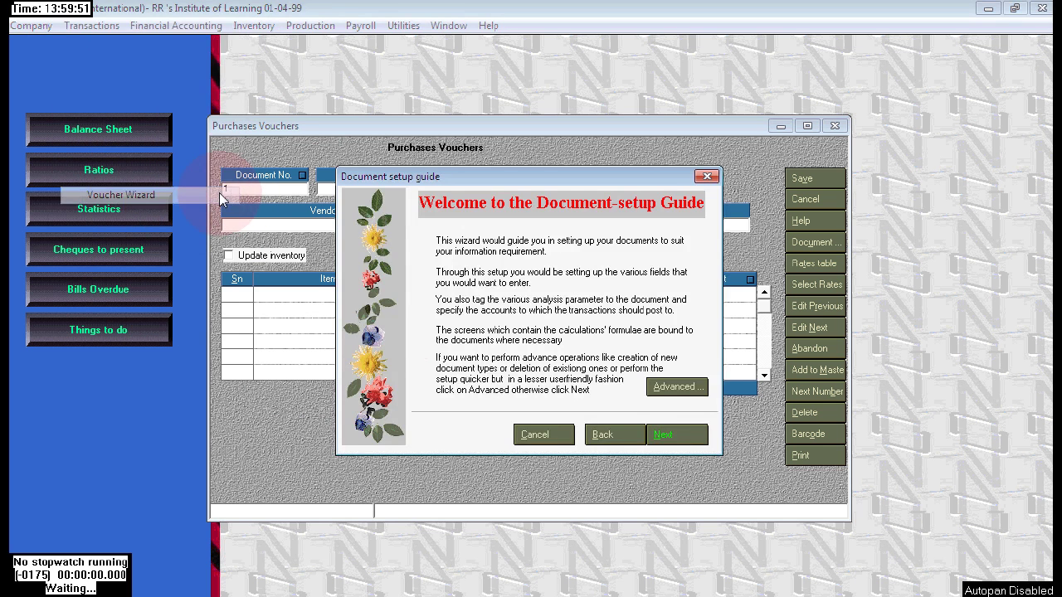
left_click(676, 387)
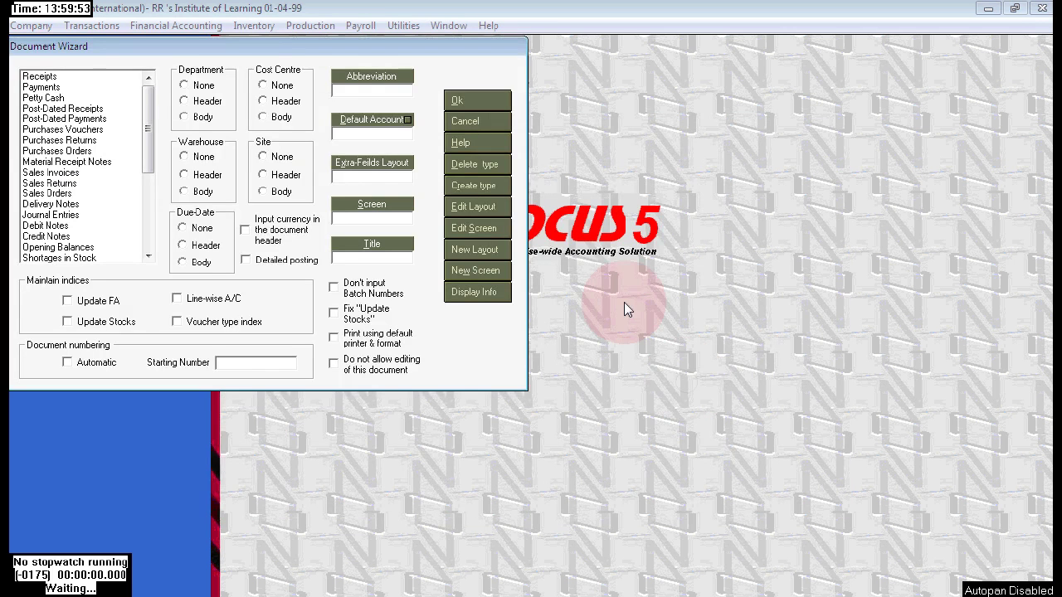
left_click(34, 78)
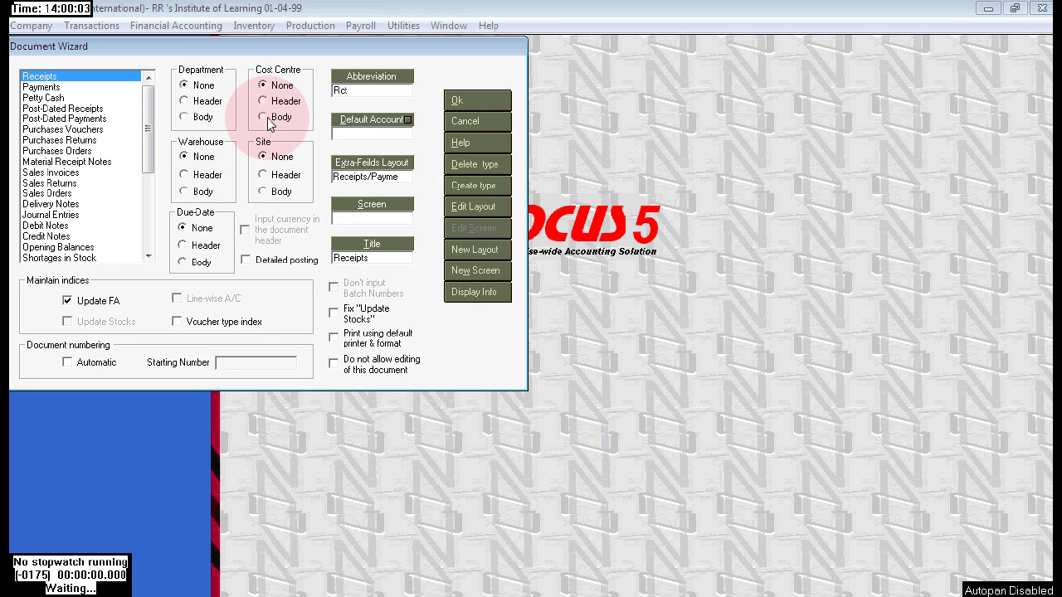
left_click(46, 87)
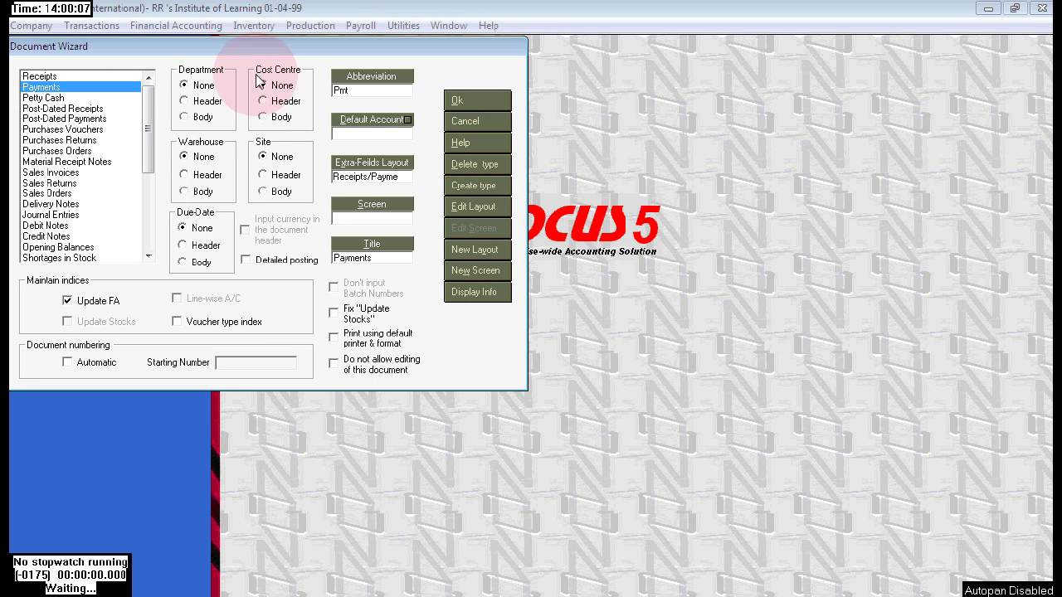
left_click(263, 117)
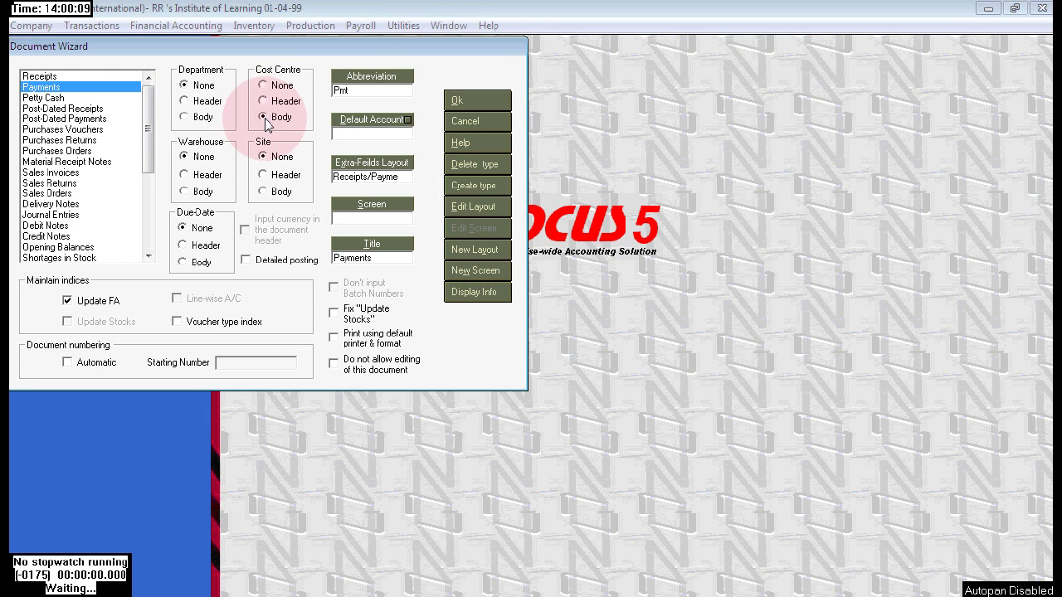
- Set Warehouse to Body for Purchases Vouchers and Sales Invoices, and save the document settings
left_click(60, 129)
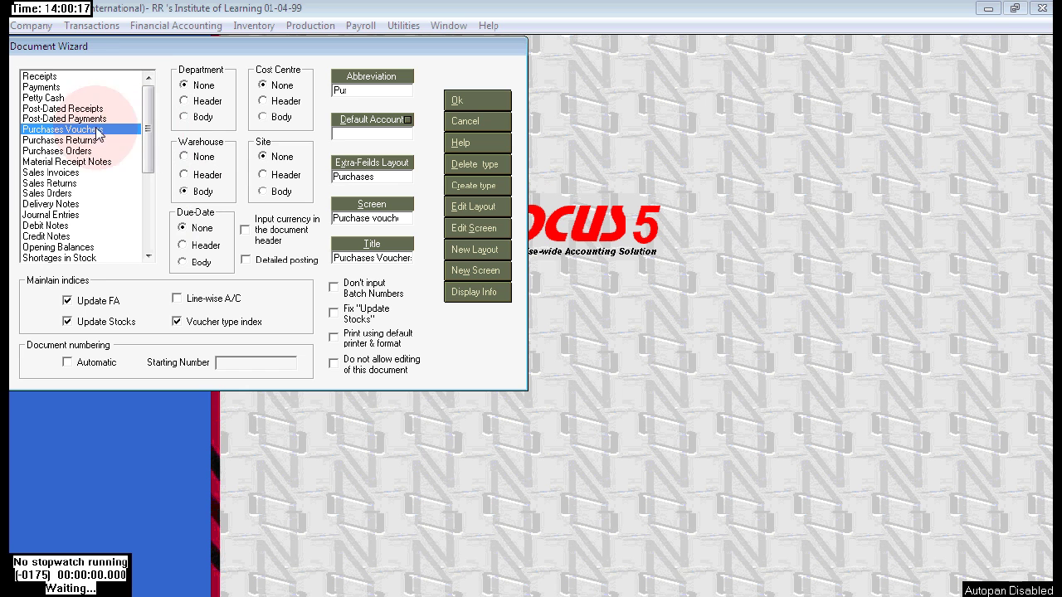
left_click(50, 172)
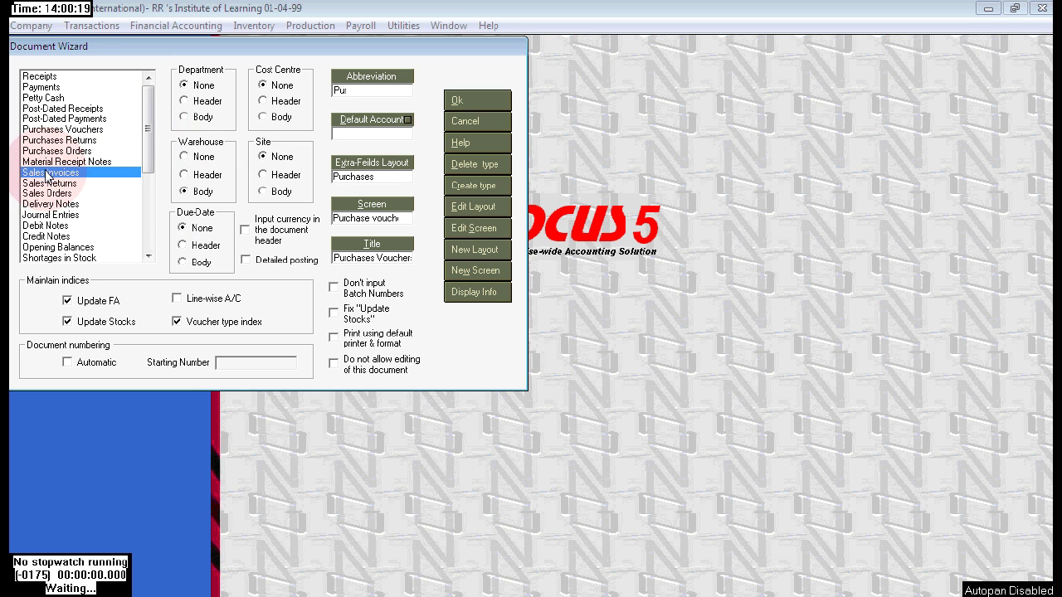
left_click(201, 192)
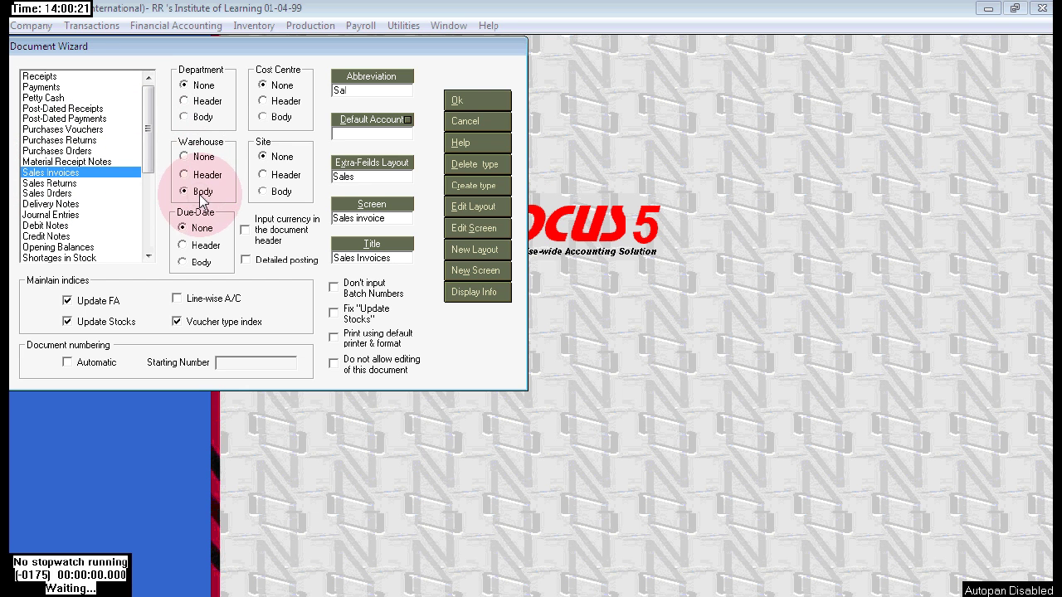
left_click(491, 101)
- Open a purchase voucher, check its body for the Warehouse column, and close the voucher
left_click(105, 27)
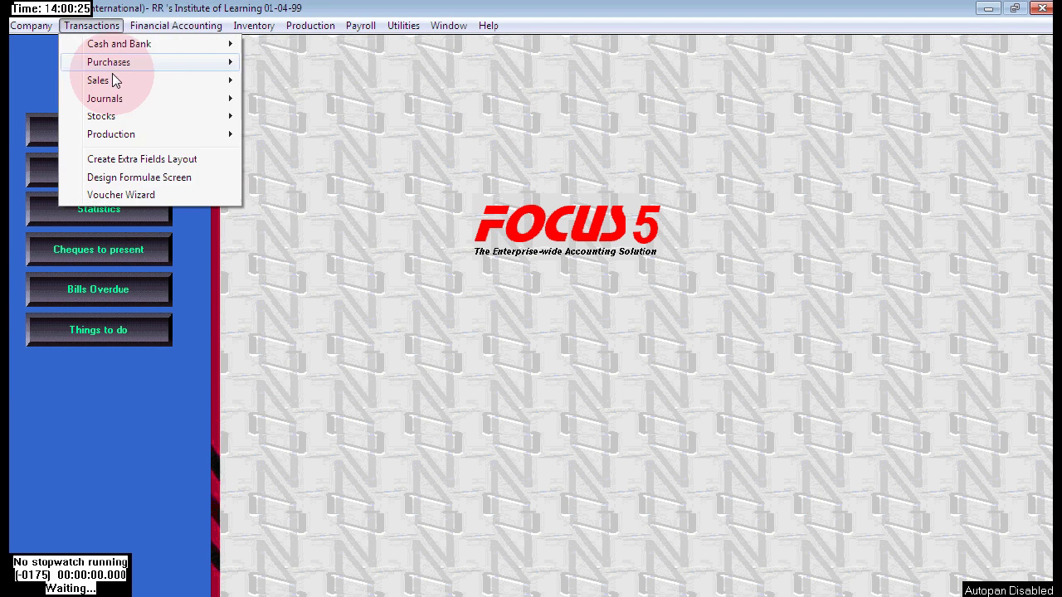
mouse_move(173, 63)
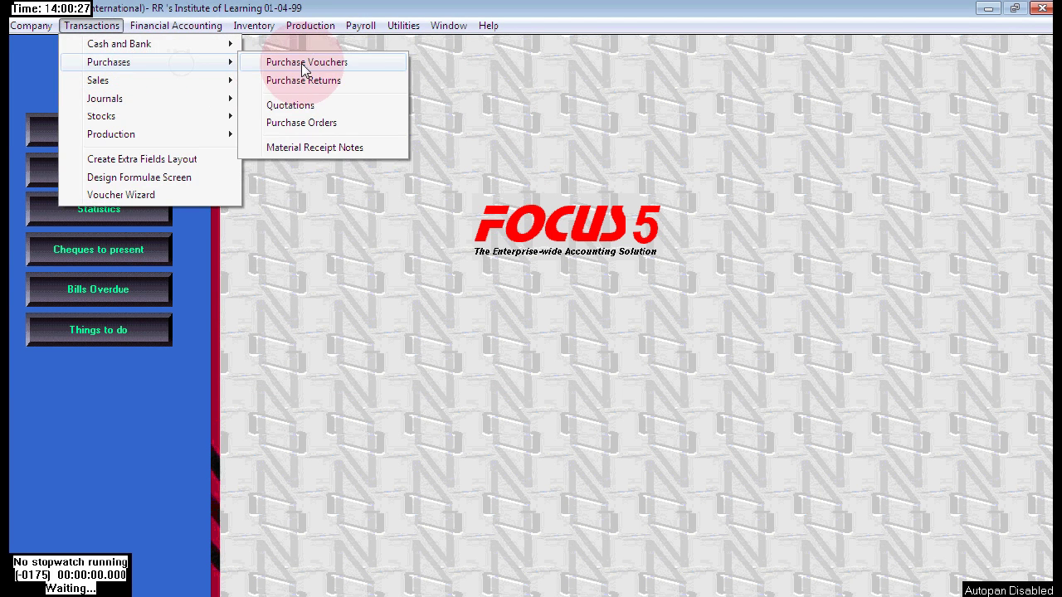
left_click(282, 62)
left_click(309, 282)
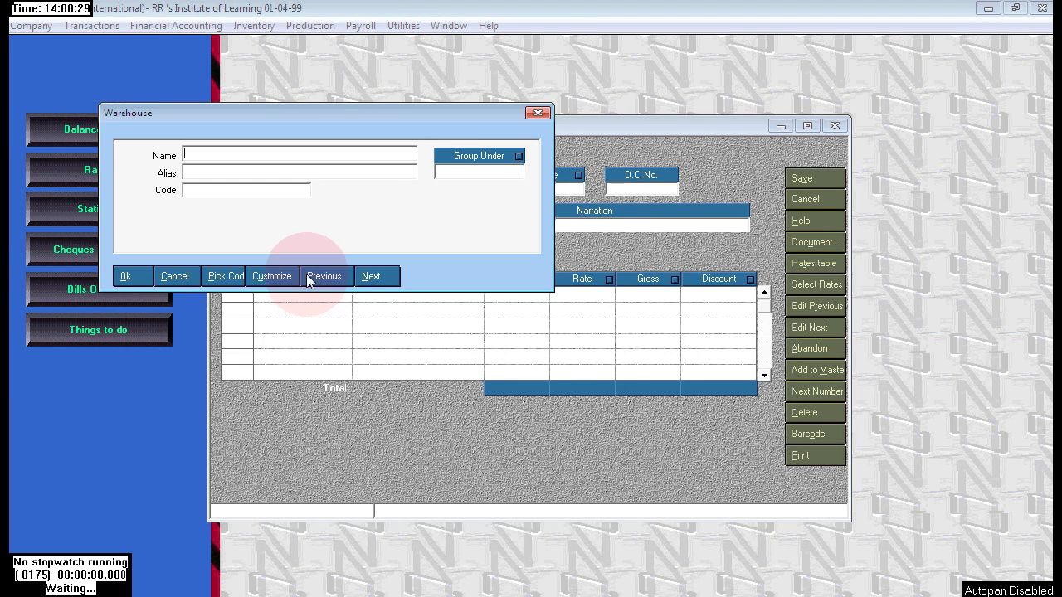
left_click(543, 116)
left_click(249, 339)
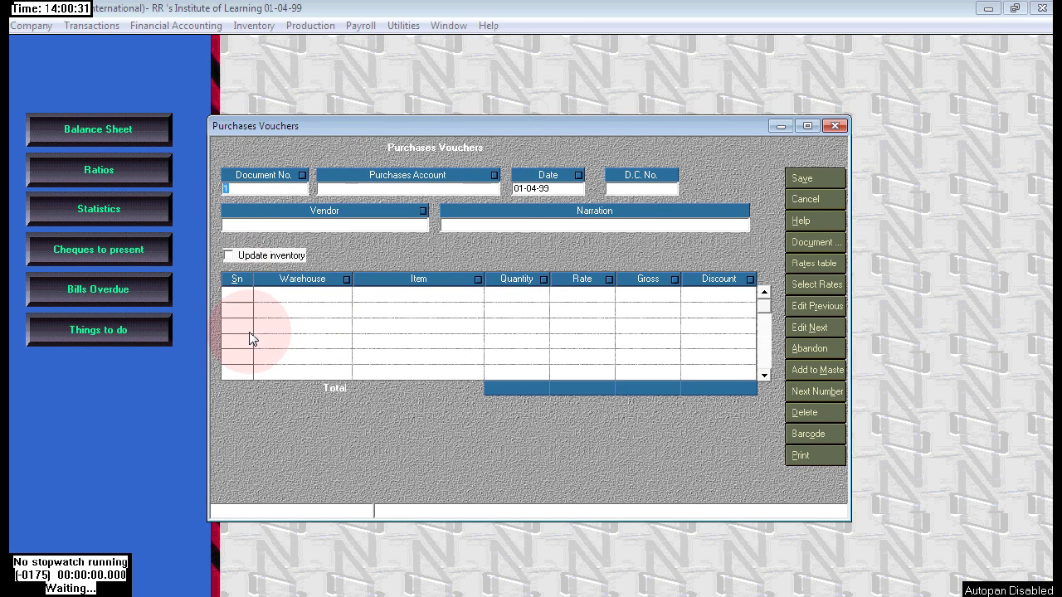
left_click(302, 290)
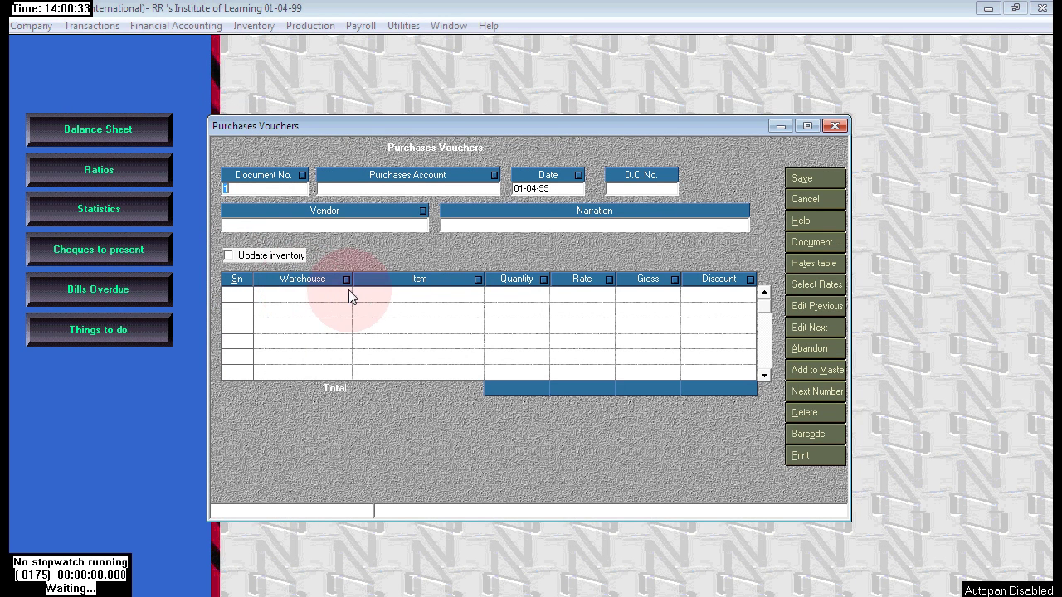
left_click(811, 456)
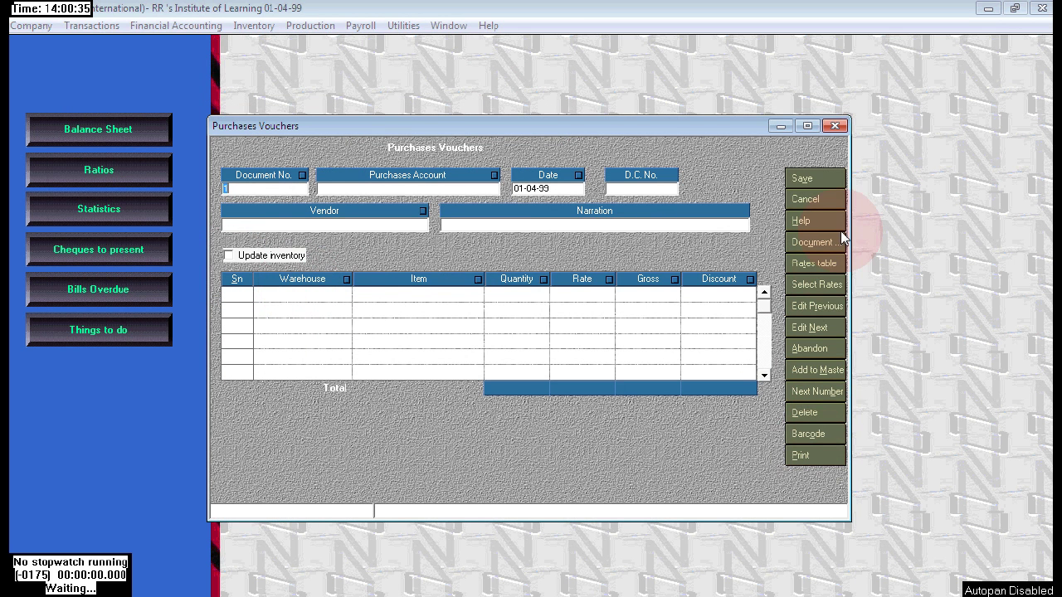
left_click(803, 199)
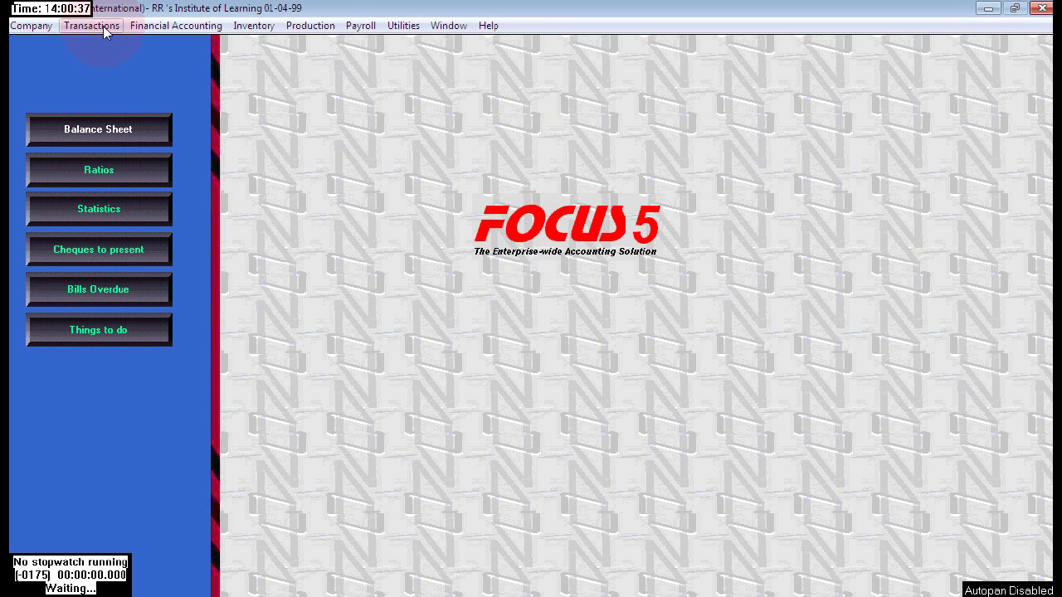
- Open a receipt voucher, check its body for the Cost Centre column, and close the voucher
left_click(103, 26)
left_click(183, 47)
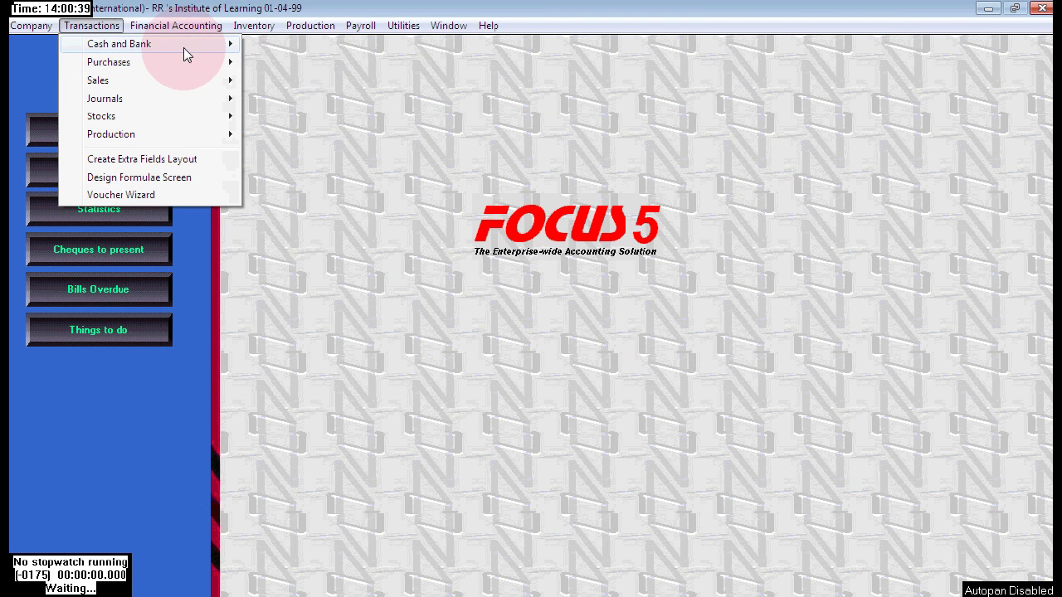
left_click(329, 45)
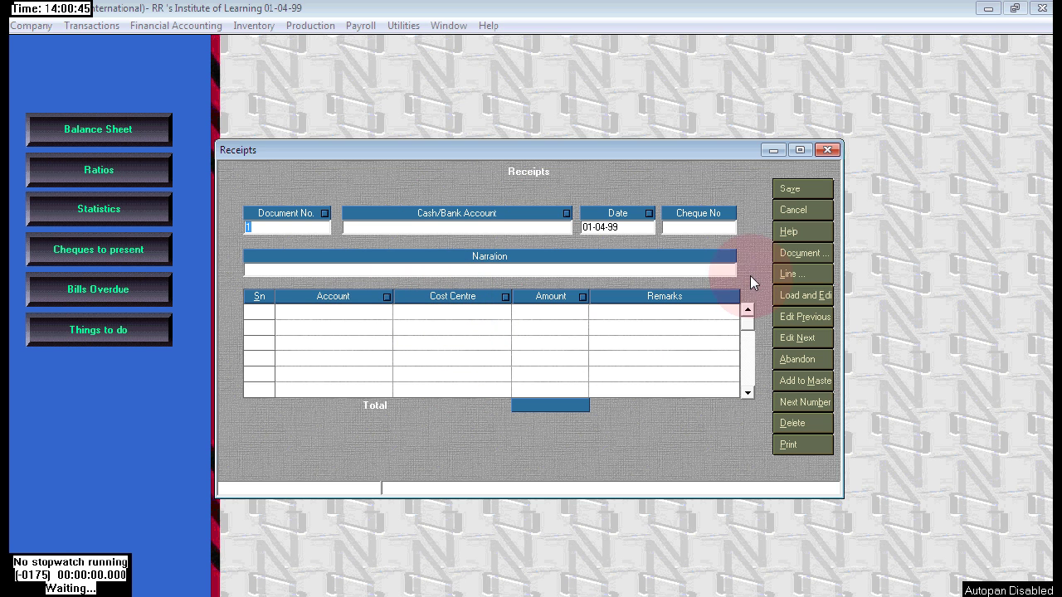
left_click(828, 150)
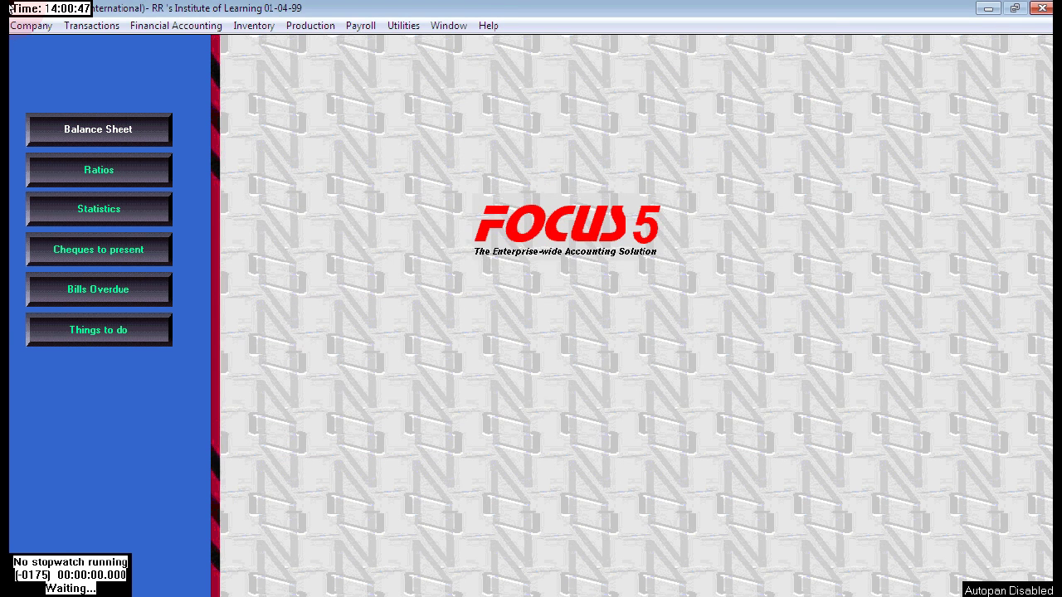
- Add a cost centre named VIJAYAWADA to the Cost Centre master
left_click(37, 27)
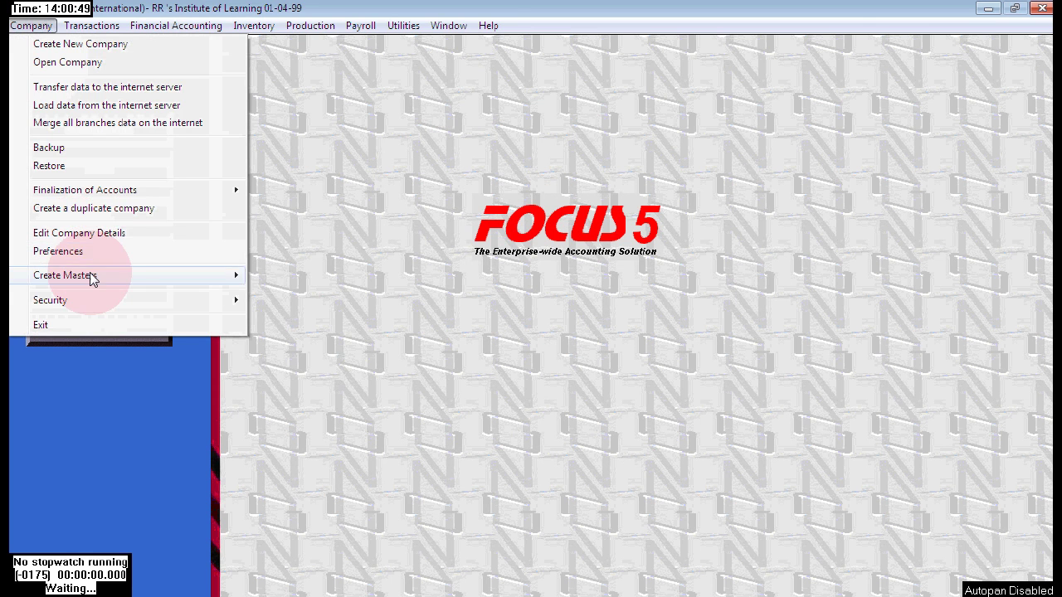
mouse_move(90, 273)
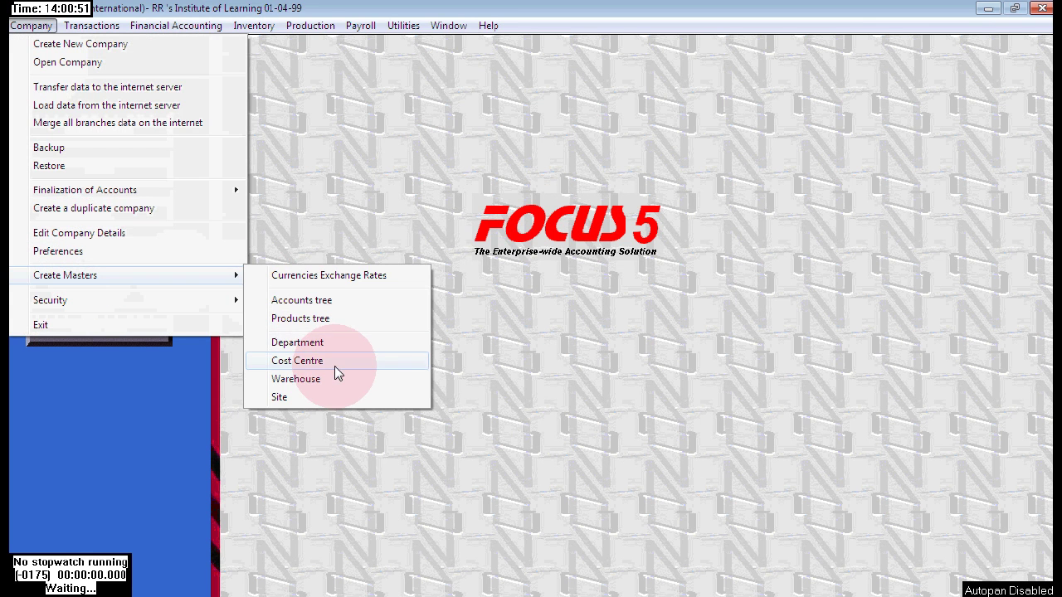
left_click(297, 361)
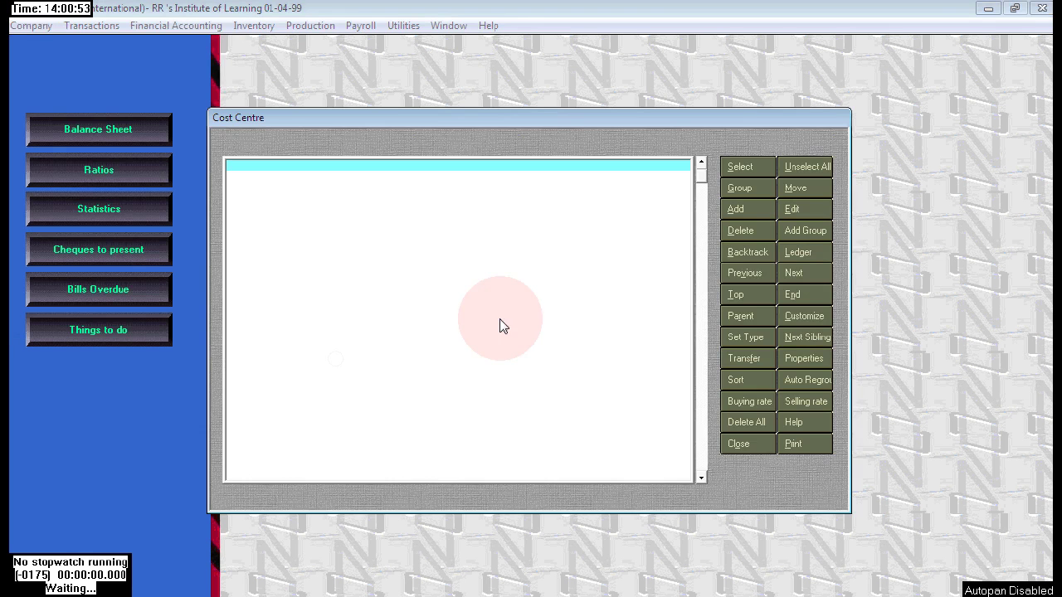
left_click(751, 216)
type("VIJAYAWADA")
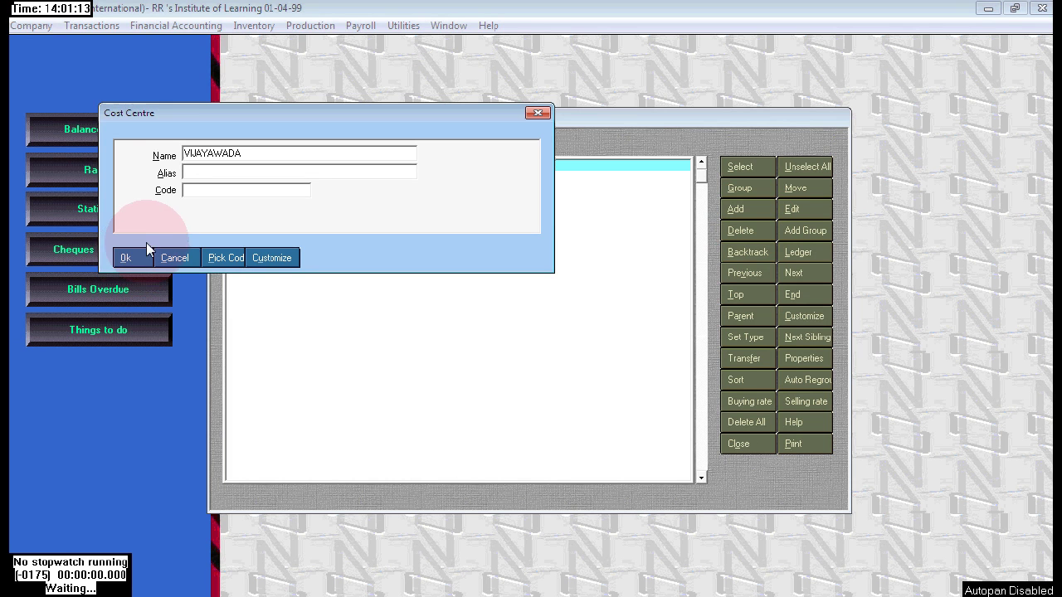
left_click(137, 258)
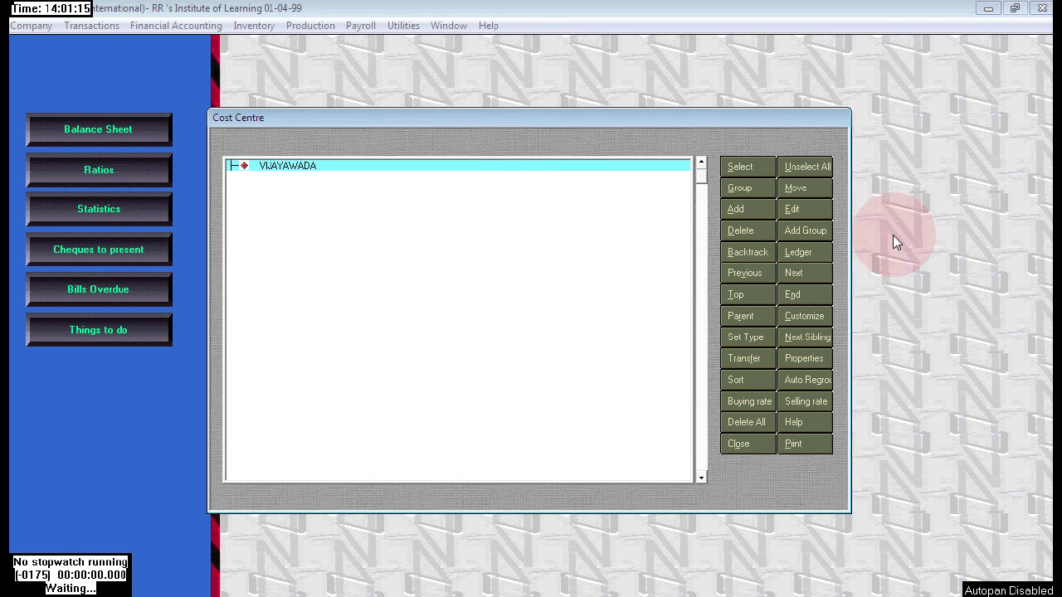
- Add a second cost centre named VIZAG and close the entry dialog
left_click(745, 212)
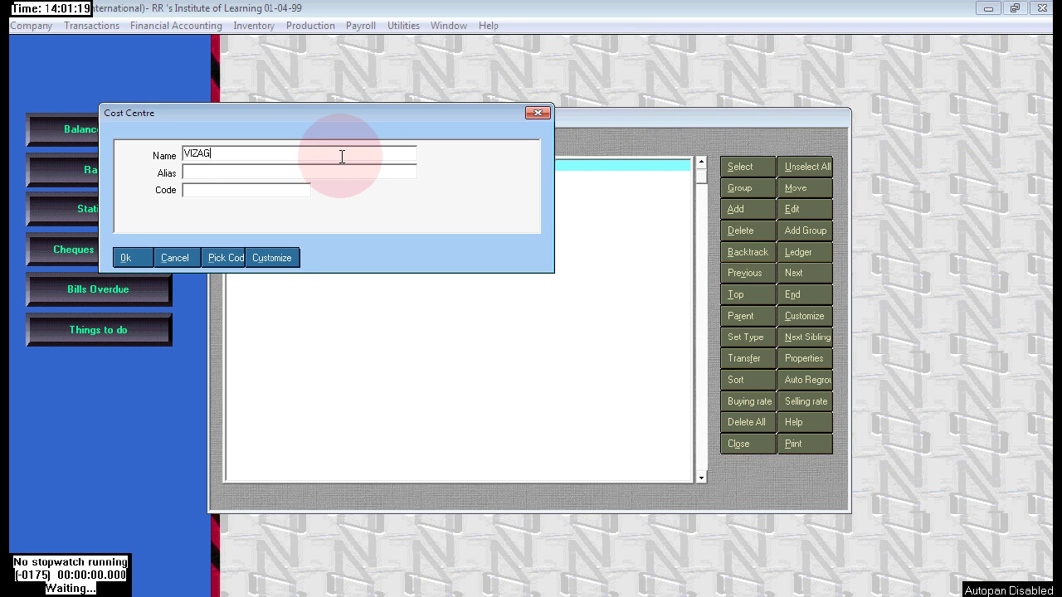
left_click(125, 258)
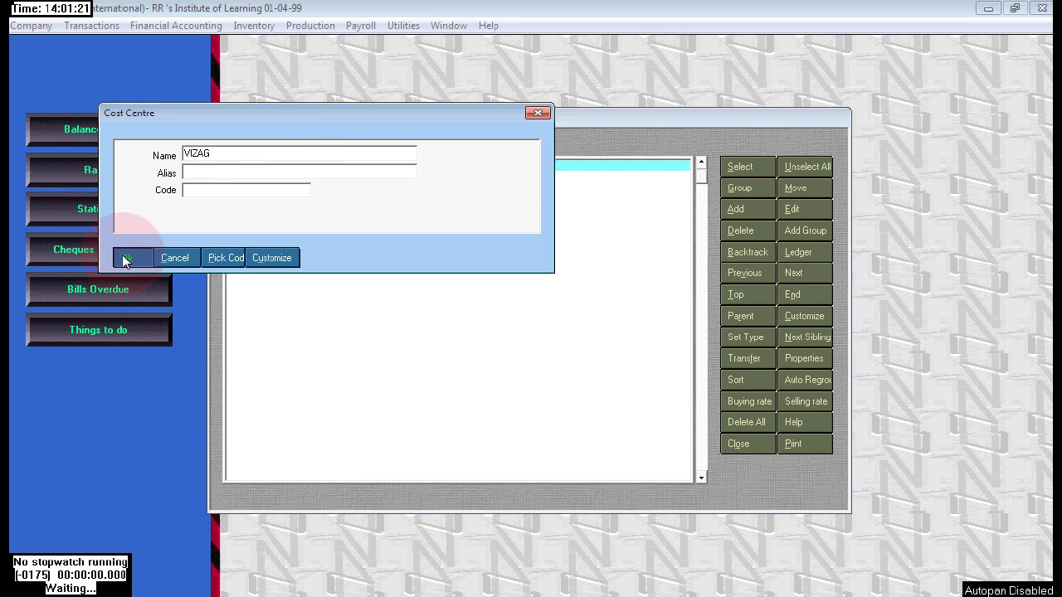
left_click(188, 258)
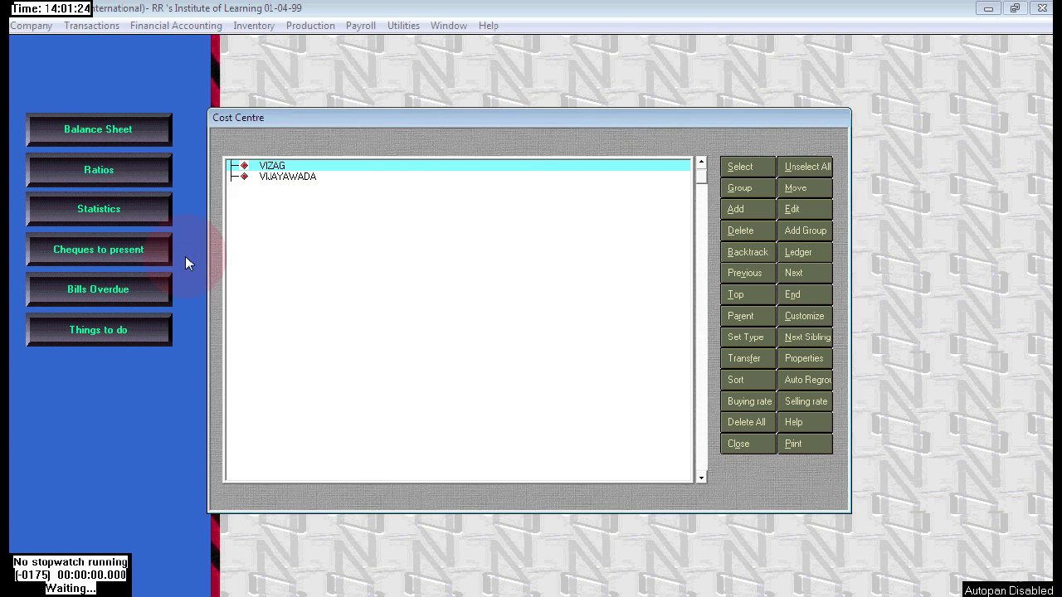
- Add the warehouses VIAJAYAWADA (GDN) and VIZAG (GDN) to the Warehouse master and close the entry dialog
left_click(752, 447)
left_click(31, 24)
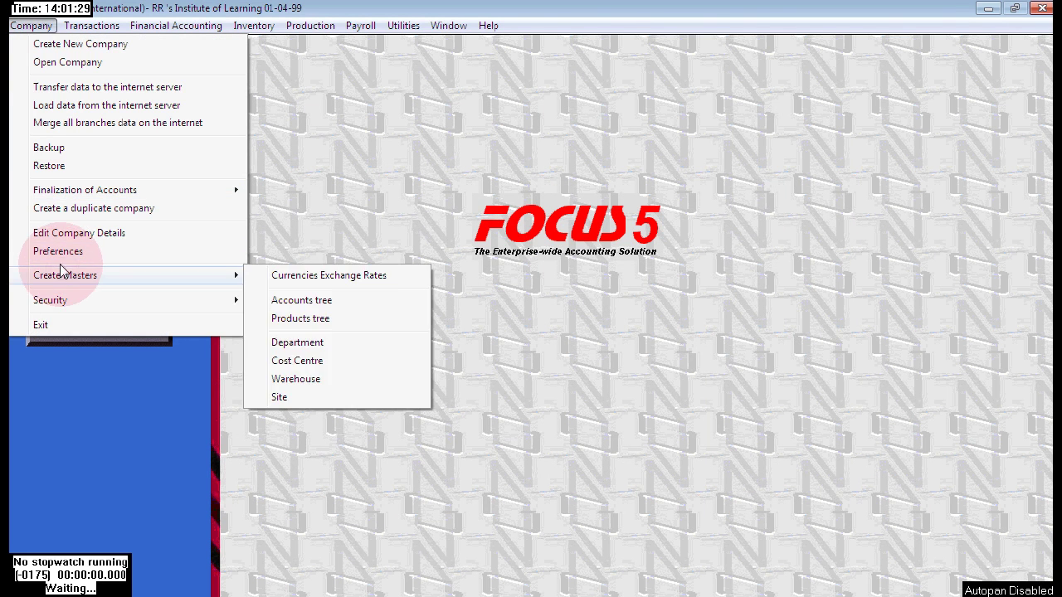
mouse_move(157, 276)
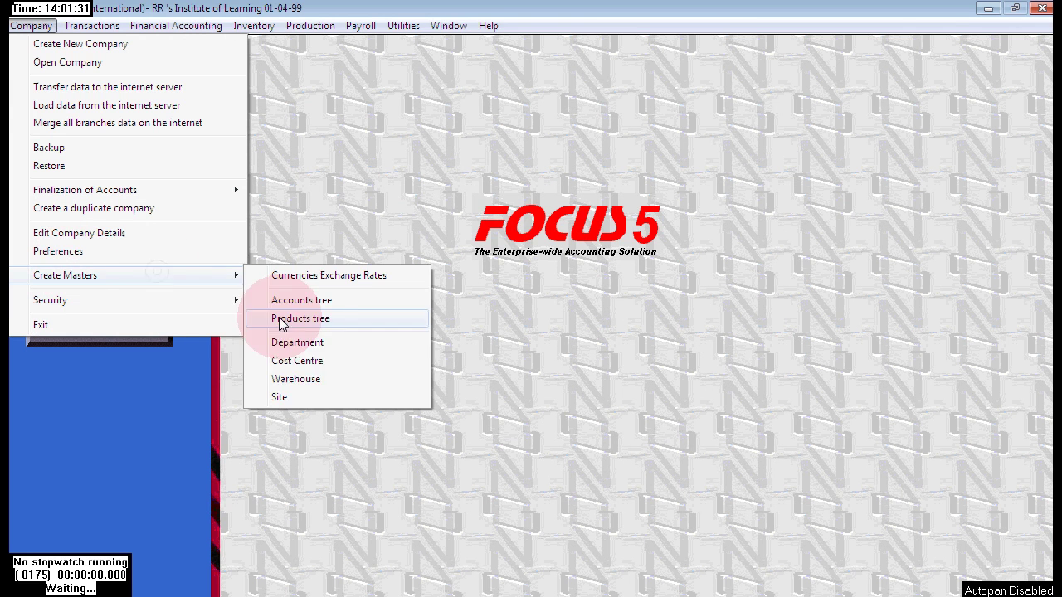
left_click(313, 382)
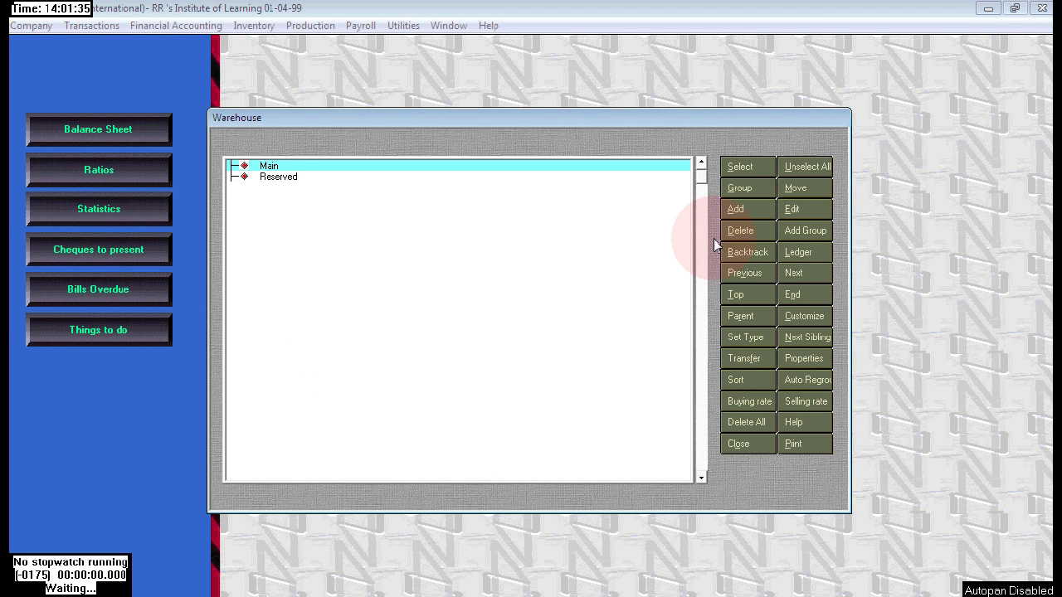
left_click(753, 209)
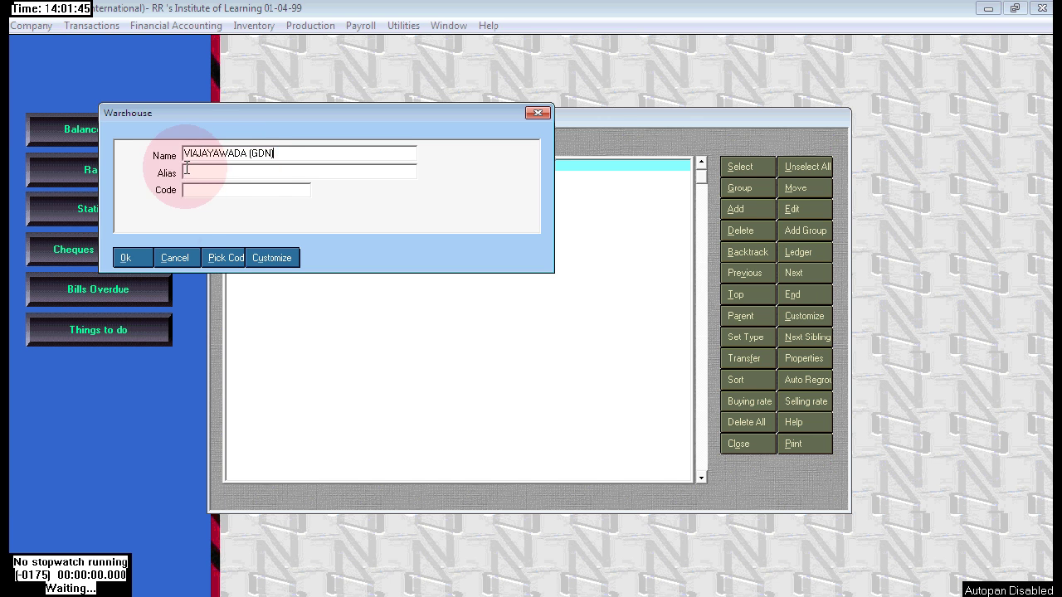
left_click(136, 261)
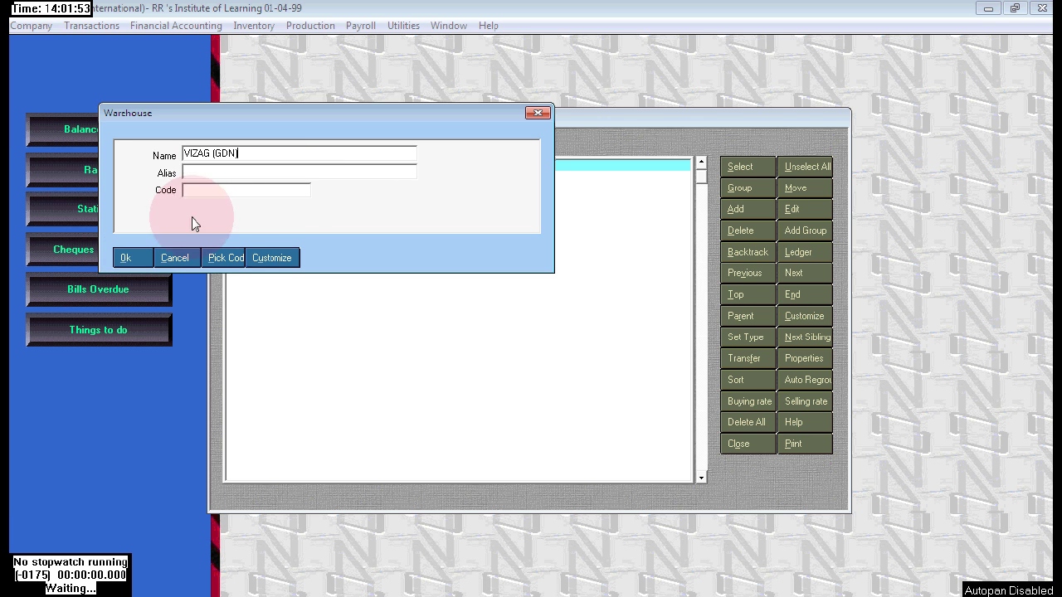
left_click(131, 261)
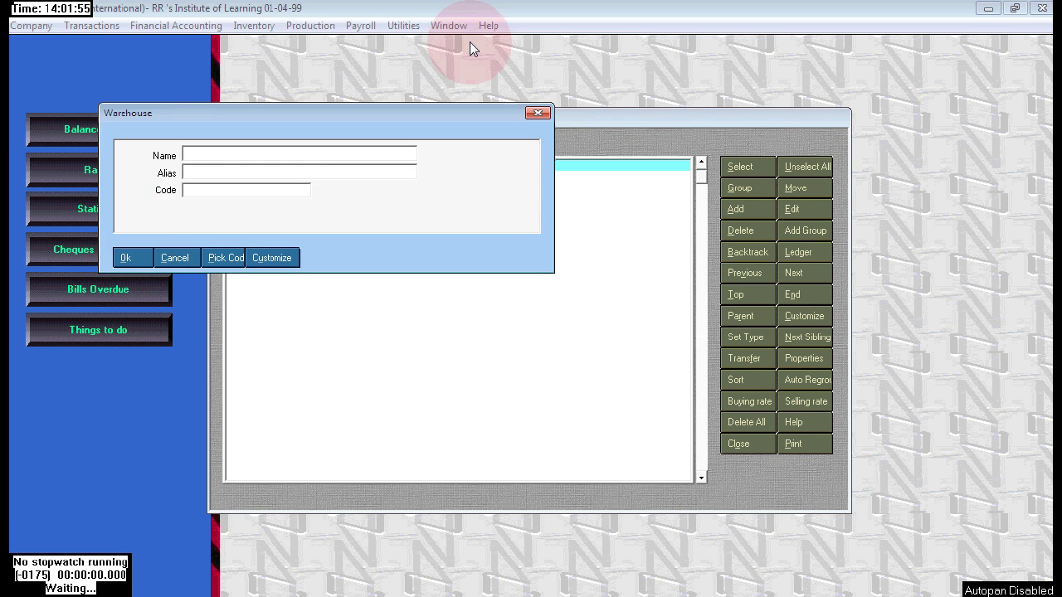
left_click(538, 113)
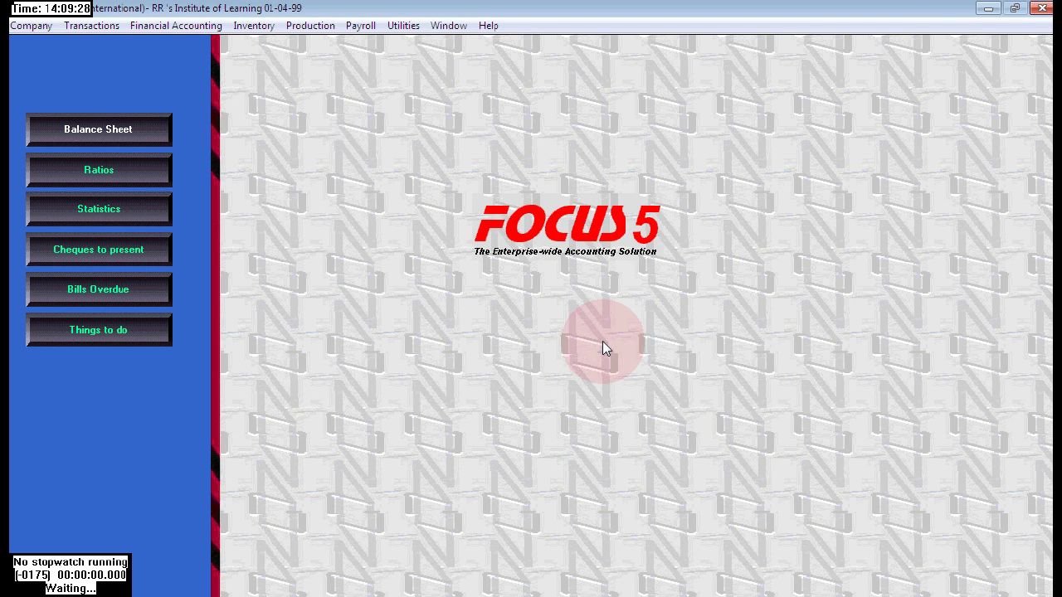
- Switch to the Word document and read the first transaction's capital amounts and showroom branches for Vijayawada and Vizag
key("alt+Tab")
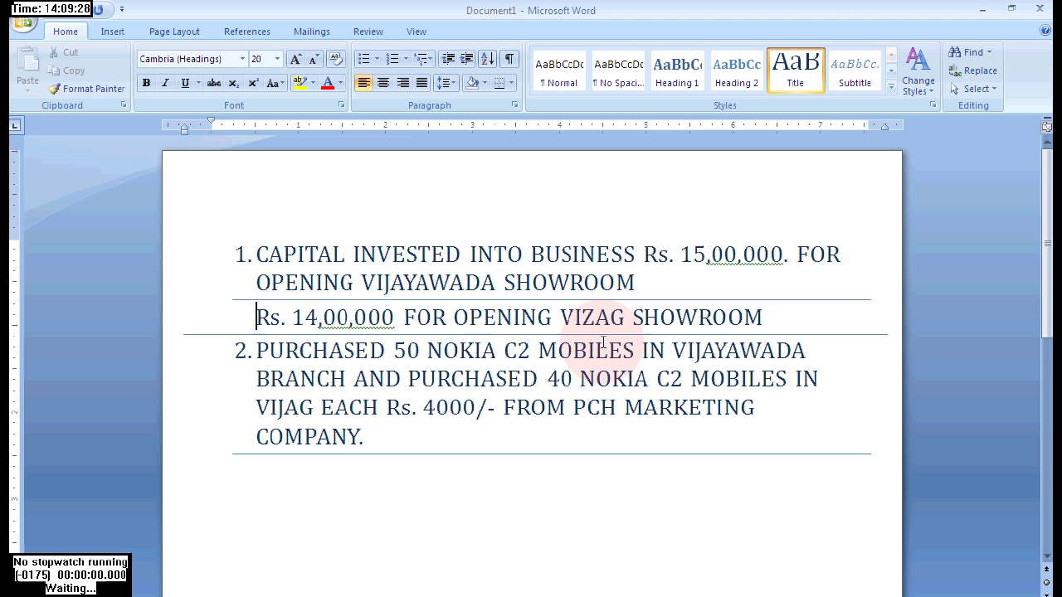
left_click_drag(255, 250, 650, 282)
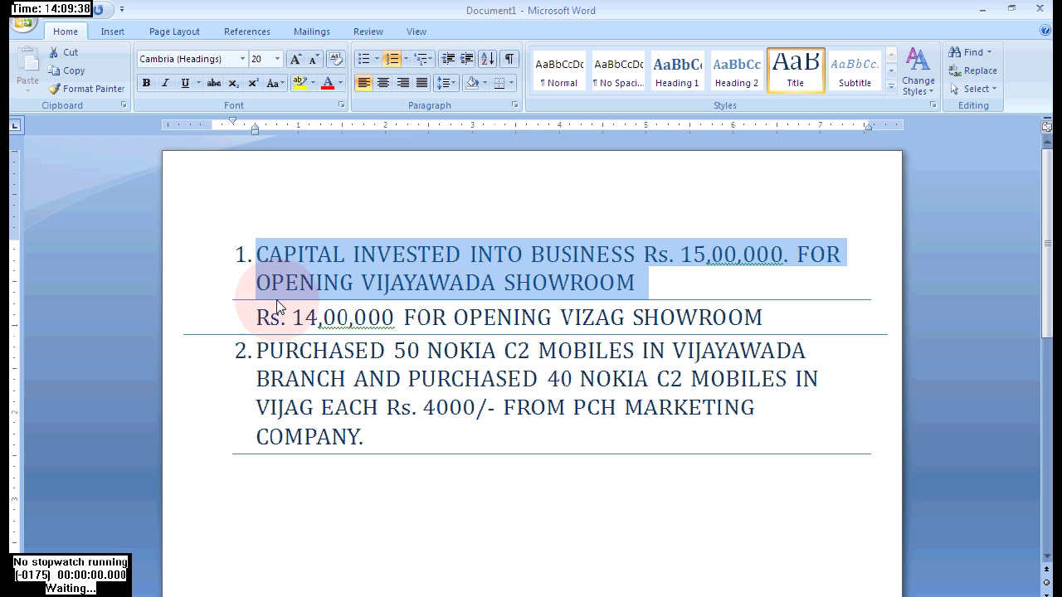
left_click_drag(256, 318, 760, 326)
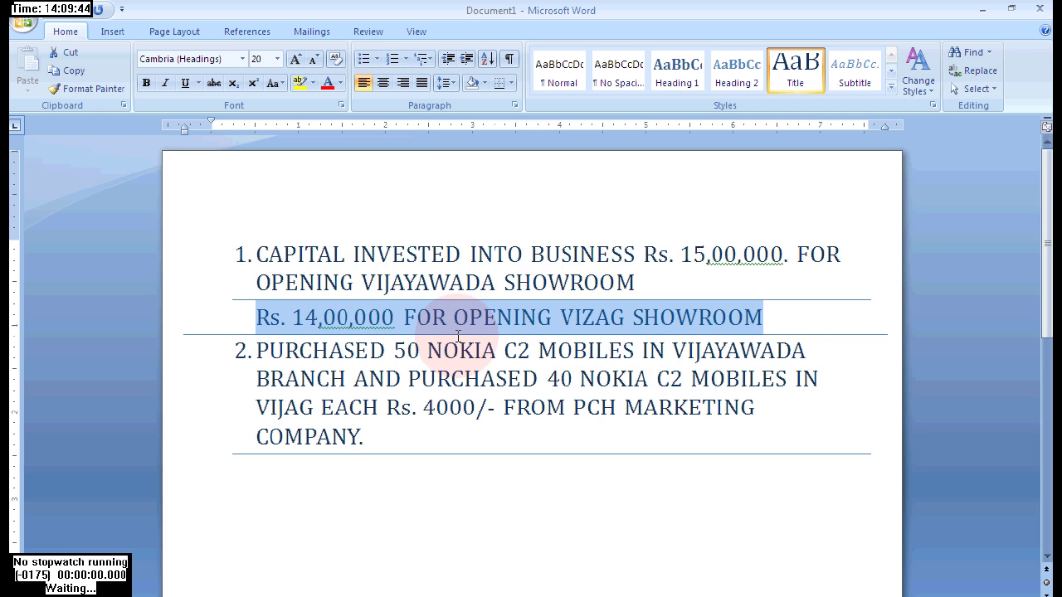
left_click(257, 255)
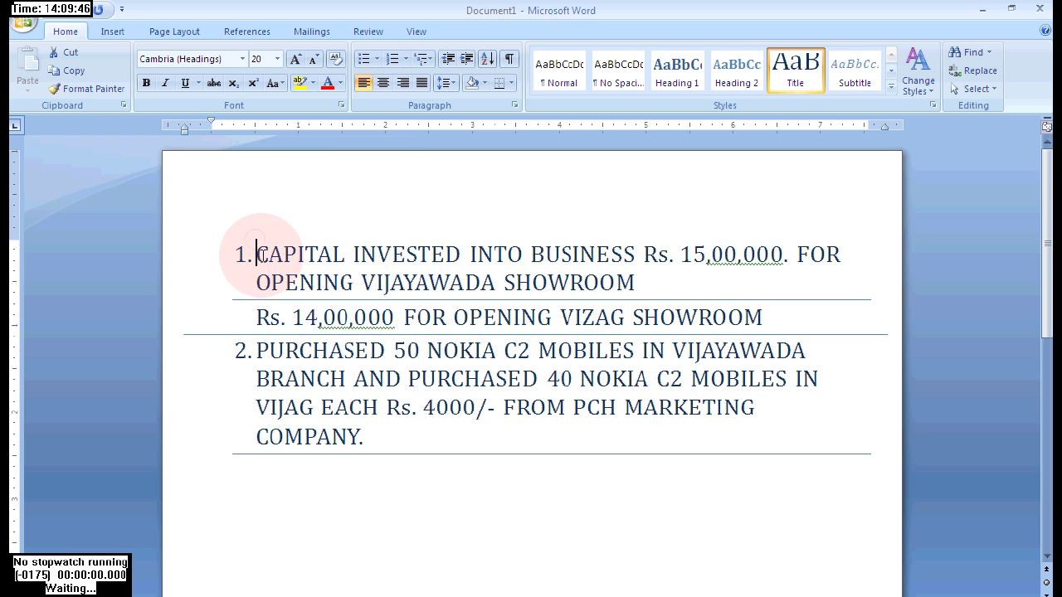
left_click_drag(361, 282, 504, 280)
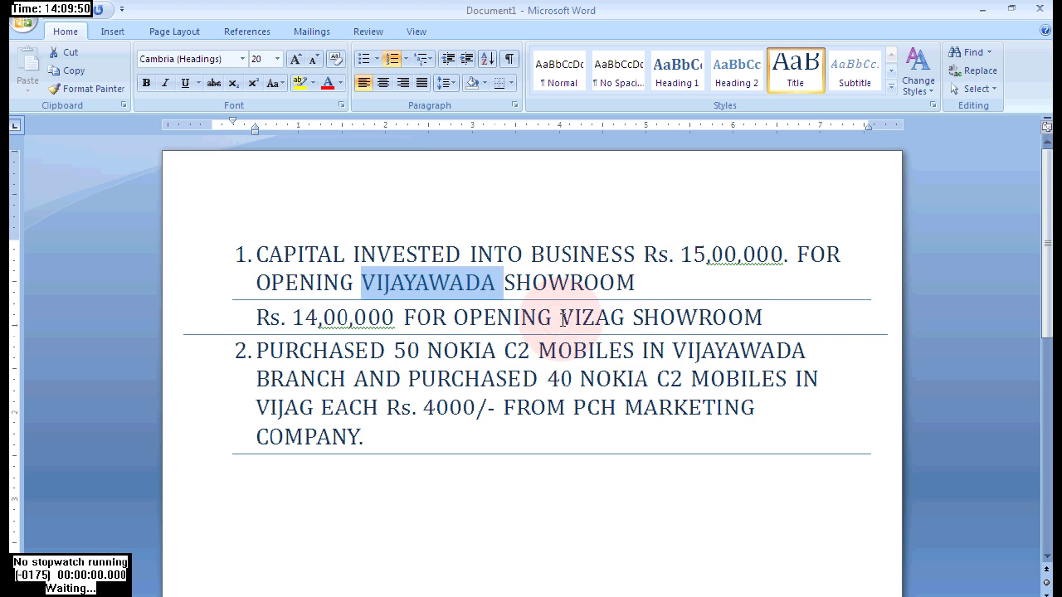
left_click_drag(562, 321, 631, 319)
left_click_drag(677, 252, 784, 252)
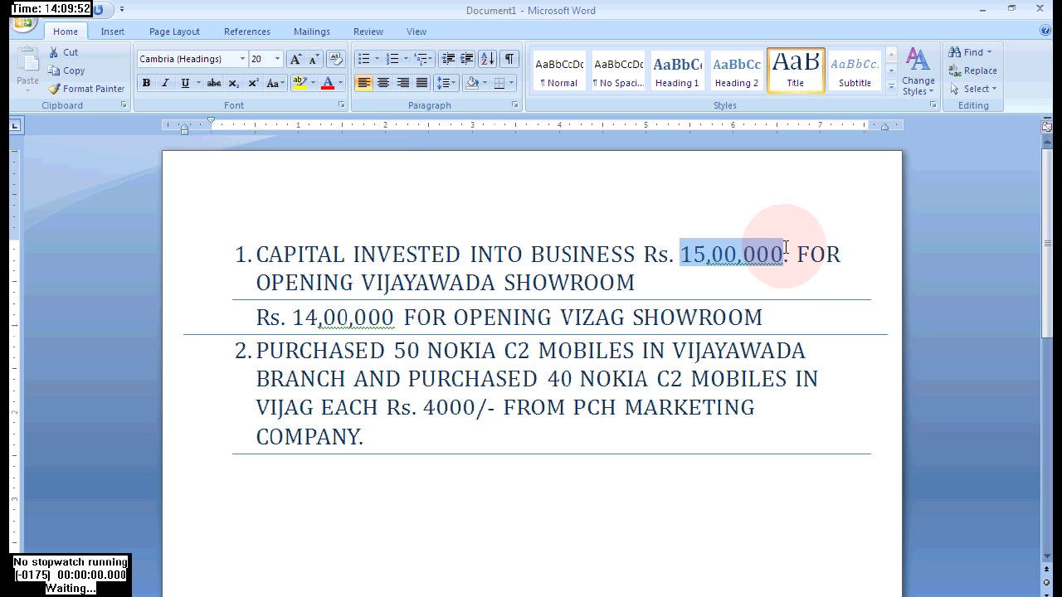
left_click(286, 317)
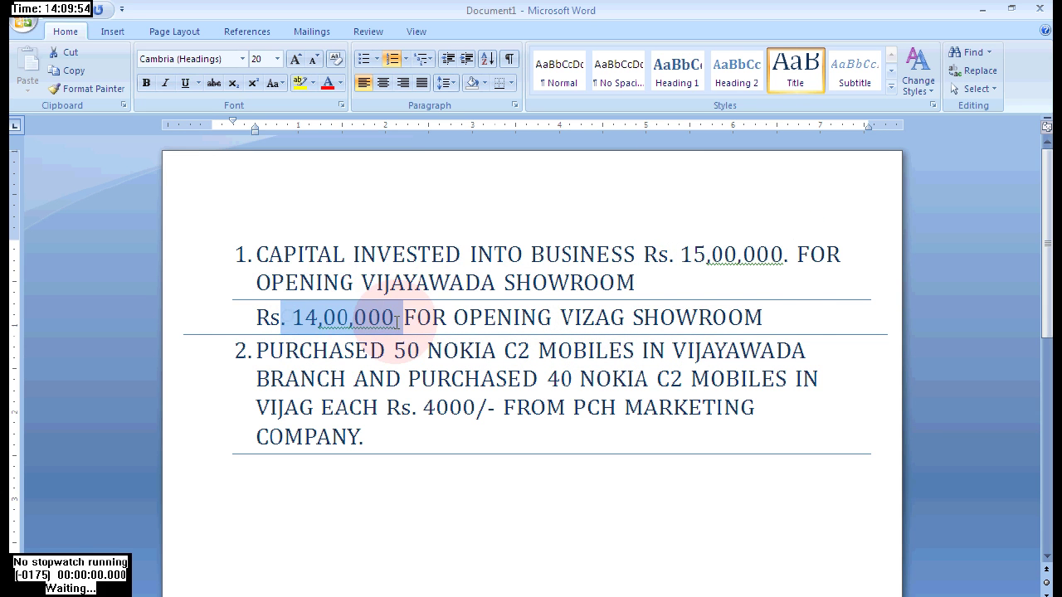
- Switch back to Focus 5 and open a receipt voucher with Cash as the cash/bank account
key("alt+Tab")
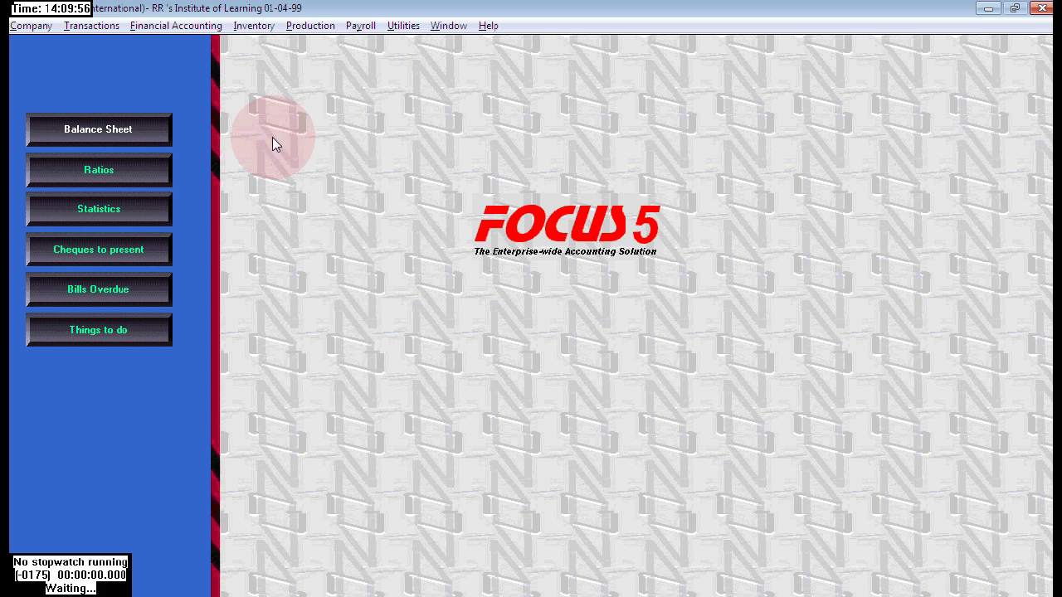
left_click(87, 26)
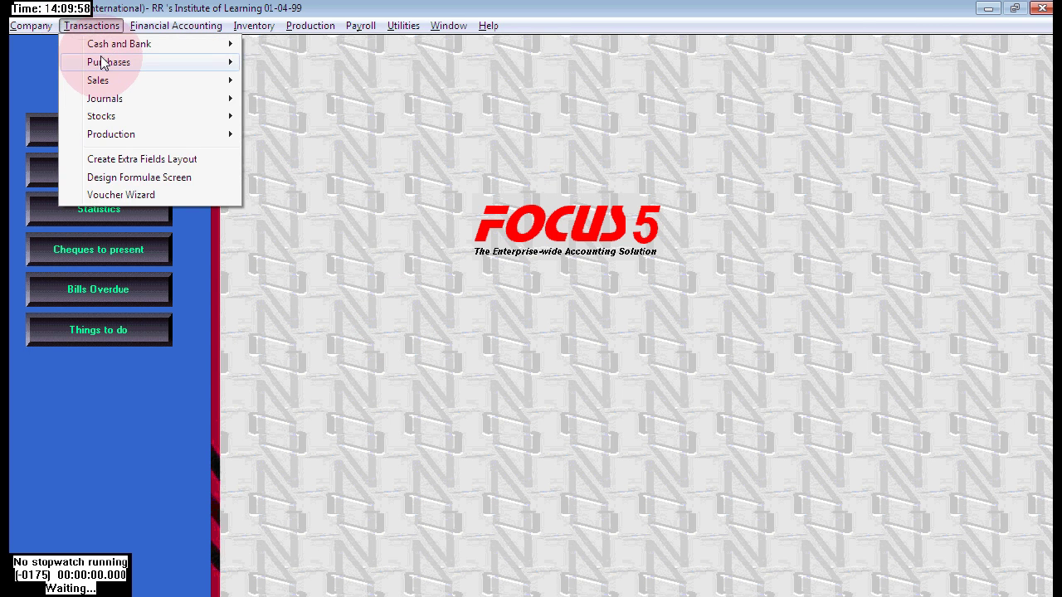
mouse_move(186, 50)
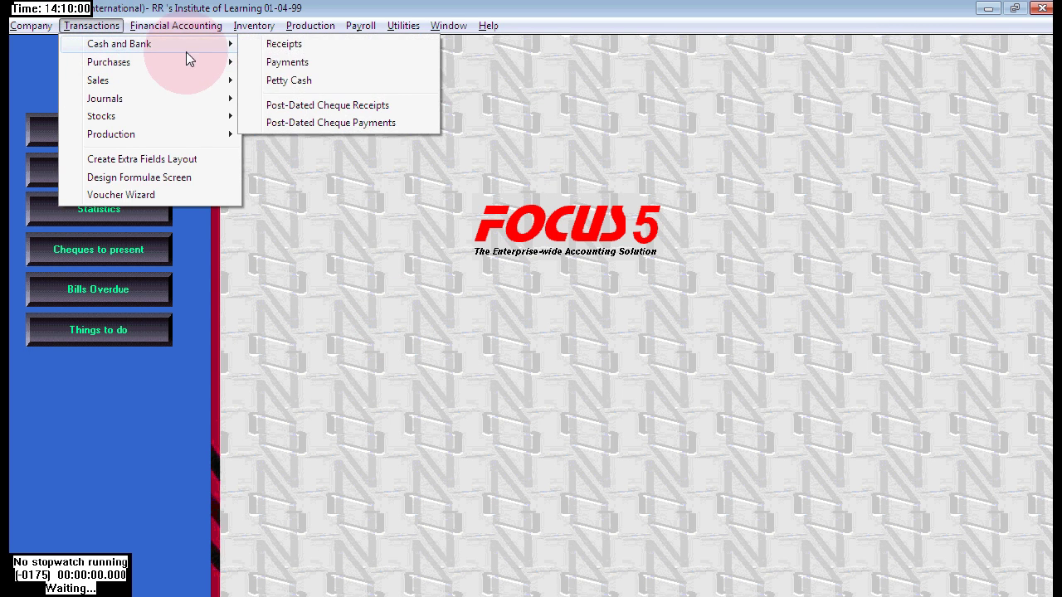
left_click(275, 44)
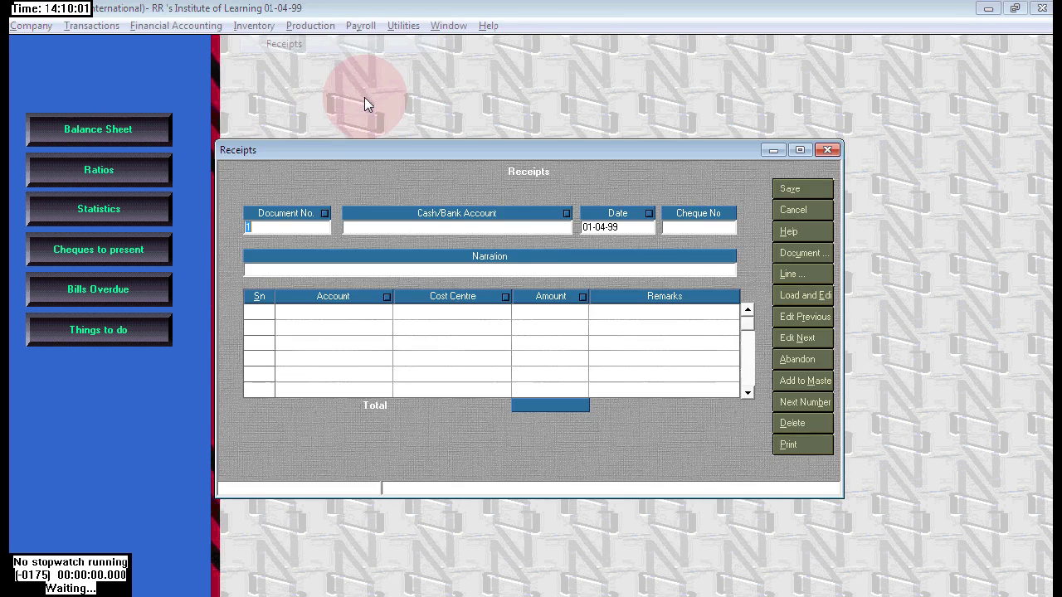
left_click(494, 226)
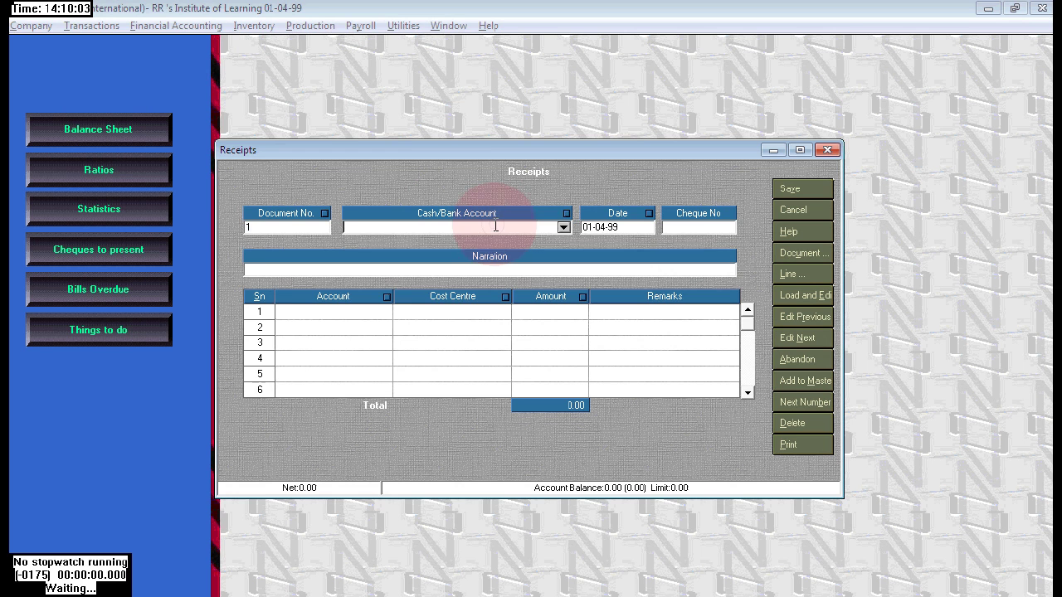
left_click(563, 227)
left_click(356, 241)
left_click(624, 232)
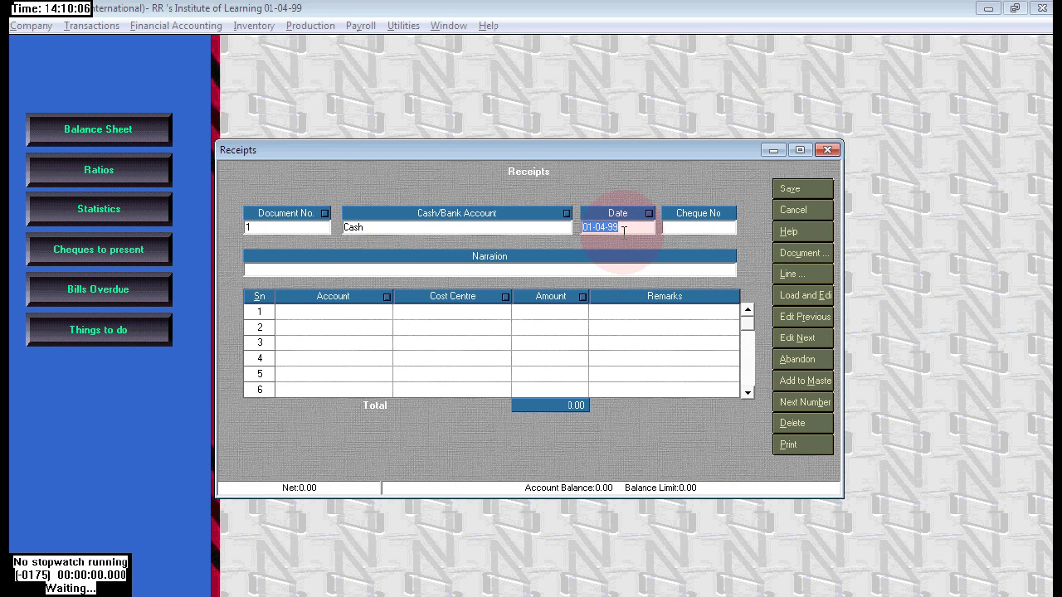
left_click(685, 226)
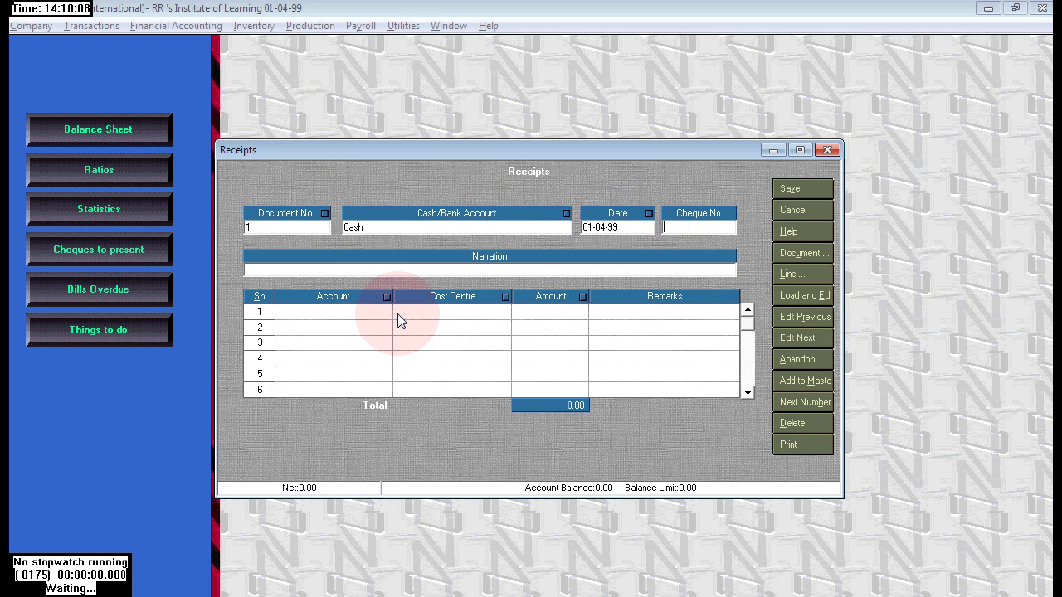
- Create an account named CAPITAL of the Assets / Liabilities type from the voucher's first account line
left_click(319, 312)
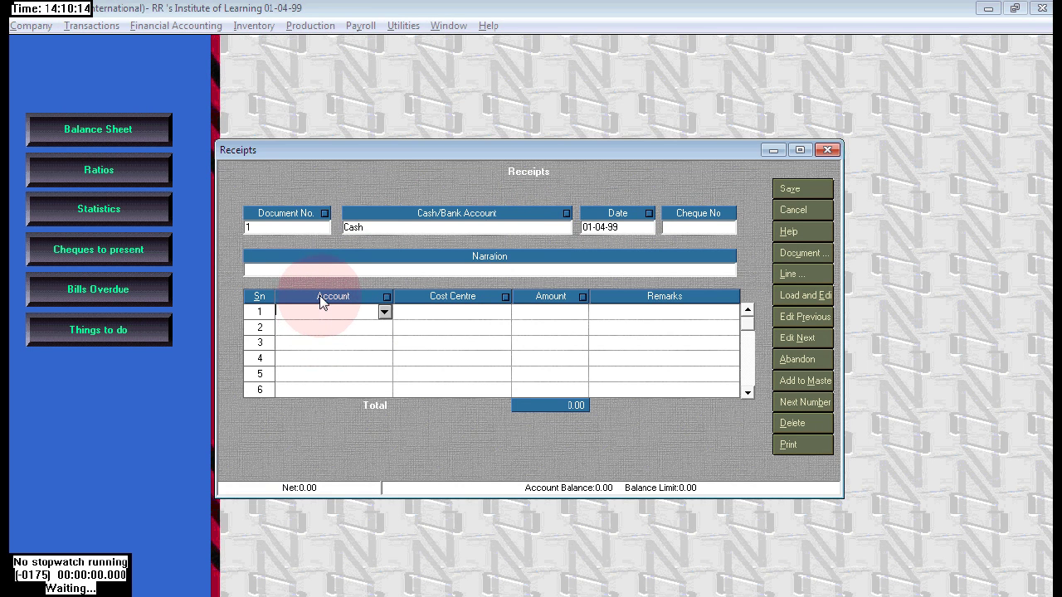
left_click(319, 297)
type("CA")
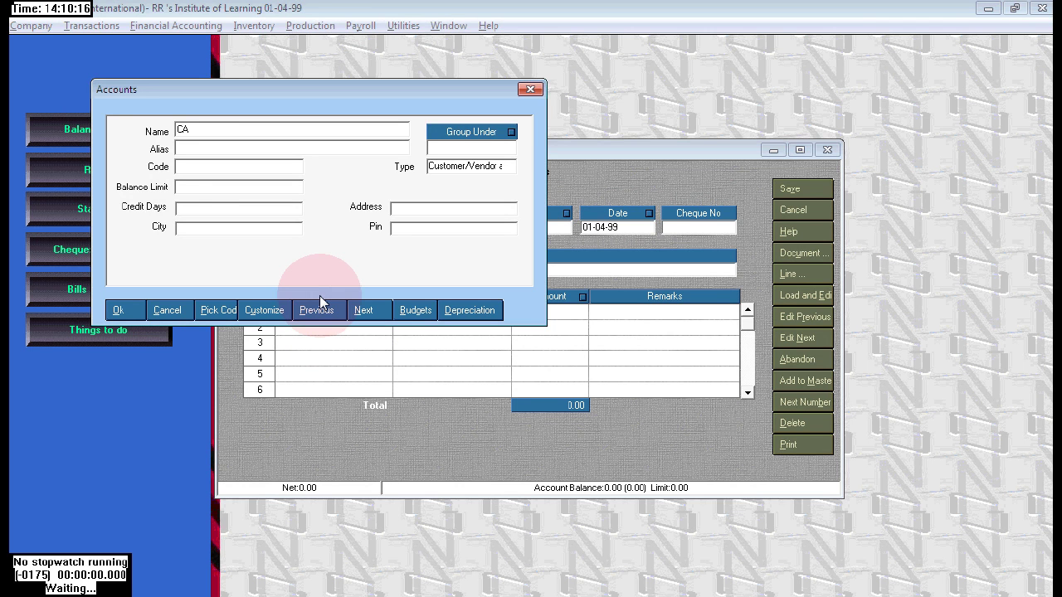
key("Tab")
key("Tab")
key("Up")
key("Up")
key("Up")
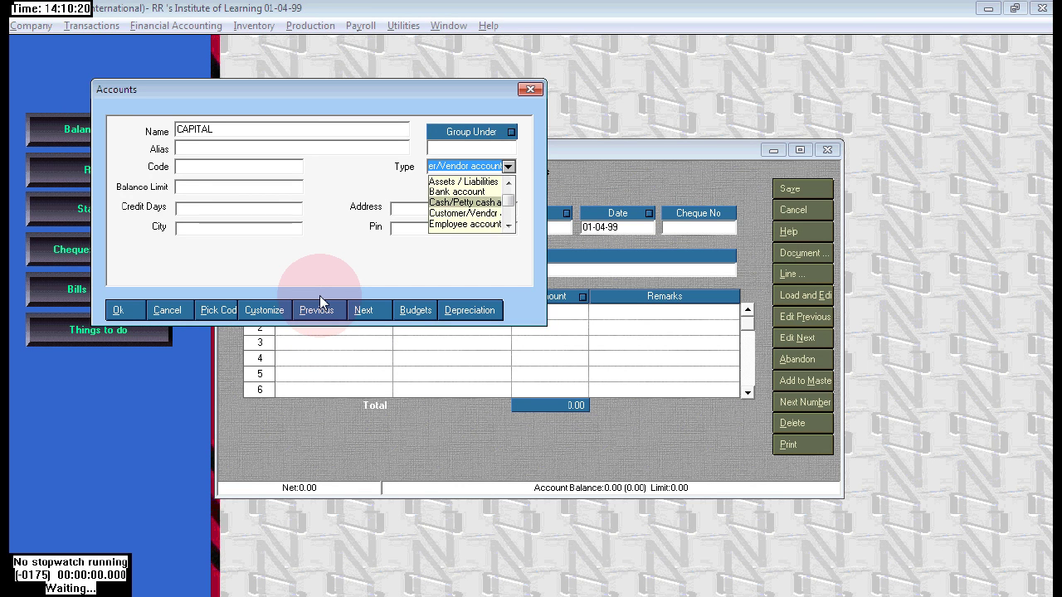
key("Return")
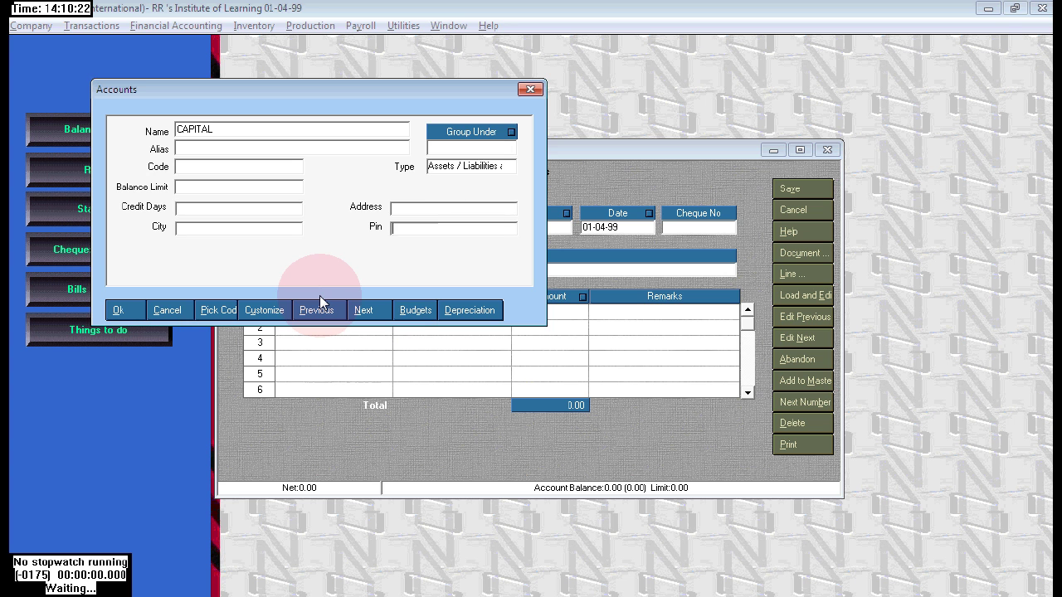
key("Return")
key("Return")
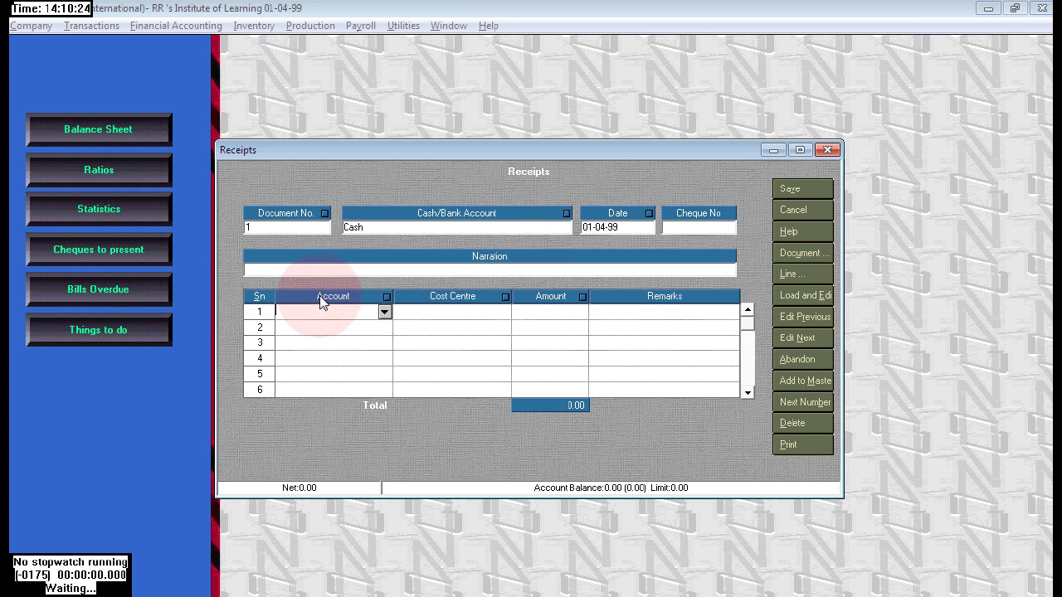
- Fill the first receipt line with the account CAPITAL and the cost centre VIJAYAWADA
left_click(384, 313)
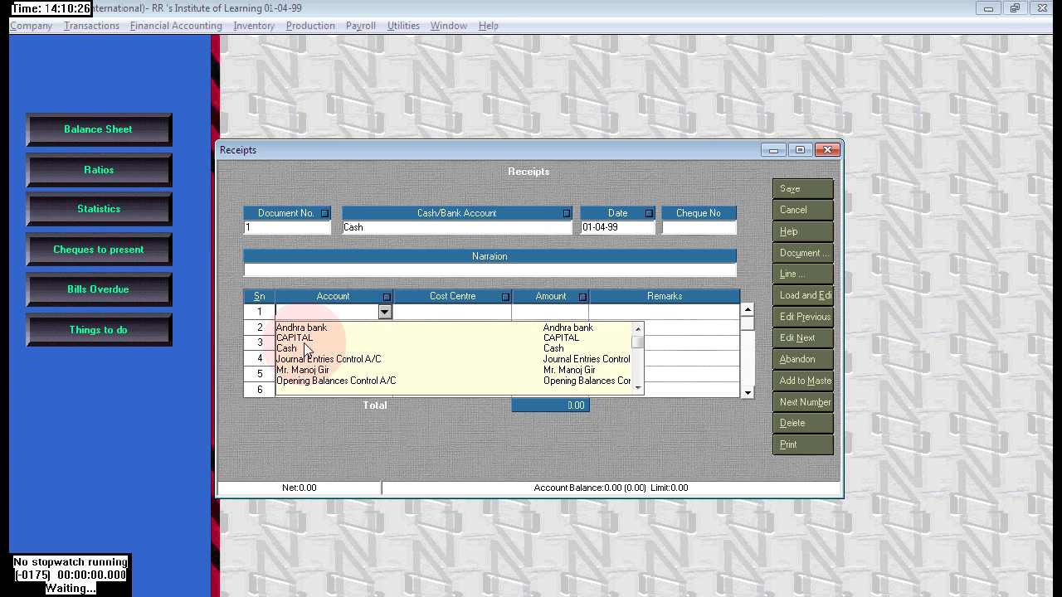
left_click(303, 336)
left_click(463, 323)
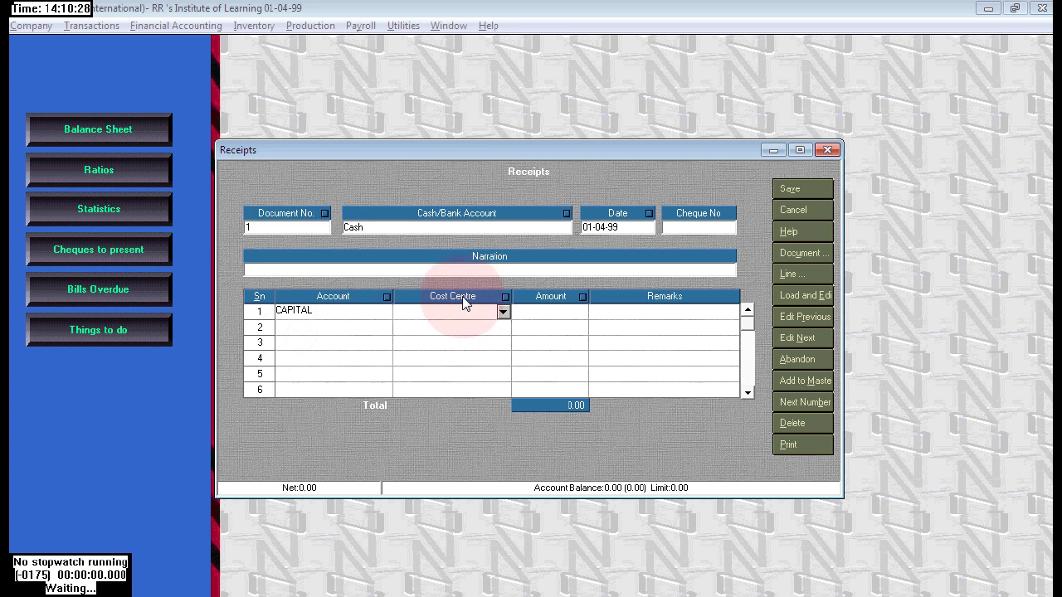
left_click(523, 88)
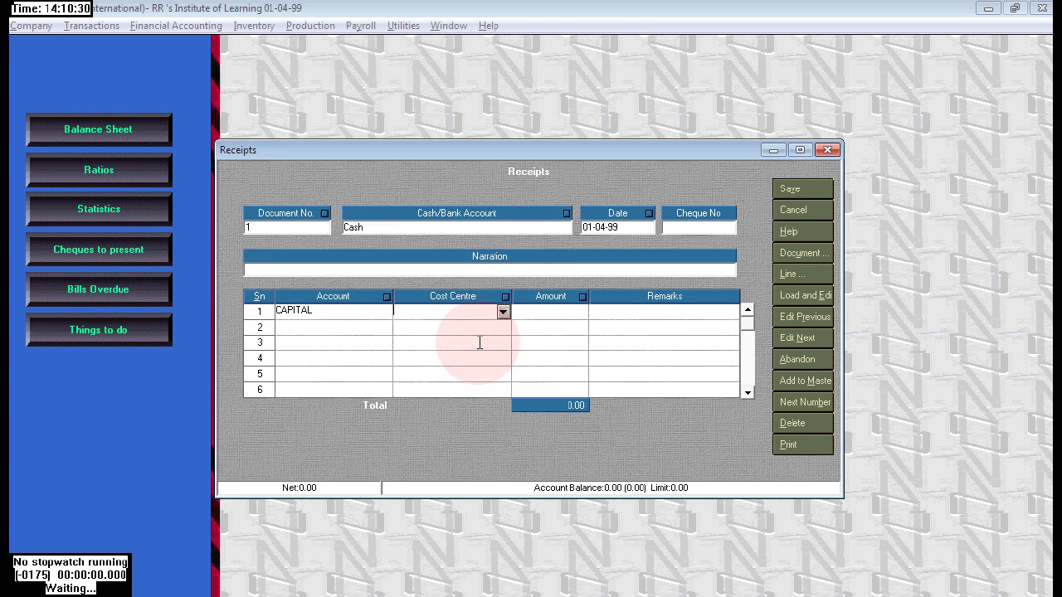
left_click(504, 310)
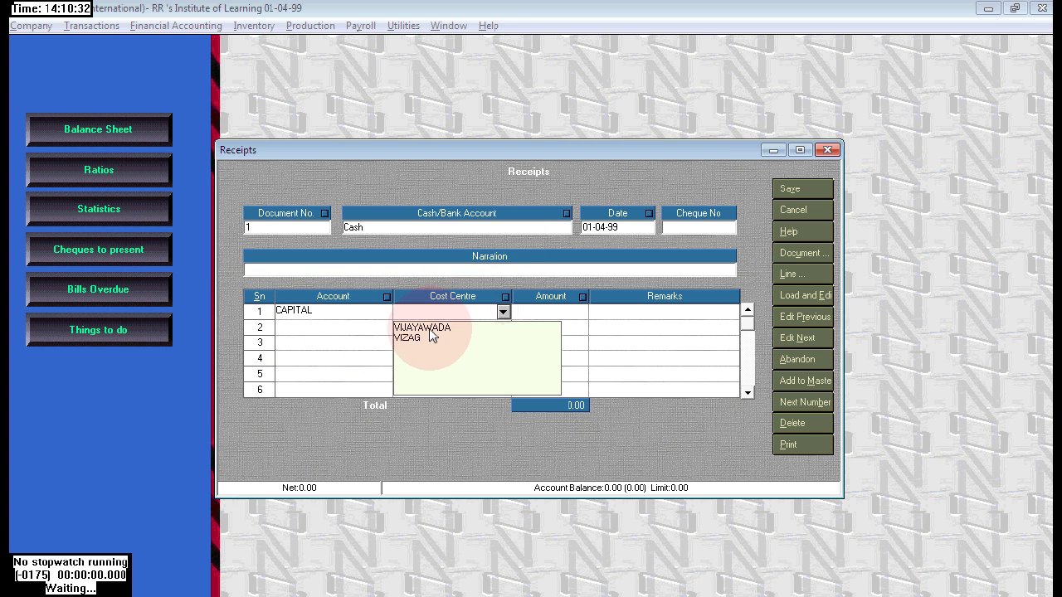
left_click(427, 328)
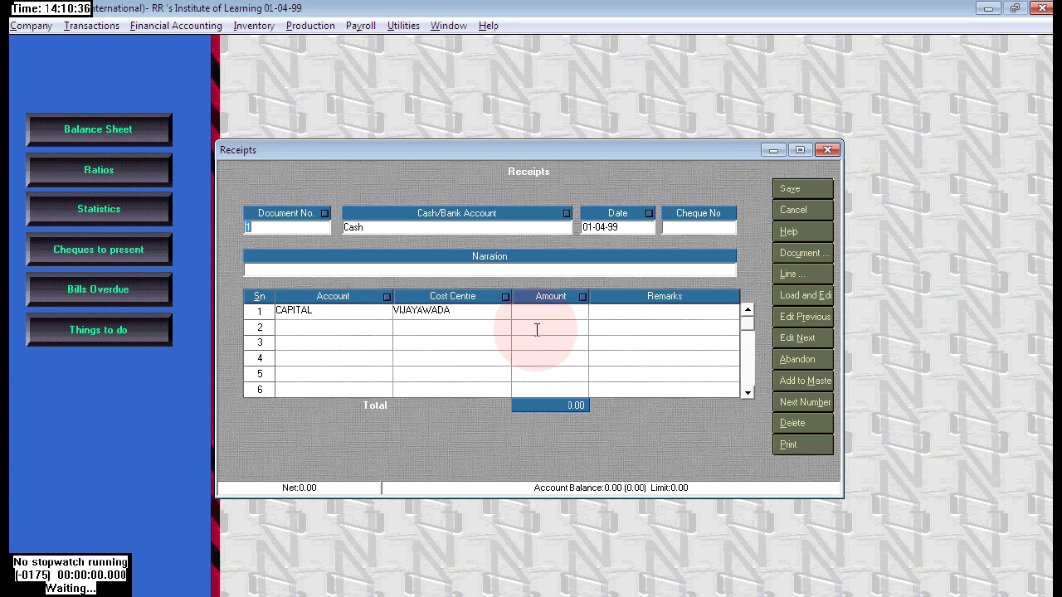
- Recheck the capital transaction in the Word document and set the receipt's cash/bank account to Cash in Focus 5
key("alt+Tab")
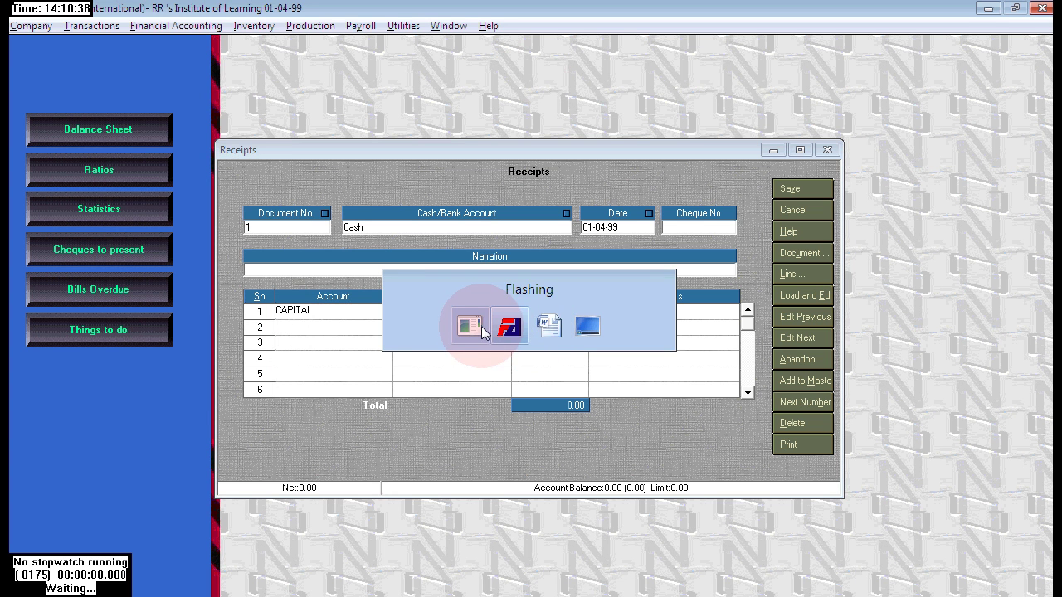
left_click(543, 332)
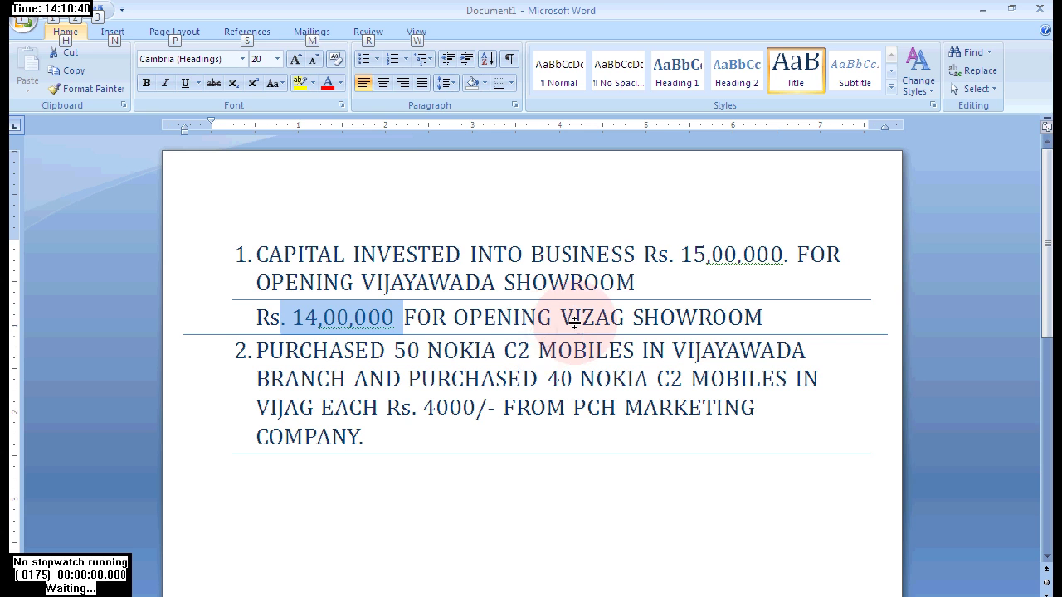
key("alt+Tab")
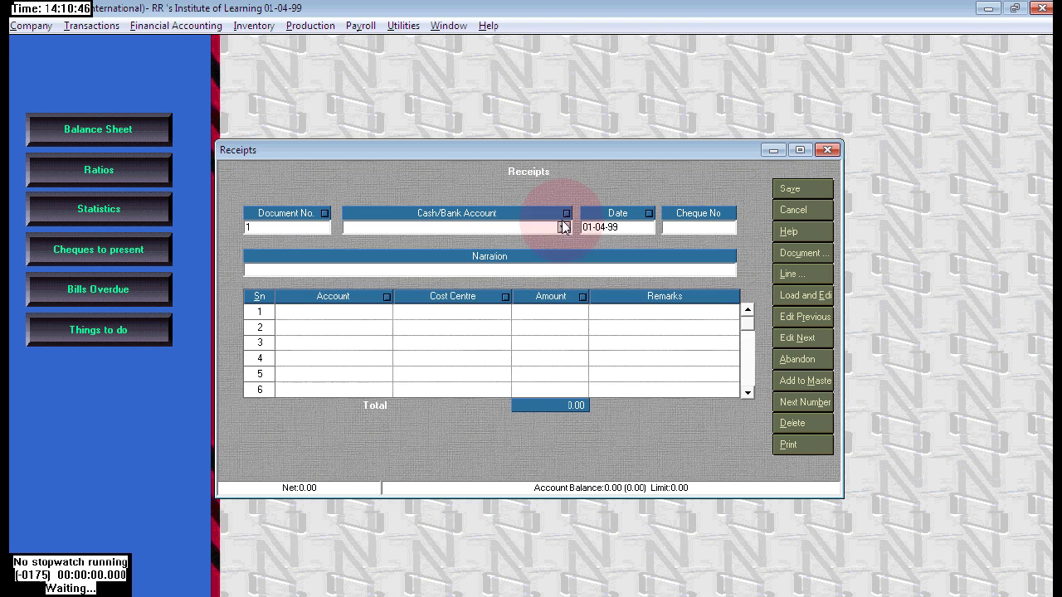
left_click(535, 228)
left_click(423, 243)
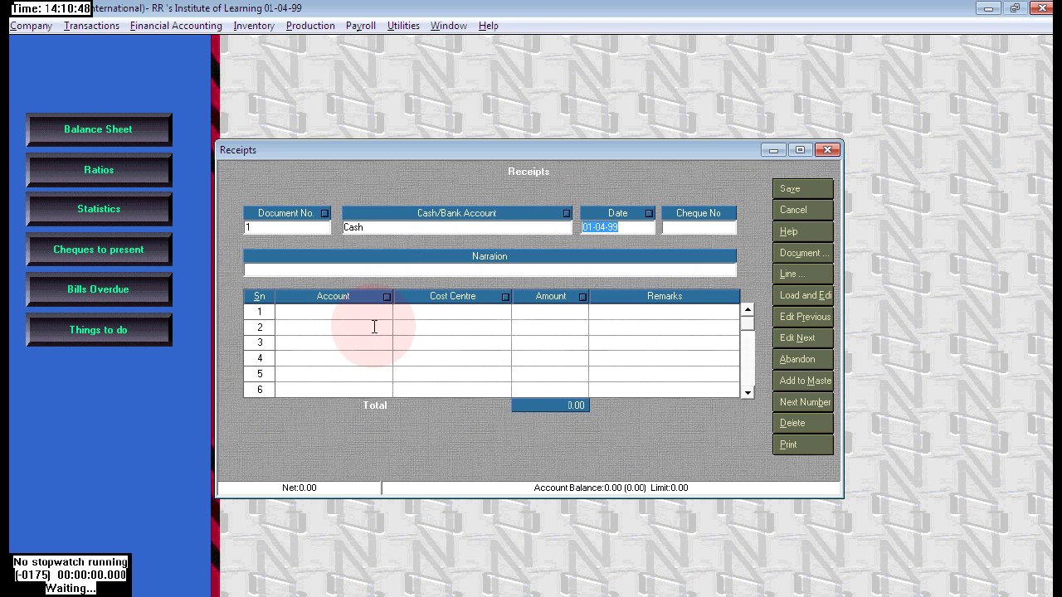
- Fill the first receipt line with account CAPITAL, cost centre VIJAYAWADA and amount 1500000
left_click(369, 311)
left_click(384, 312)
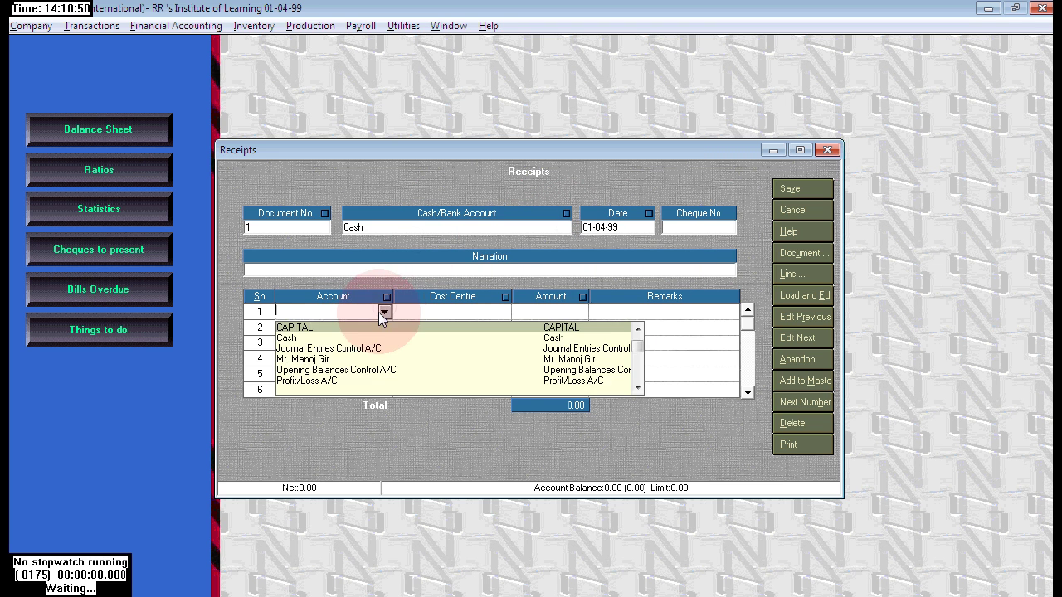
left_click(335, 328)
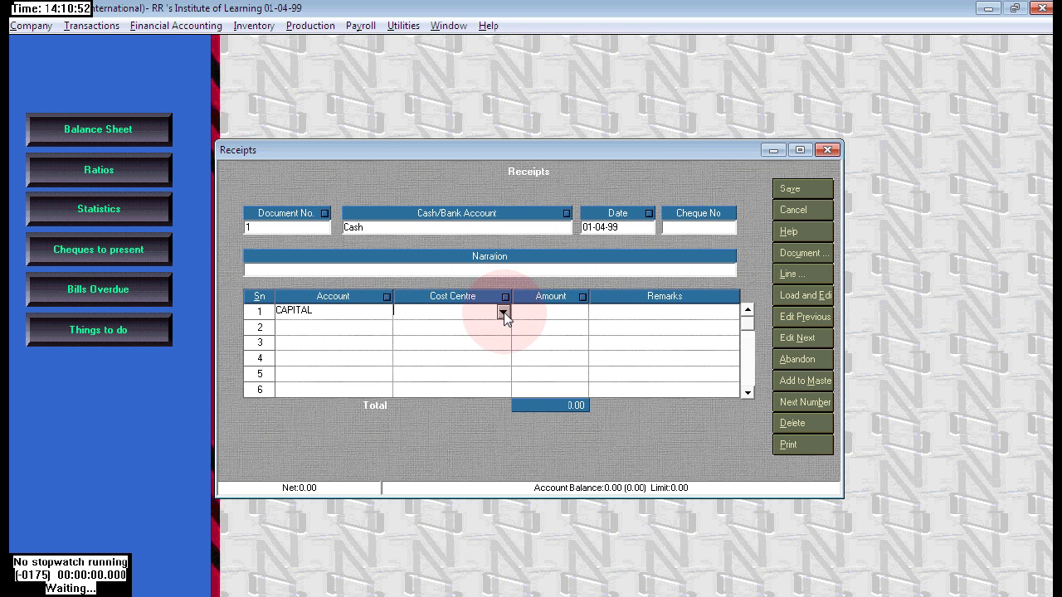
left_click(502, 311)
left_click(467, 329)
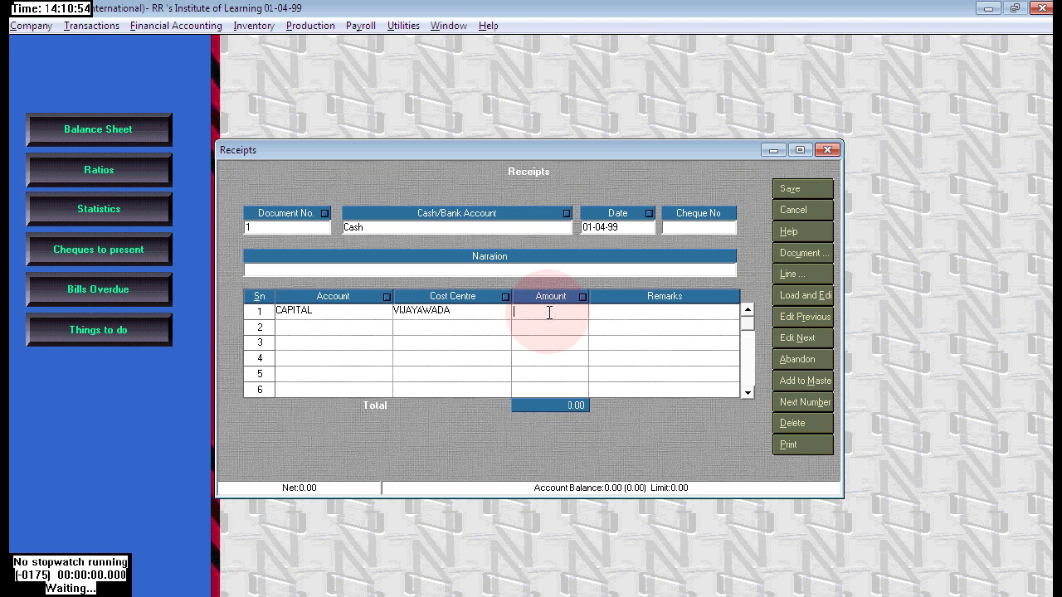
type("1500000")
key("Return")
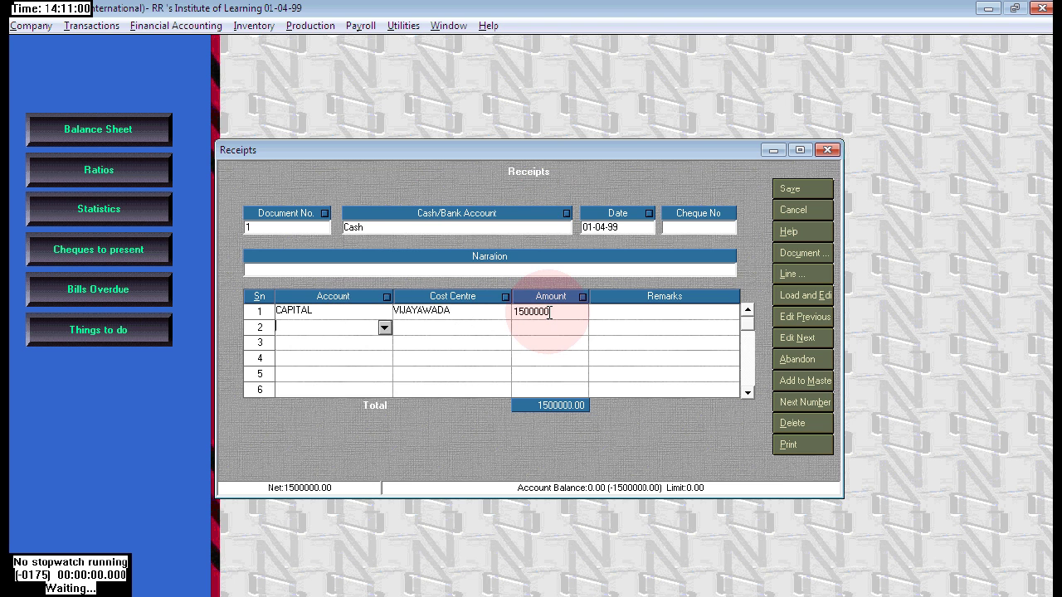
- Add a second receipt line with account CAPITAL, cost centre VIZAG and amount 1400000, then save and close the receipt
type("c")
key("Return")
type("vix")
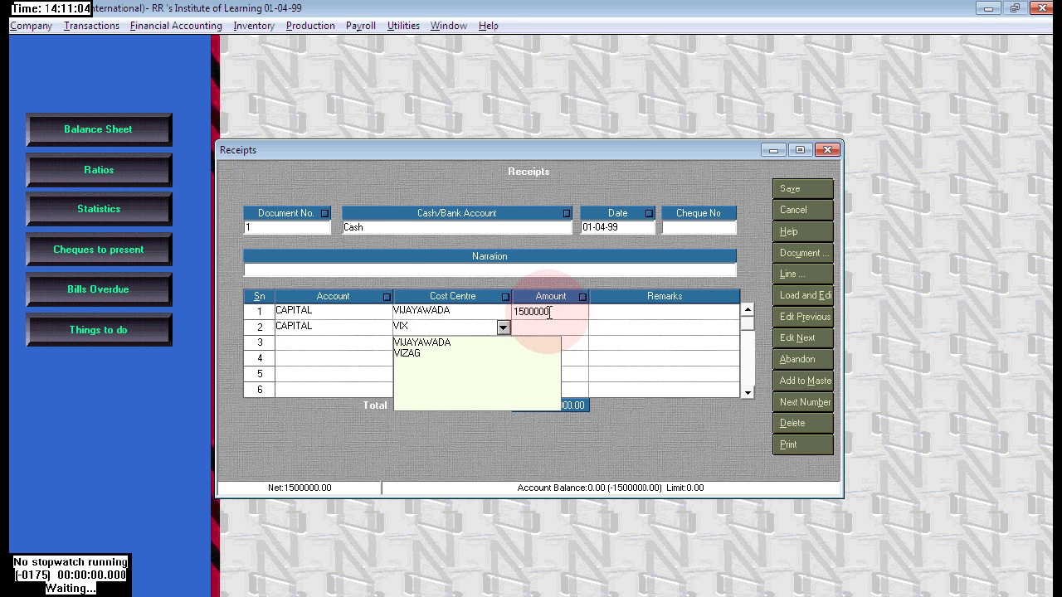
key("Down")
key("Return")
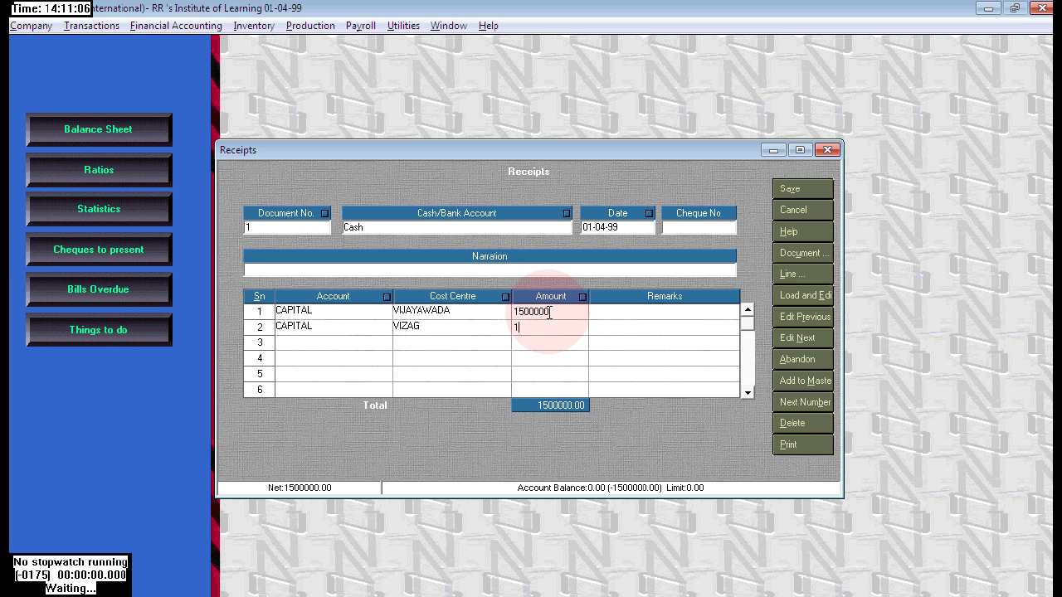
type("1400000")
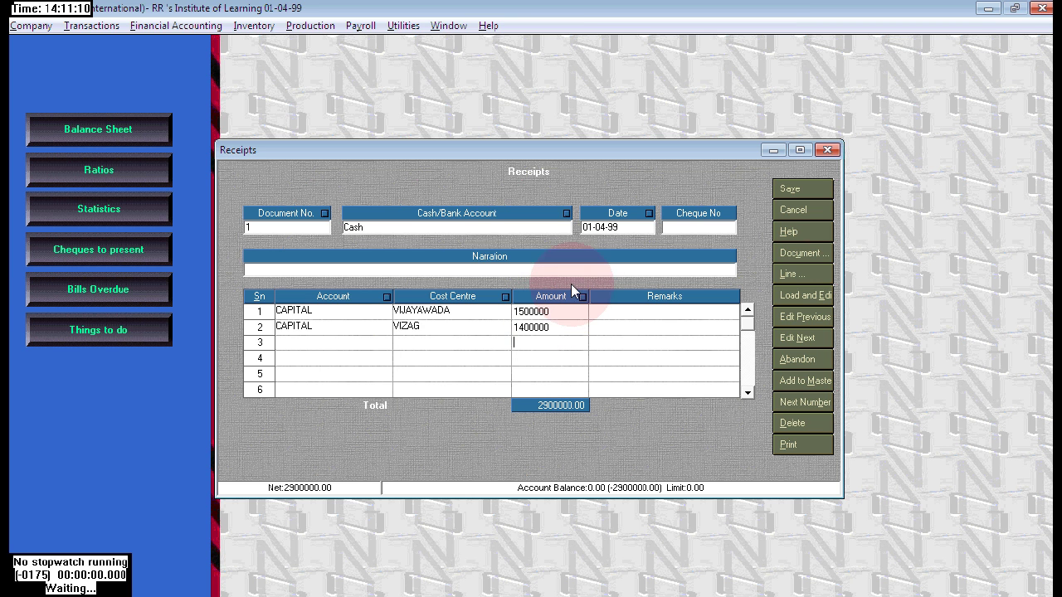
left_click(801, 190)
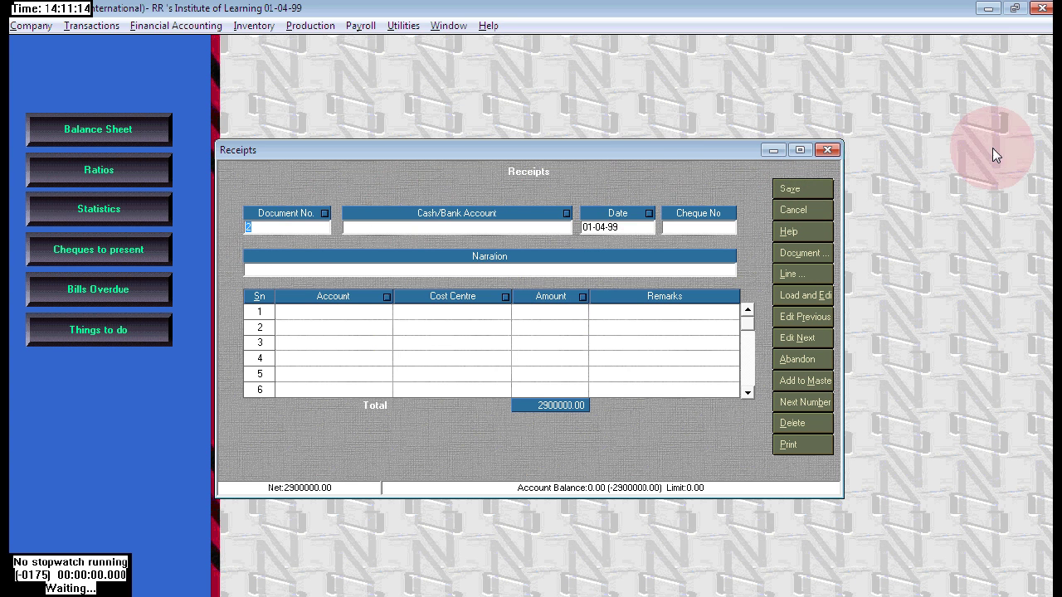
left_click(827, 150)
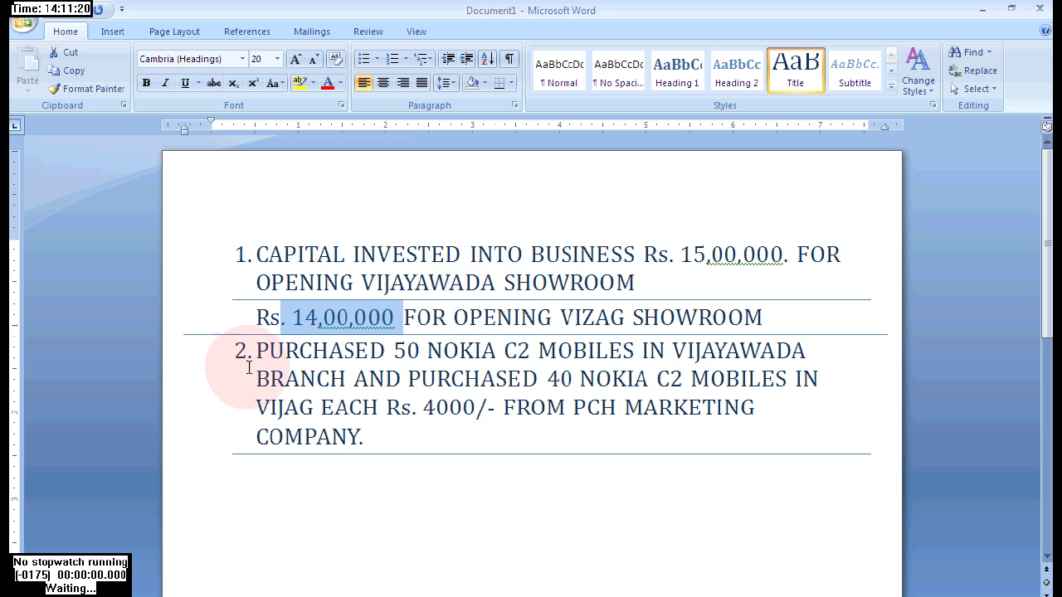
- Review the Nokia C2 purchase transaction in the Word document and open a new purchases voucher in Focus 5
left_click_drag(254, 351, 269, 352)
left_click_drag(332, 373, 751, 408)
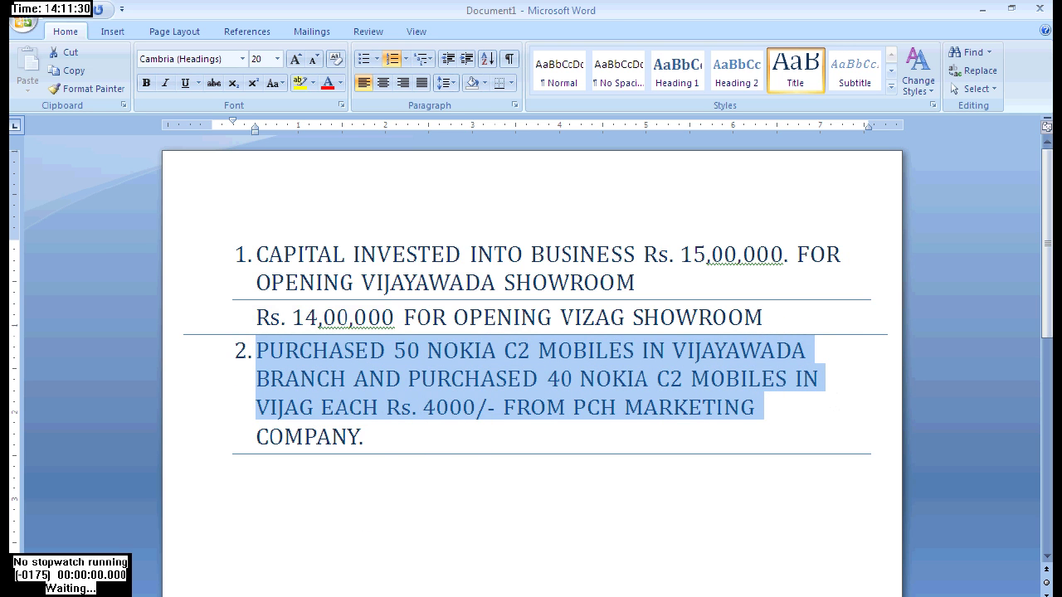
key("alt+Tab")
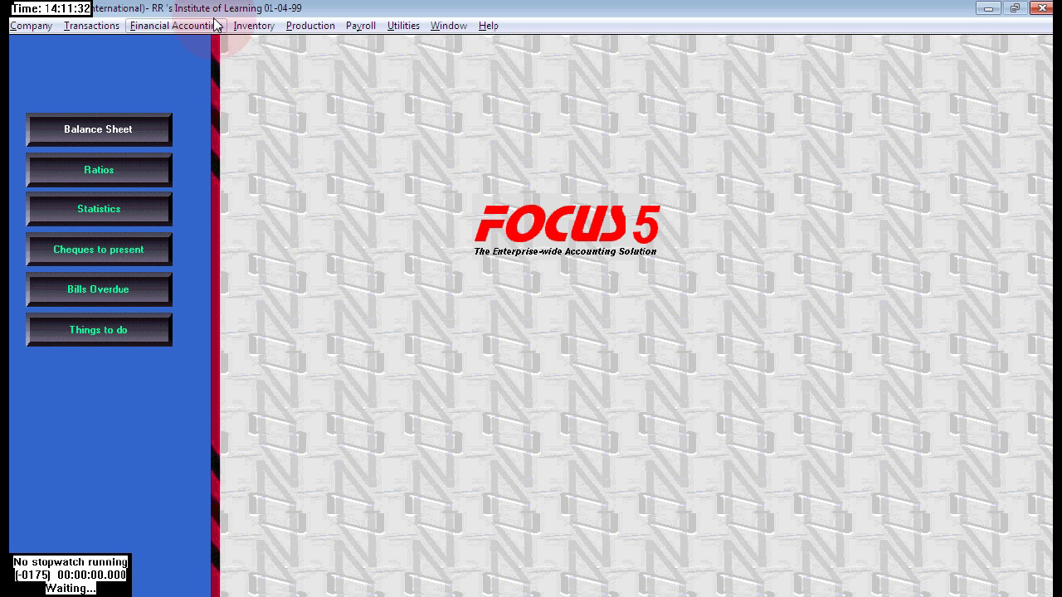
left_click(81, 28)
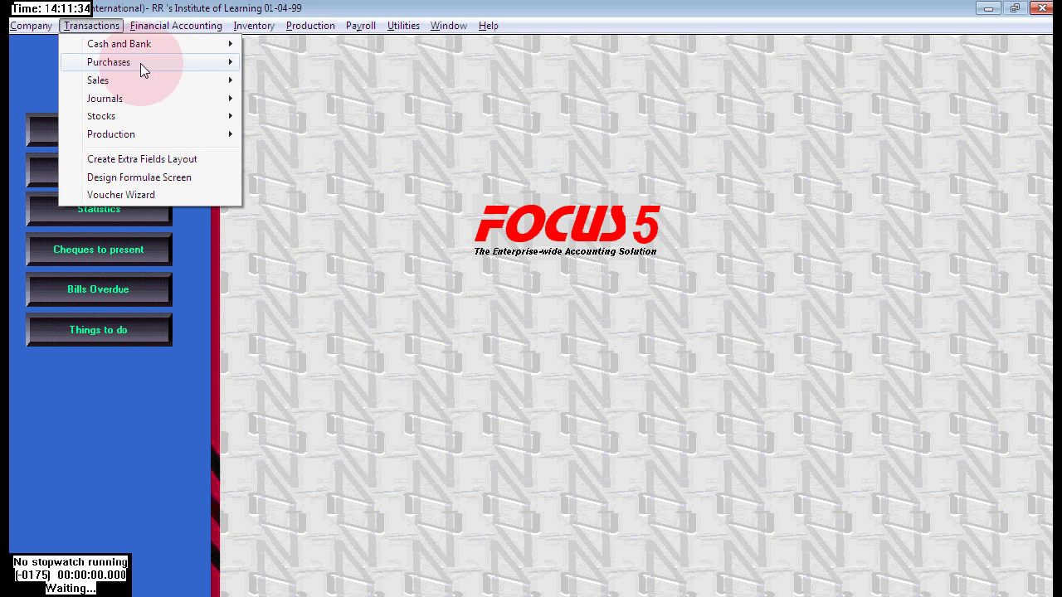
mouse_move(140, 64)
left_click(322, 63)
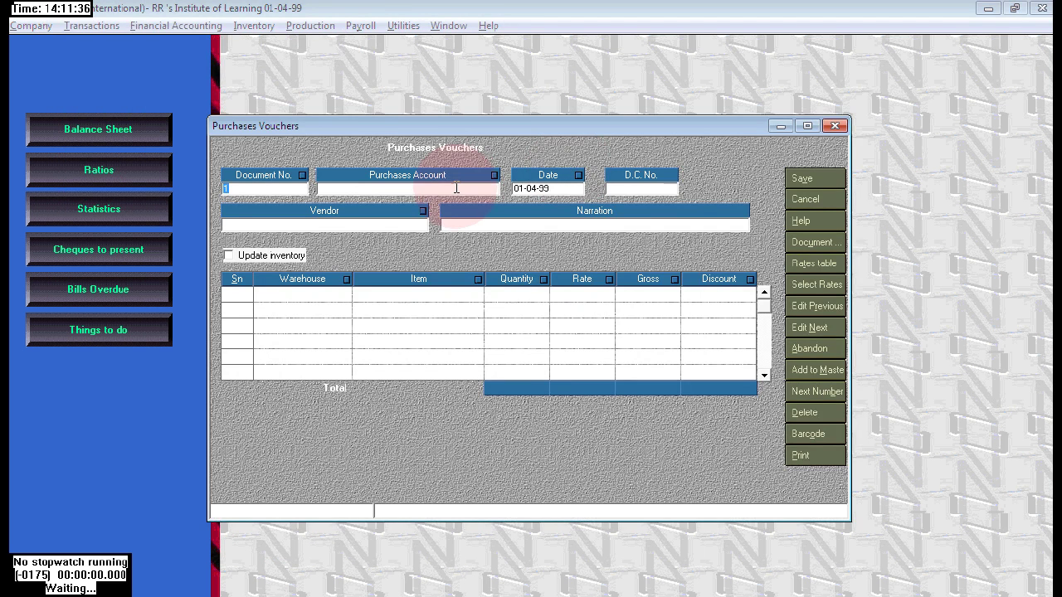
- Set the purchases account of the voucher to Purchase ac
left_click(489, 189)
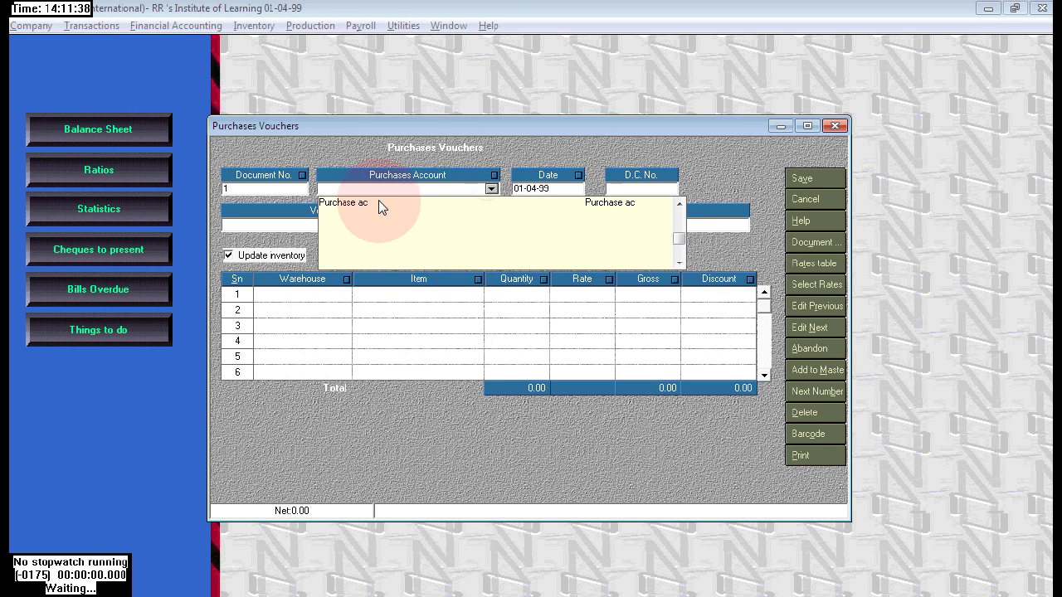
left_click(510, 201)
left_click(601, 206)
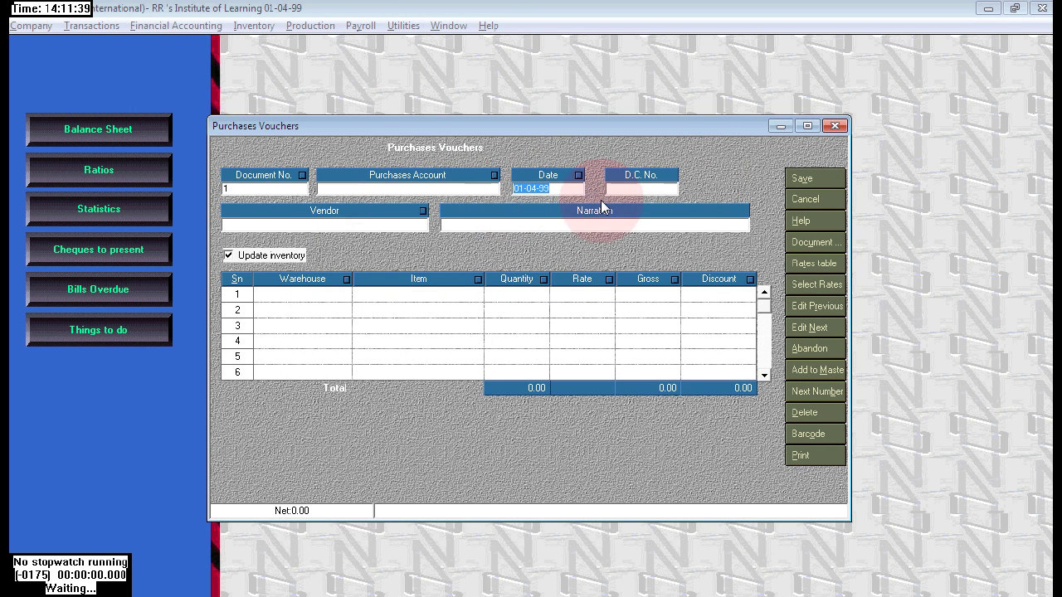
left_click(419, 221)
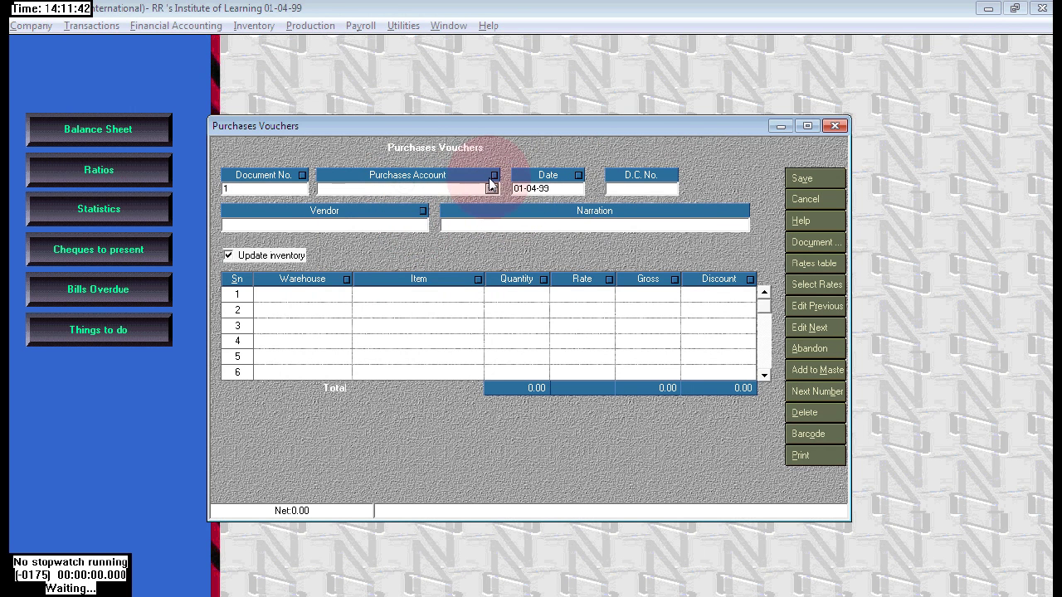
left_click(491, 189)
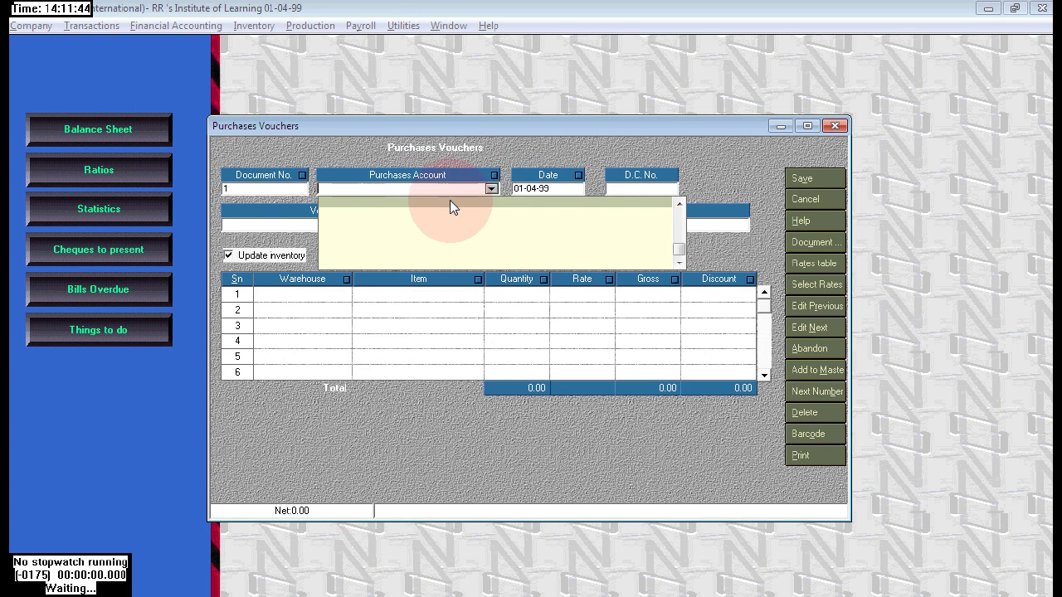
left_click(449, 201)
key("Tab")
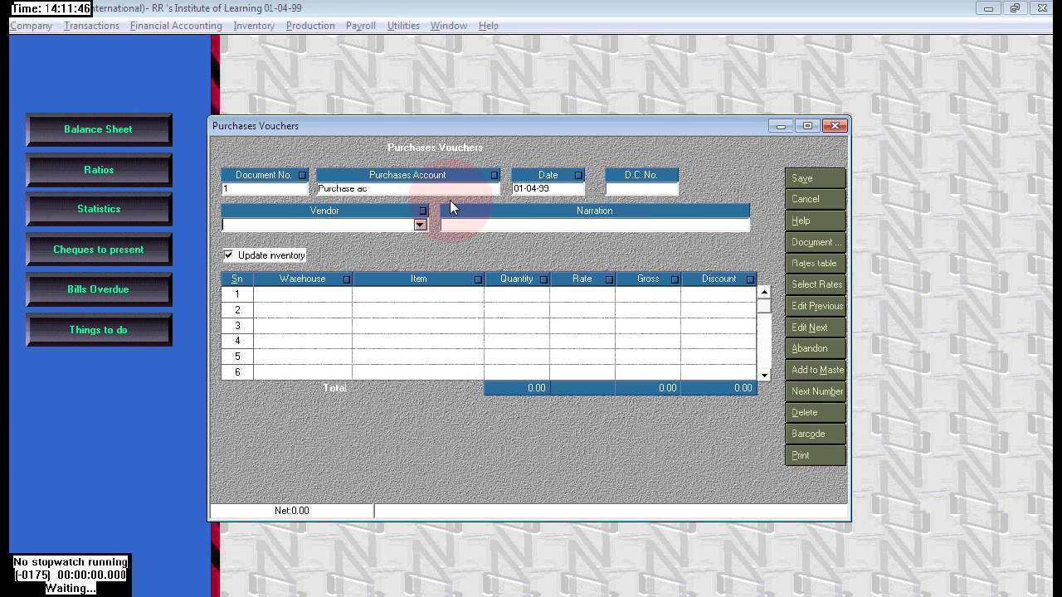
- Create a vendor account named PCH MARKETING from the purchases voucher's vendor field
type("P")
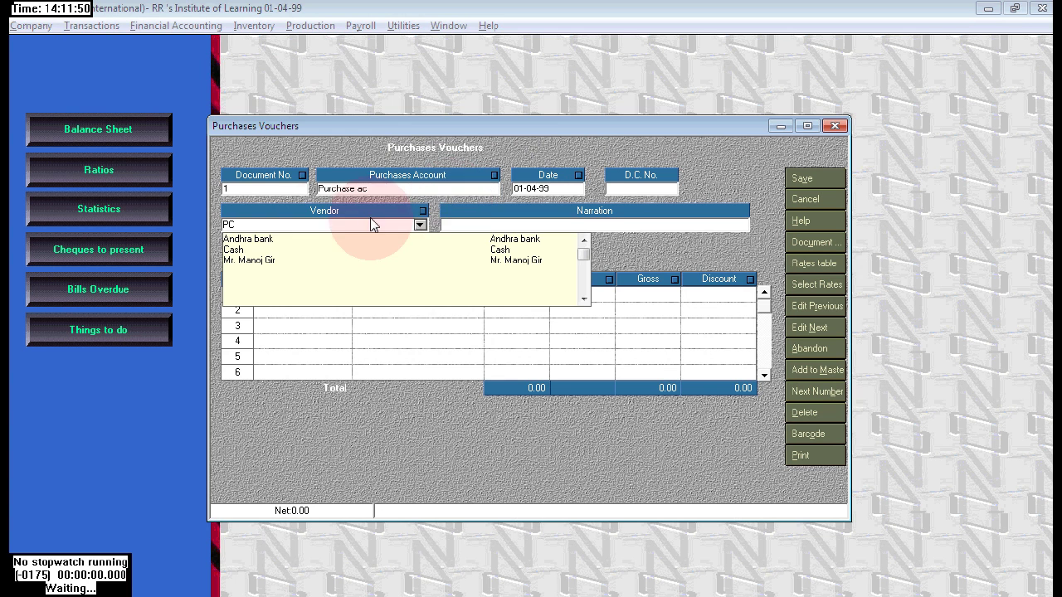
type("C")
key("Return")
type("P")
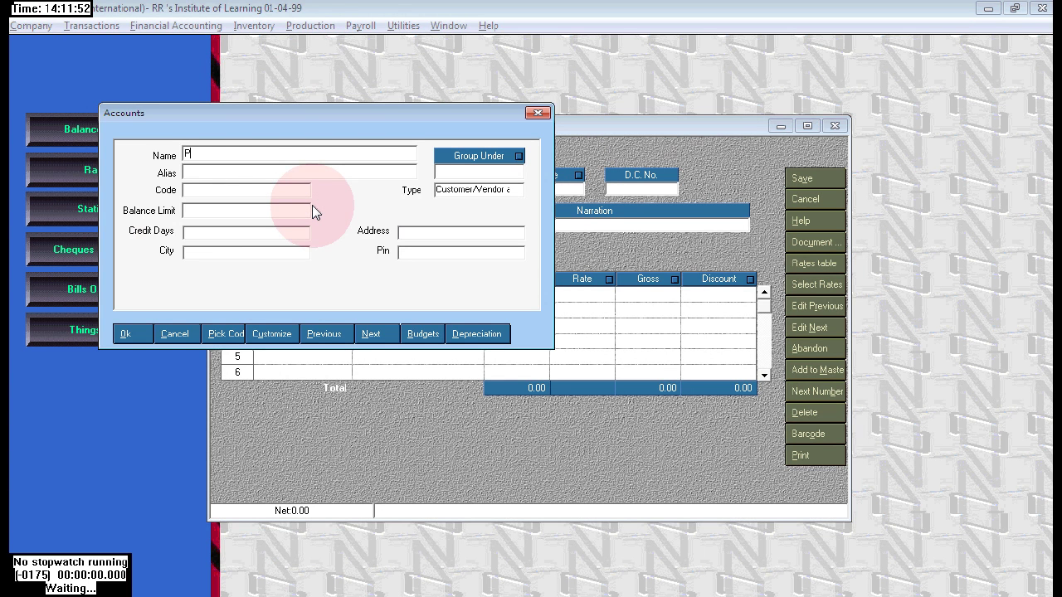
type("CH MARKETING")
key("Return")
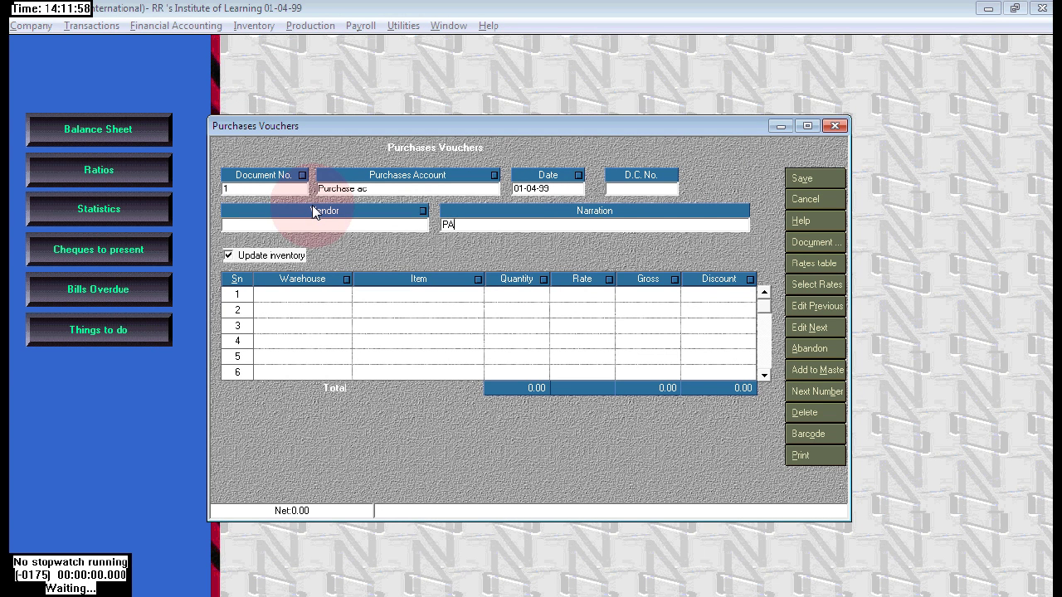
- Select PCH MARKETING as the vendor of the purchases voucher
left_click(314, 213)
type("PC")
key("Return")
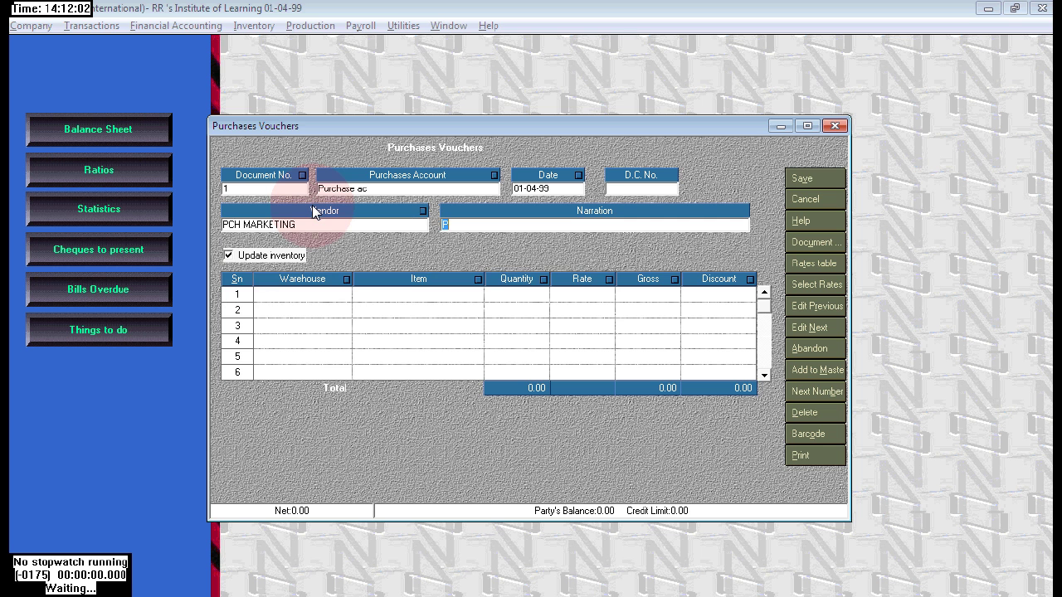
key("Return")
key("Return")
- Set the warehouse of the first purchase line to VIAJAYAWADA (GDN)
left_click(343, 300)
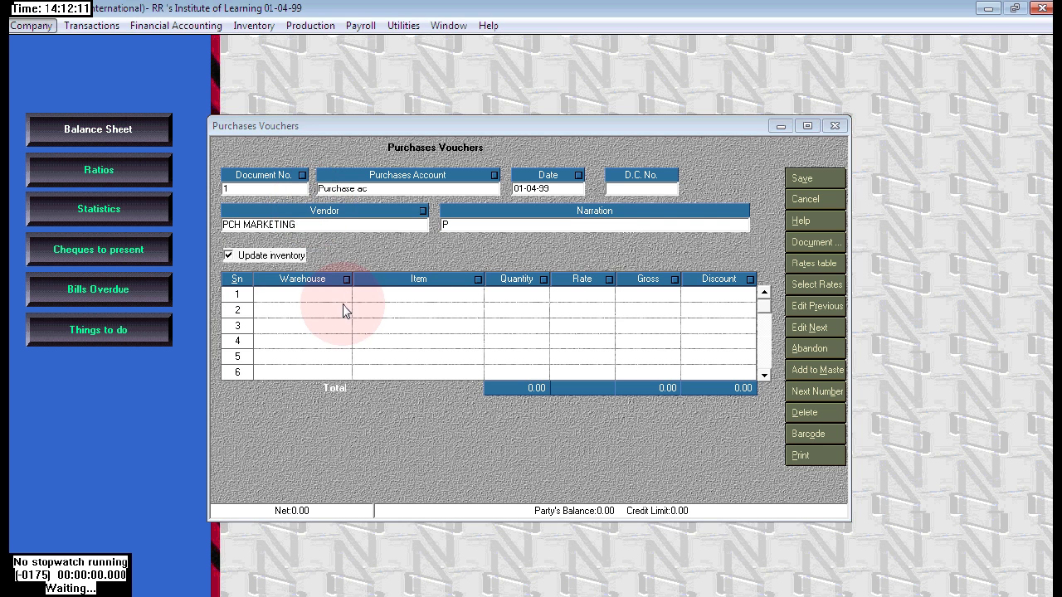
left_click(344, 296)
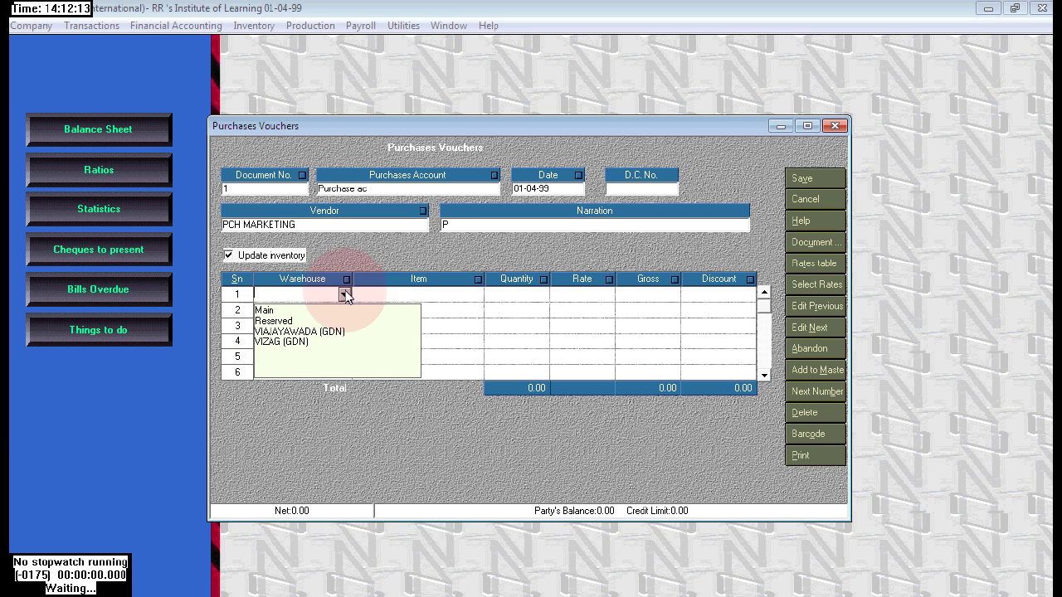
left_click(300, 331)
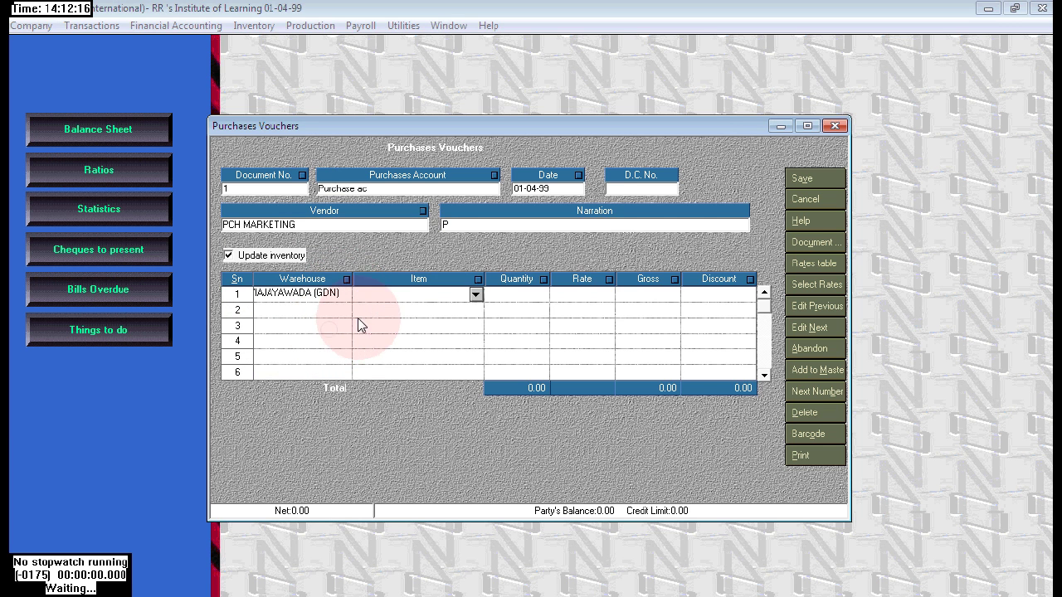
- Create a product named NOKIA C2 MOBILES from the first purchase line's item field
left_click(477, 295)
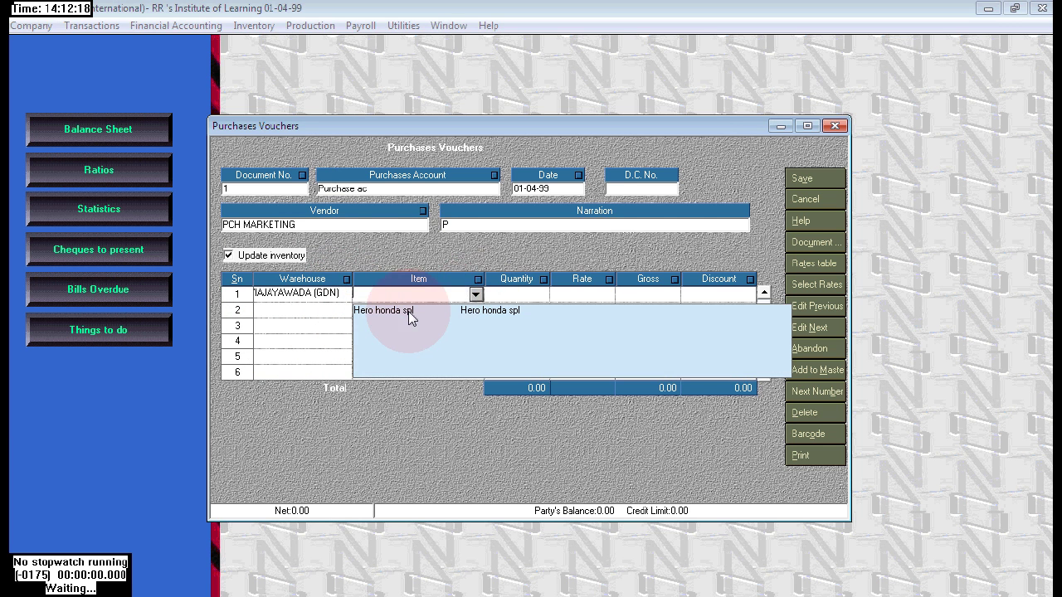
left_click(417, 283)
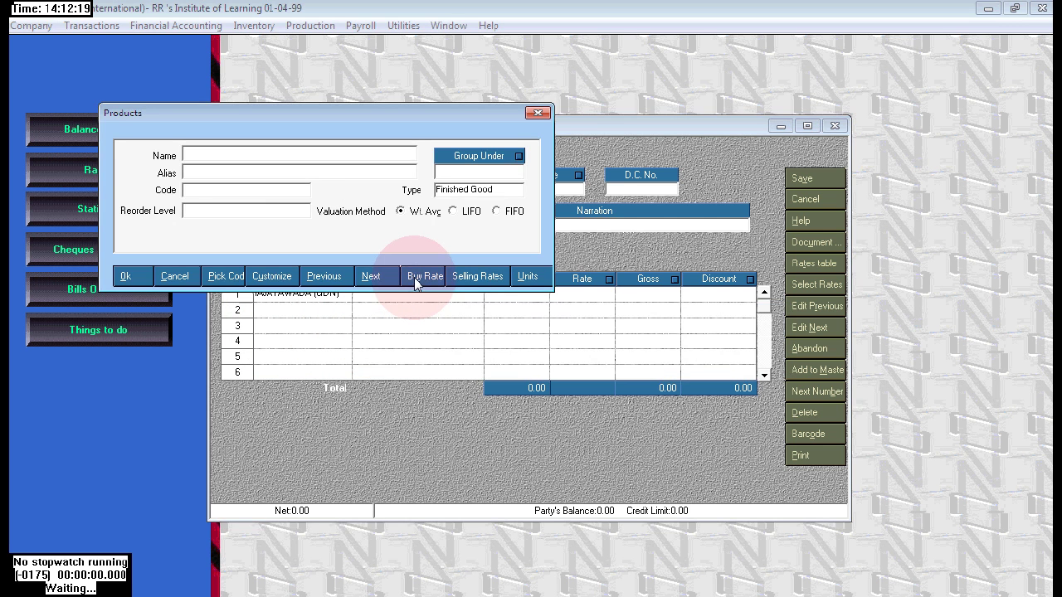
type("NCKIA C2 MOBILES")
left_click(128, 276)
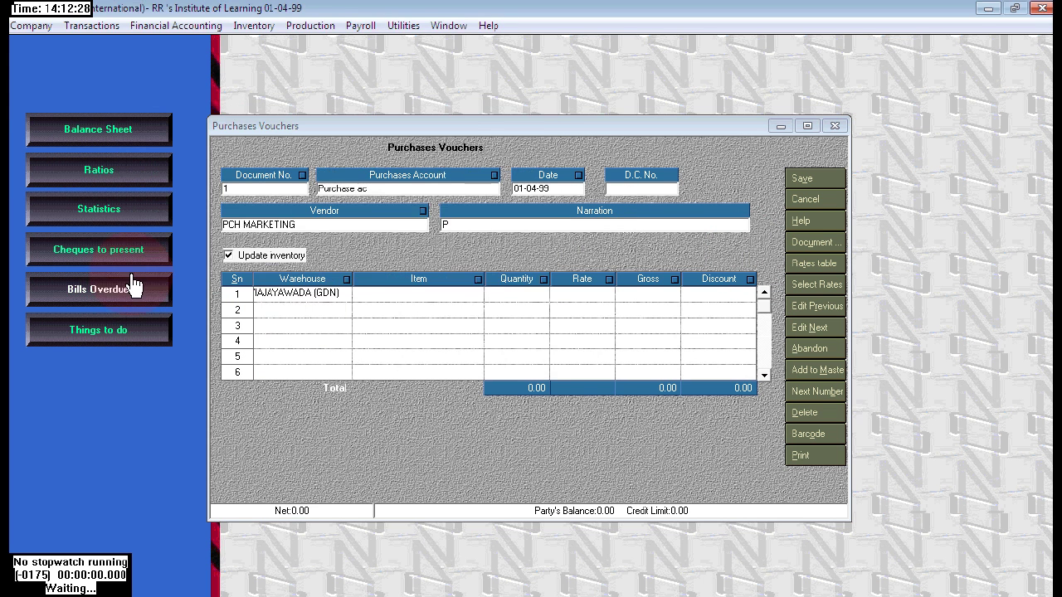
- Complete the first purchase line with the item NOKIA C2 MOBILES, quantity 50 and rate 4500
left_click(460, 298)
left_click(476, 295)
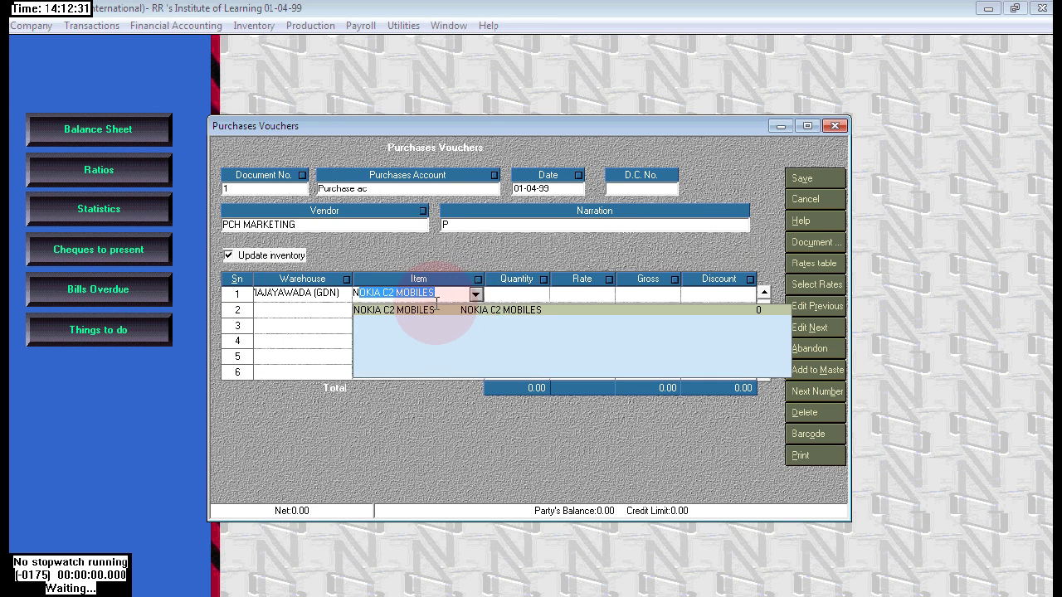
left_click(434, 309)
left_click(496, 296)
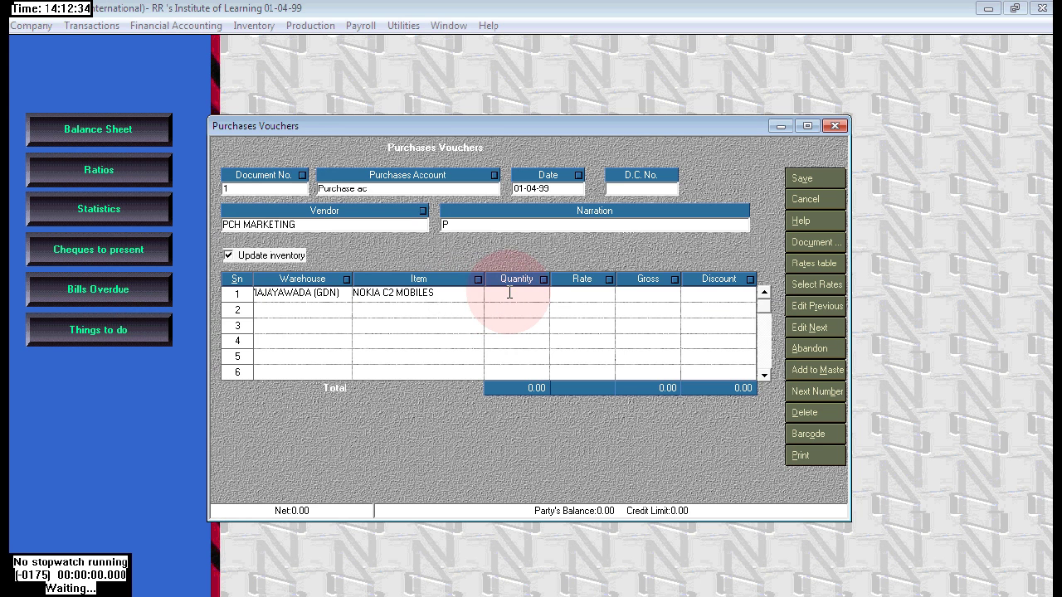
type("50")
type("4500")
key("Return")
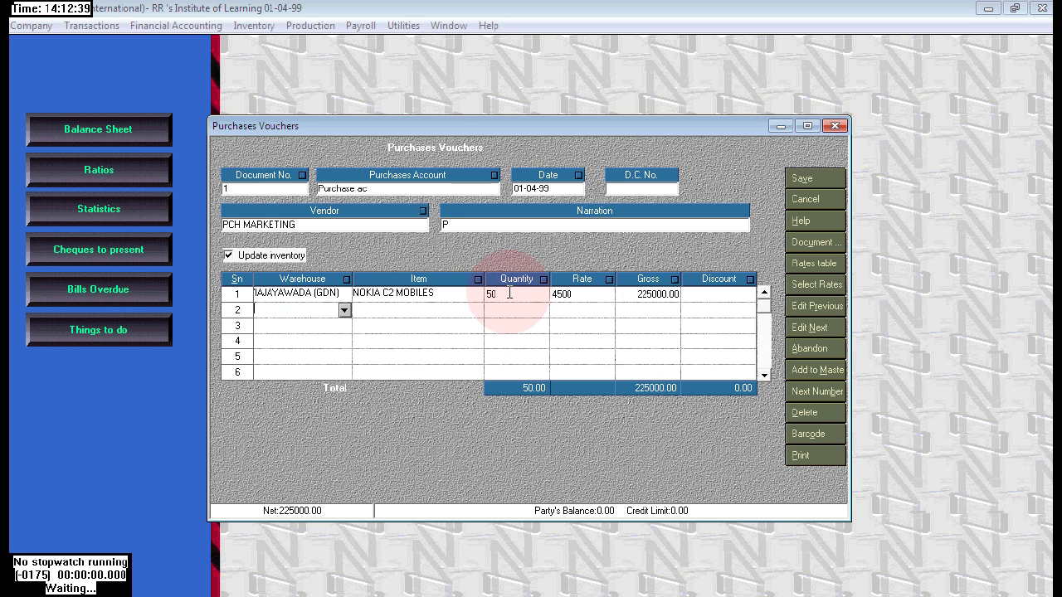
- Add a second purchase line for warehouse VIZAG (GDN), item NOKIA C2 MOBILES, quantity 40 and rate 4500, and save the voucher
type("VIZAG (GDN")
key("Return")
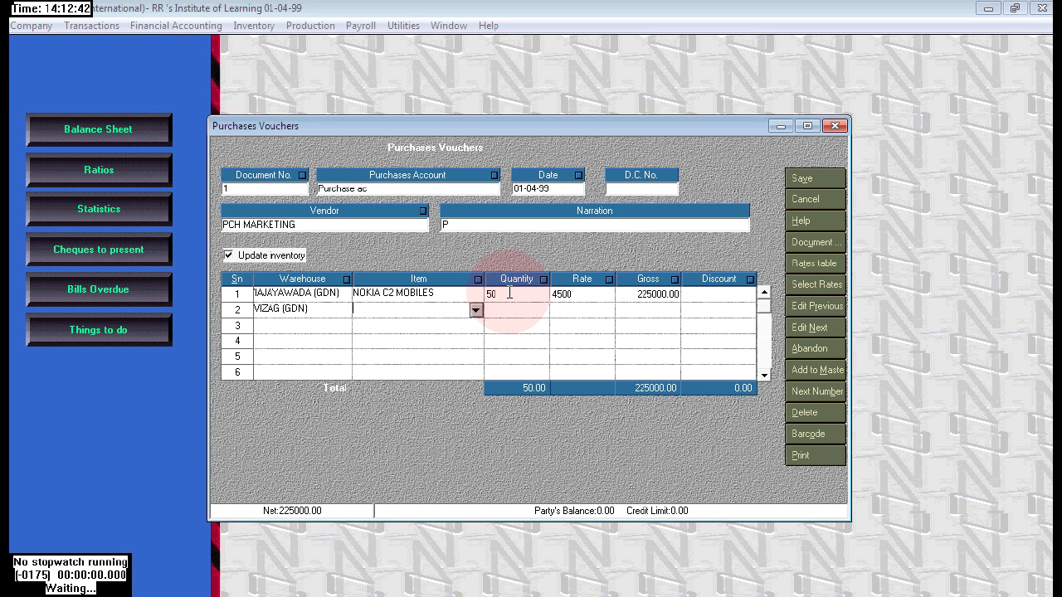
type("NO")
key("Return")
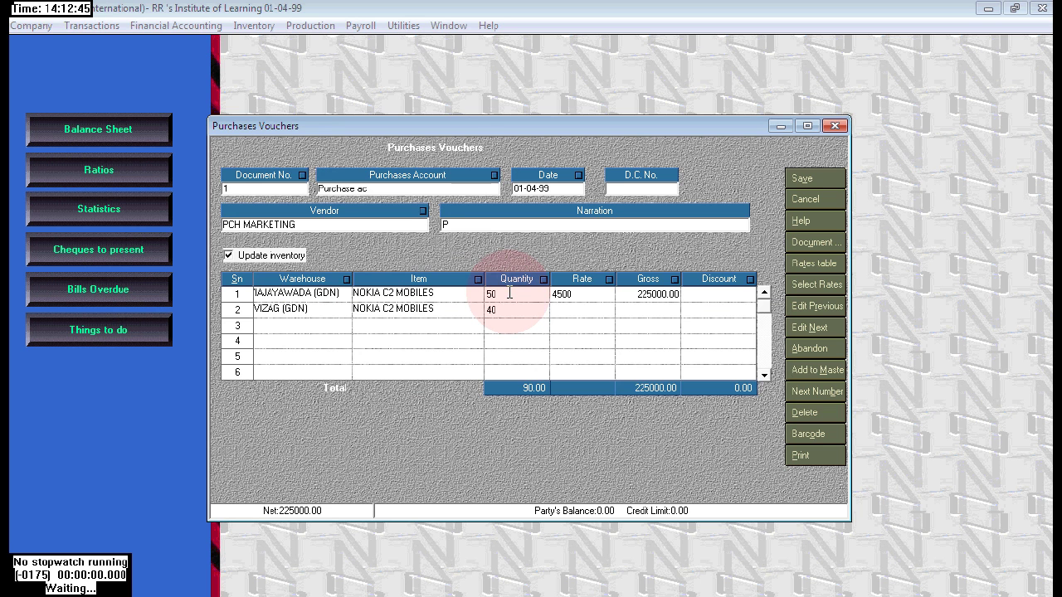
type("4500")
key("Return")
key("Return")
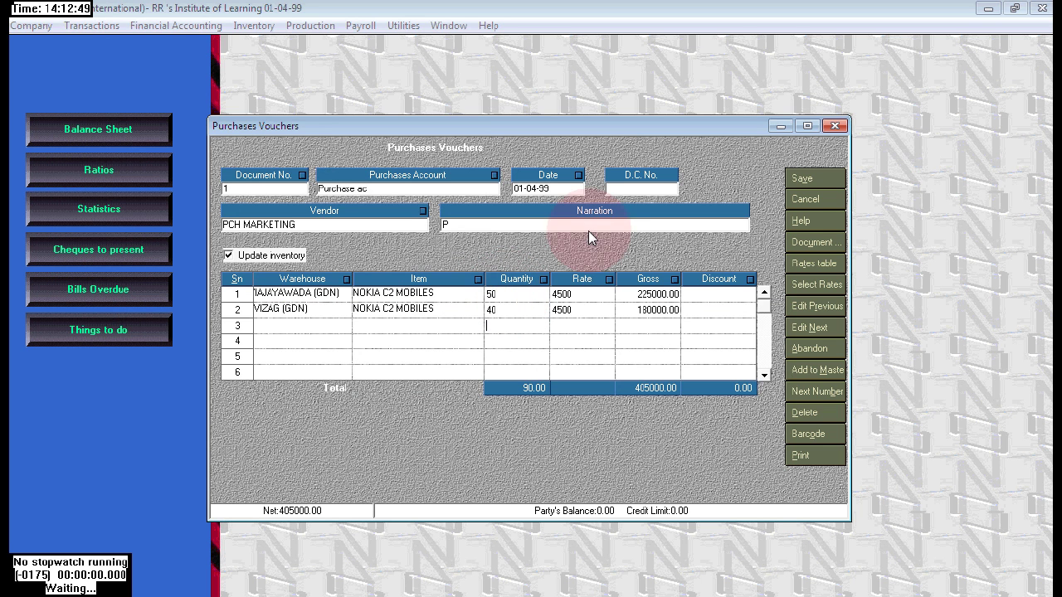
left_click(801, 179)
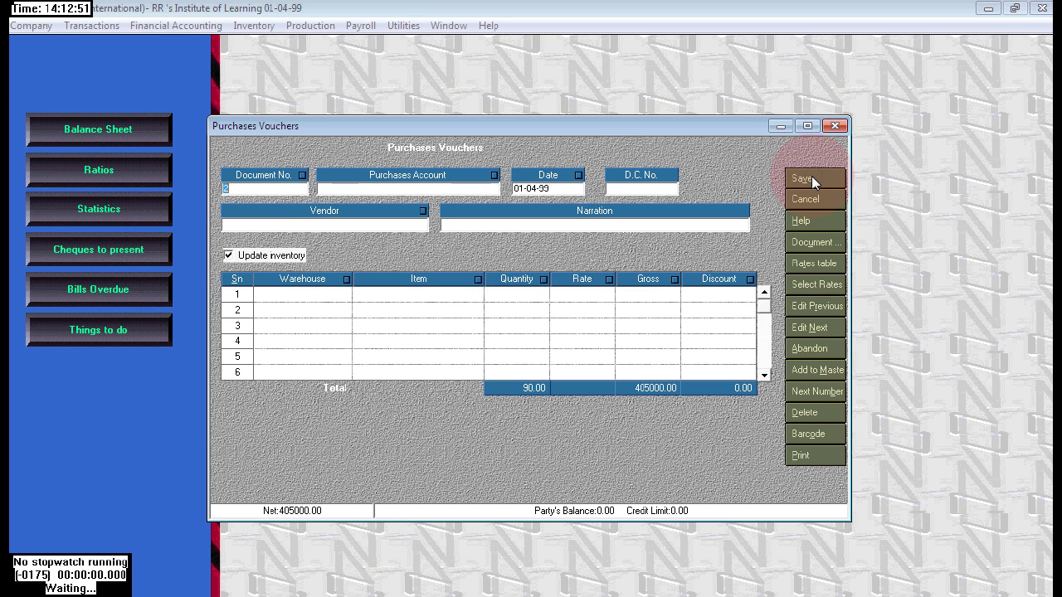
- Close the Purchases Vouchers window and highlight the Vijayawada sale of transaction 3 in the Word document
left_click(843, 124)
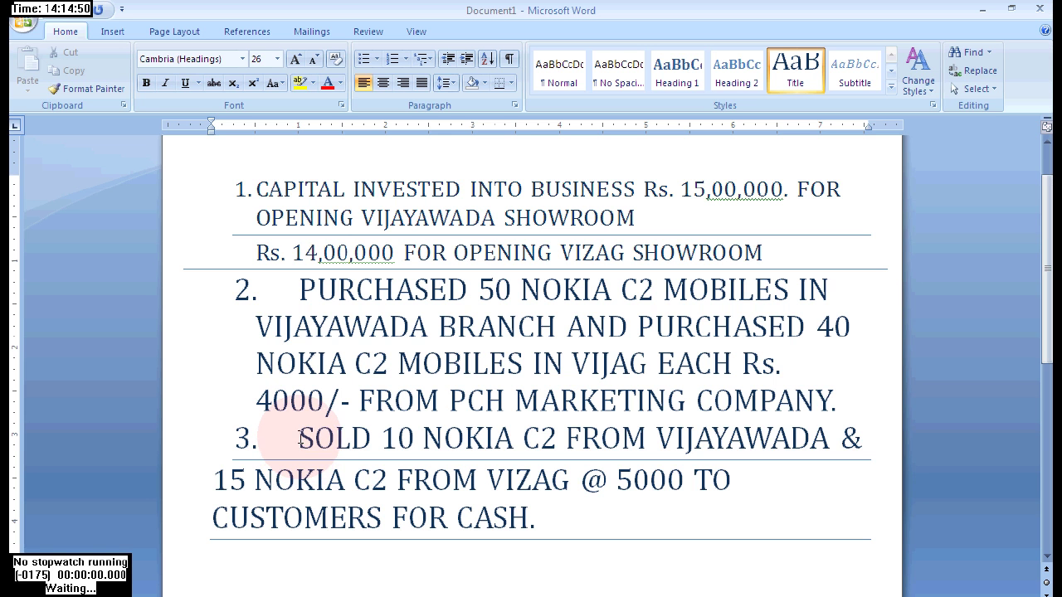
left_click_drag(301, 438, 809, 442)
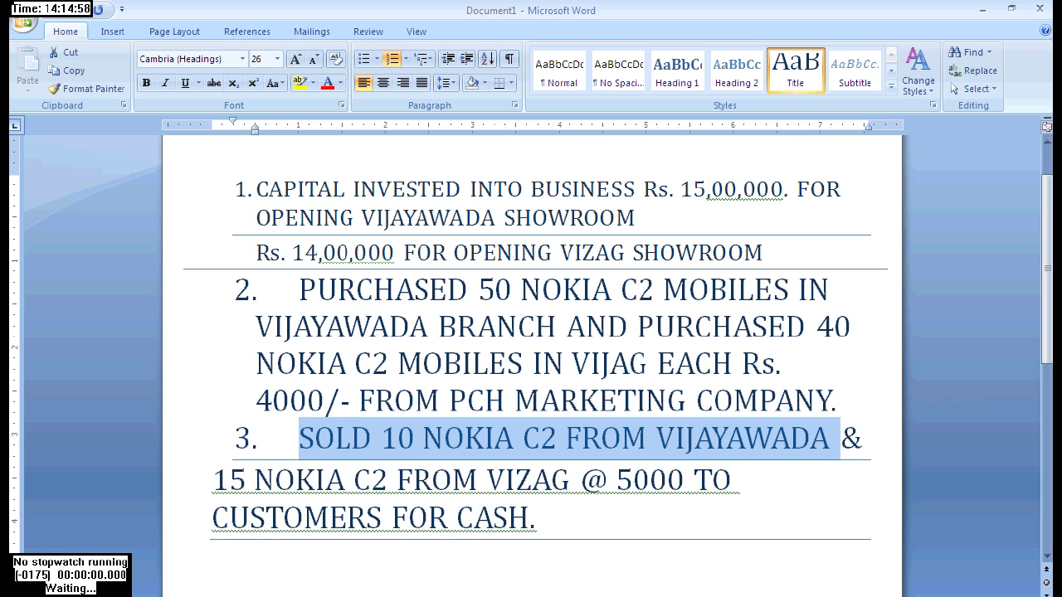
left_click(285, 576)
left_click(427, 358)
- Start a new sales invoice in Focus 5 with the sales account Sales and the customer Cash
left_click(92, 25)
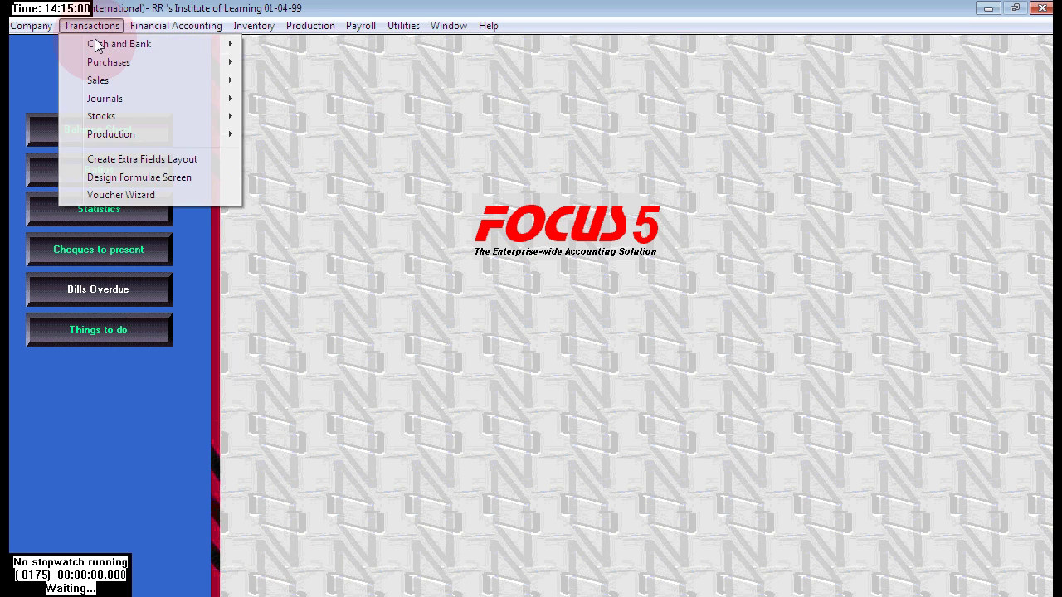
mouse_move(106, 79)
left_click(307, 81)
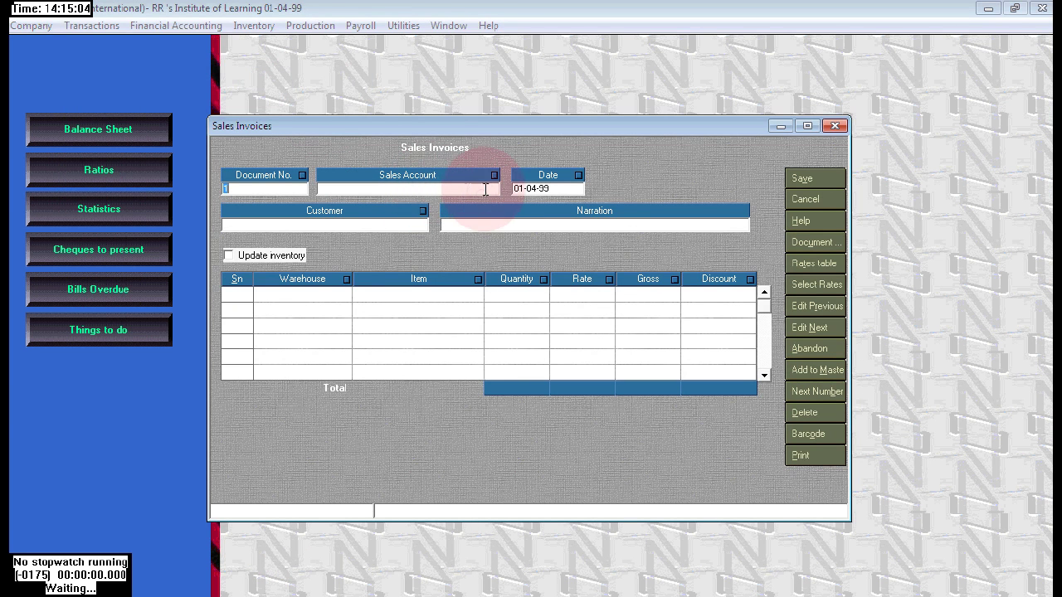
left_click(485, 190)
left_click(491, 188)
double_click(332, 207)
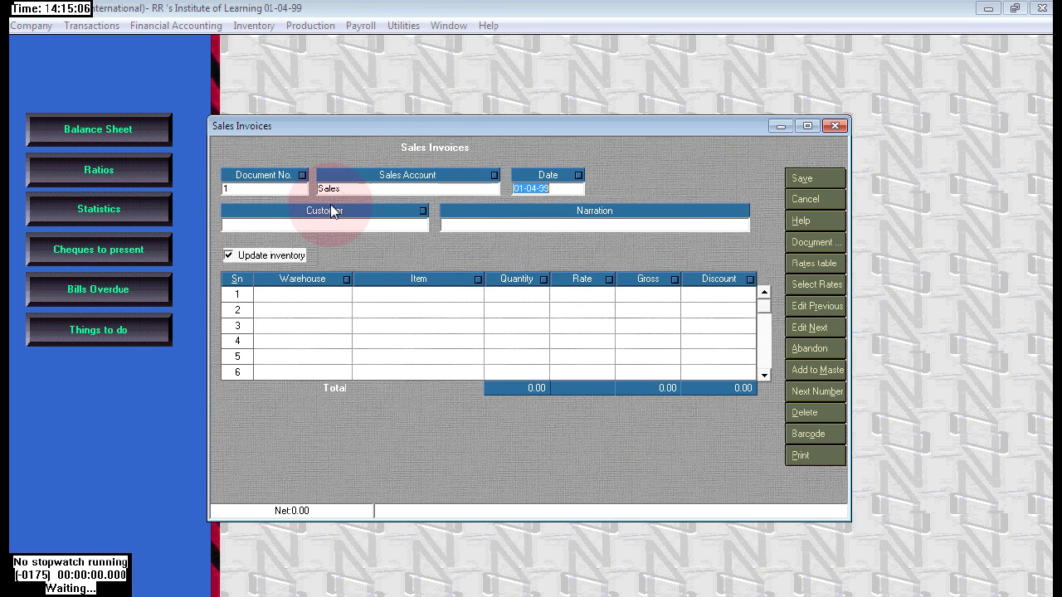
left_click(320, 225)
left_click(419, 225)
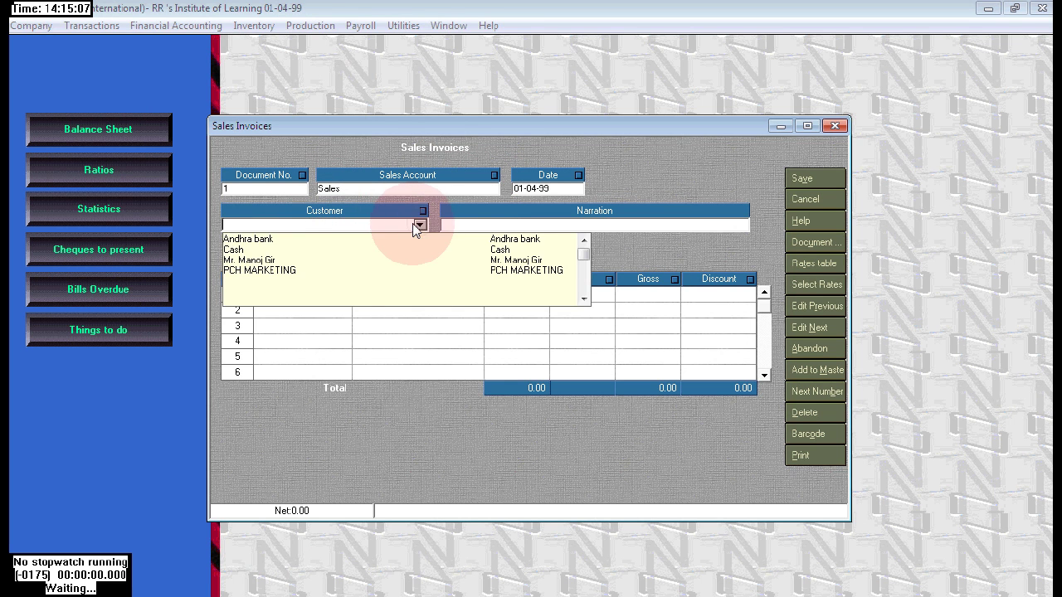
left_click(234, 249)
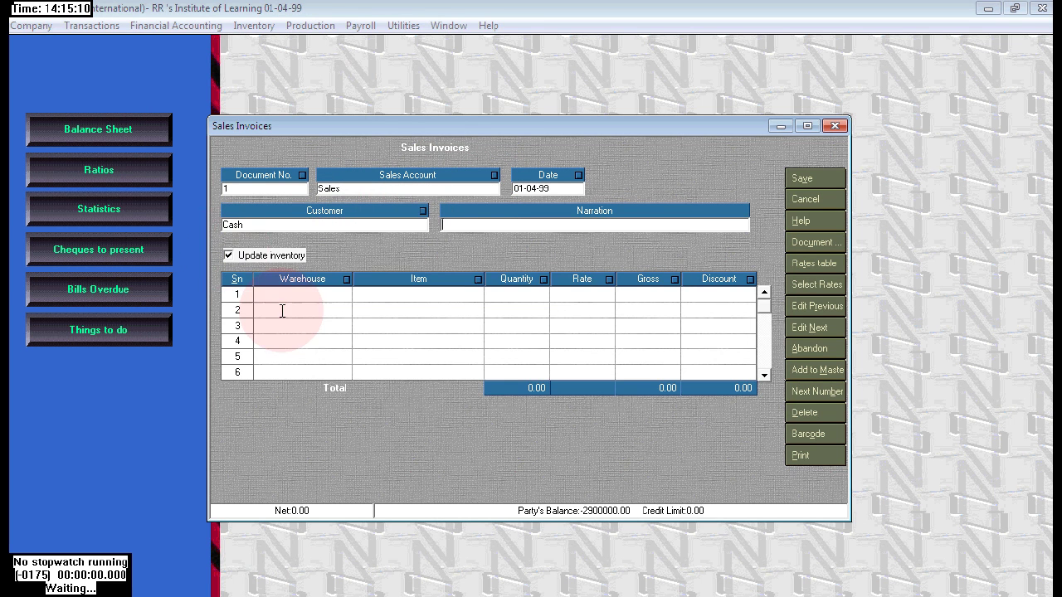
- Set the first sales line to warehouse VIAJAYAWADA (GDN) and item NOKIA C2 MOBILES
left_click(289, 297)
left_click(343, 294)
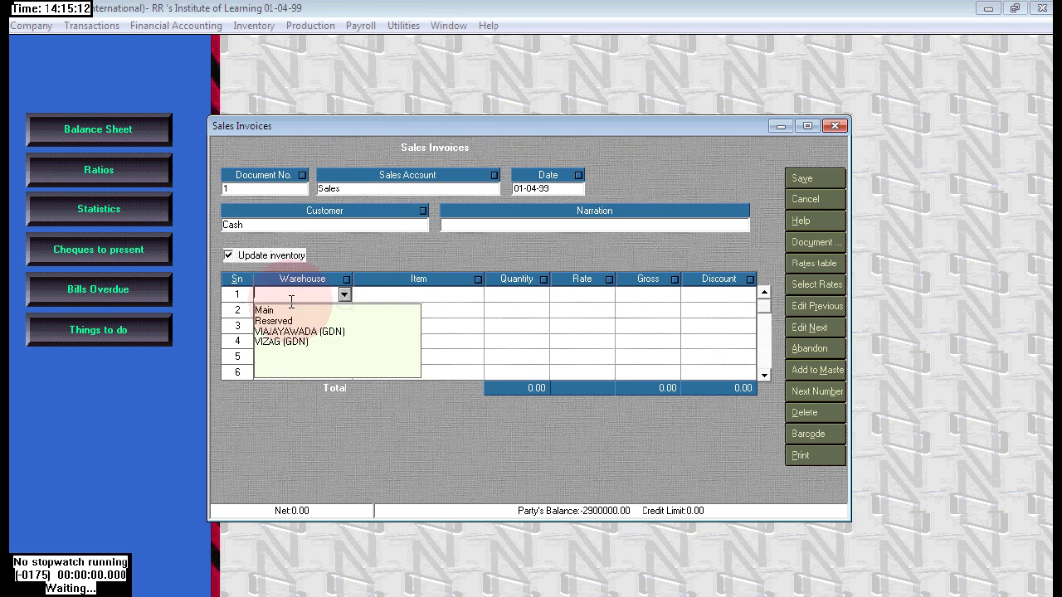
left_click(280, 332)
left_click(402, 299)
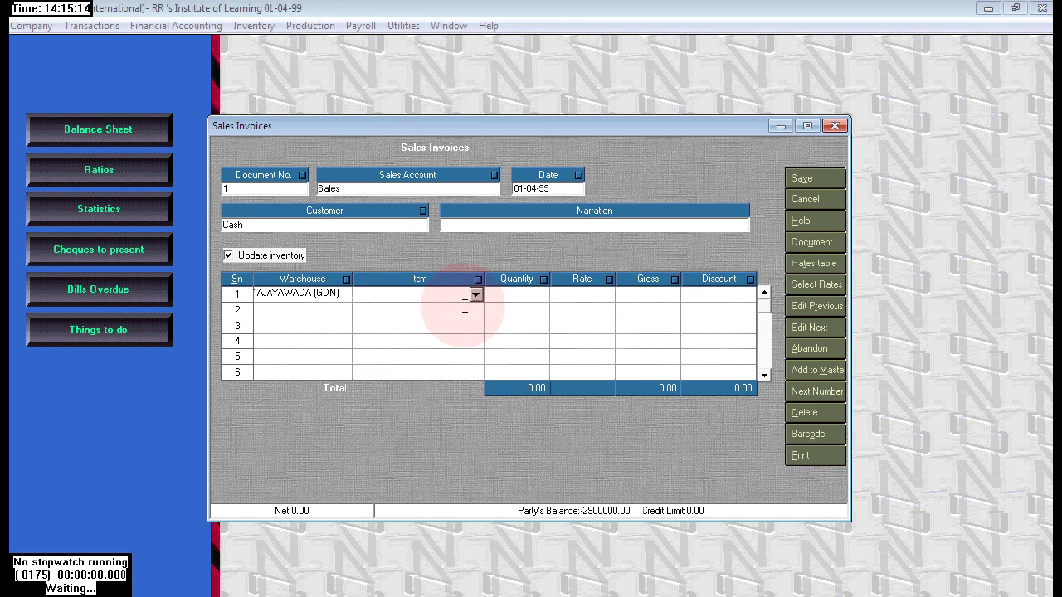
left_click(476, 295)
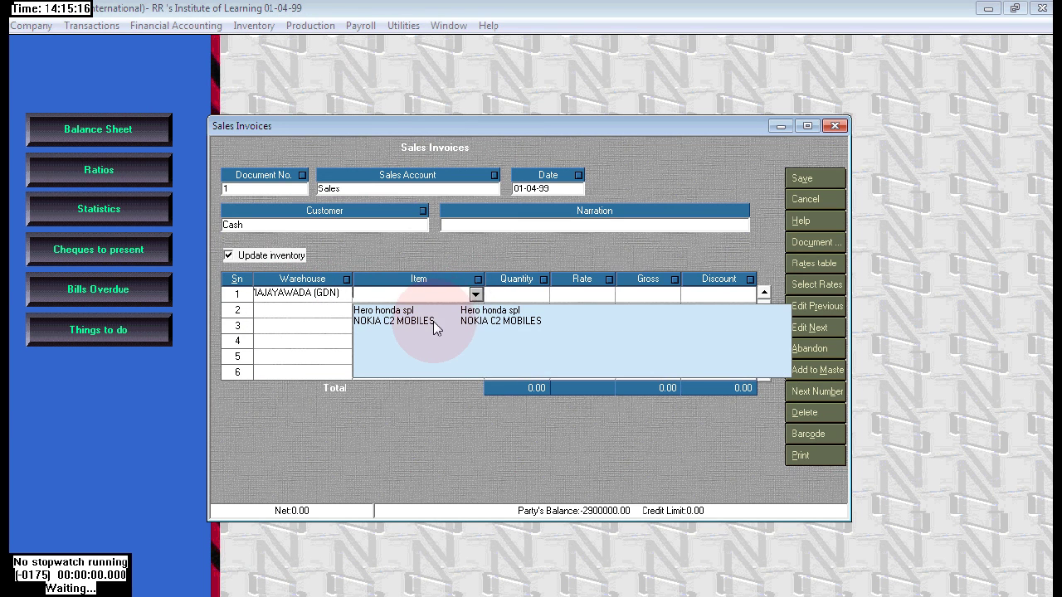
left_click(435, 322)
- Enter a quantity of 10 and a rate of 5000 in the first sales line
left_click(524, 299)
type("1")
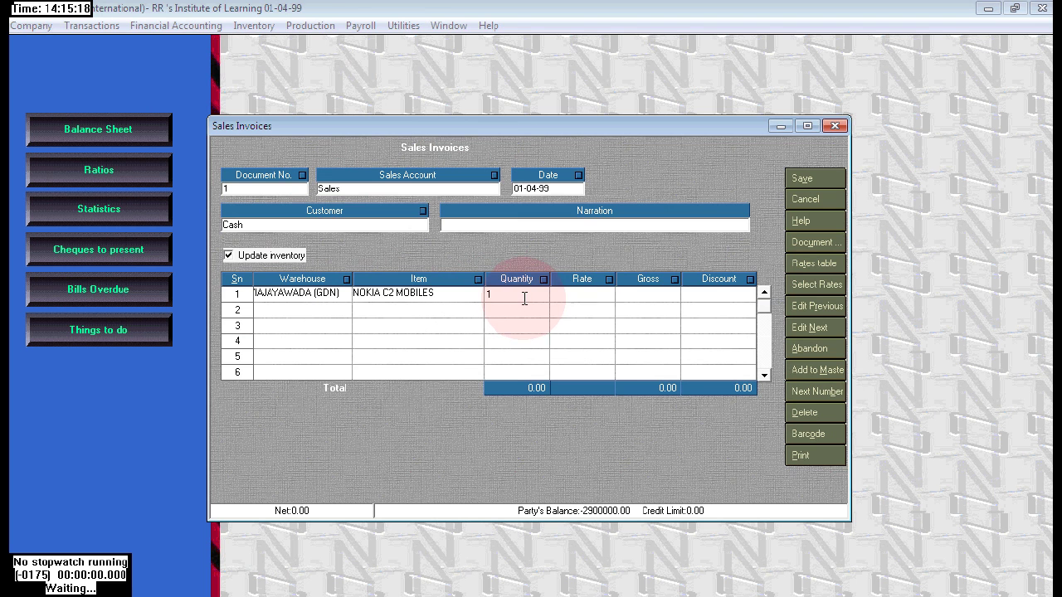
type("0")
left_click(581, 293)
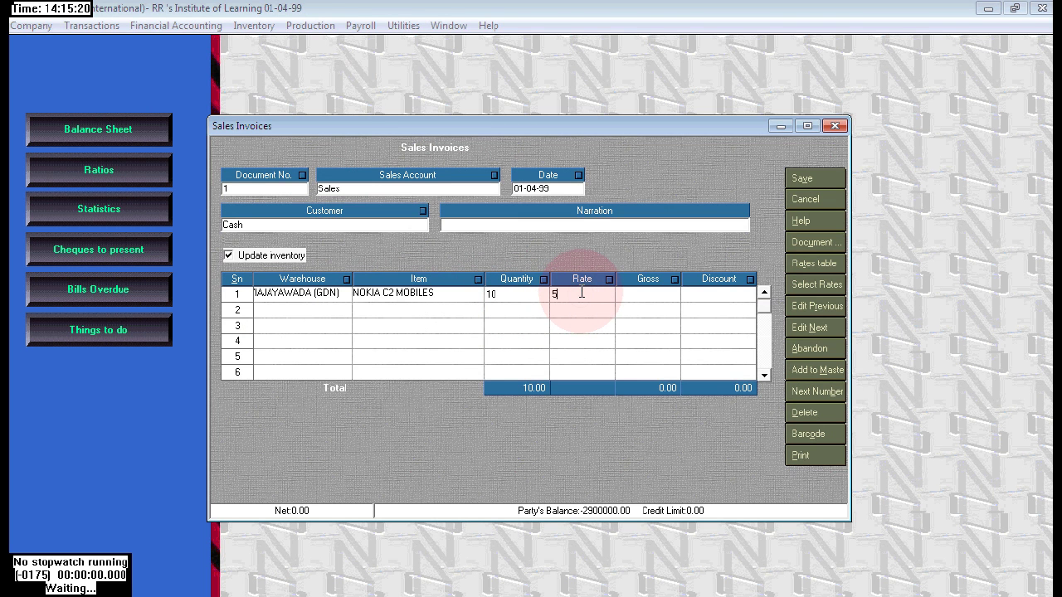
type("5000")
key("Tab")
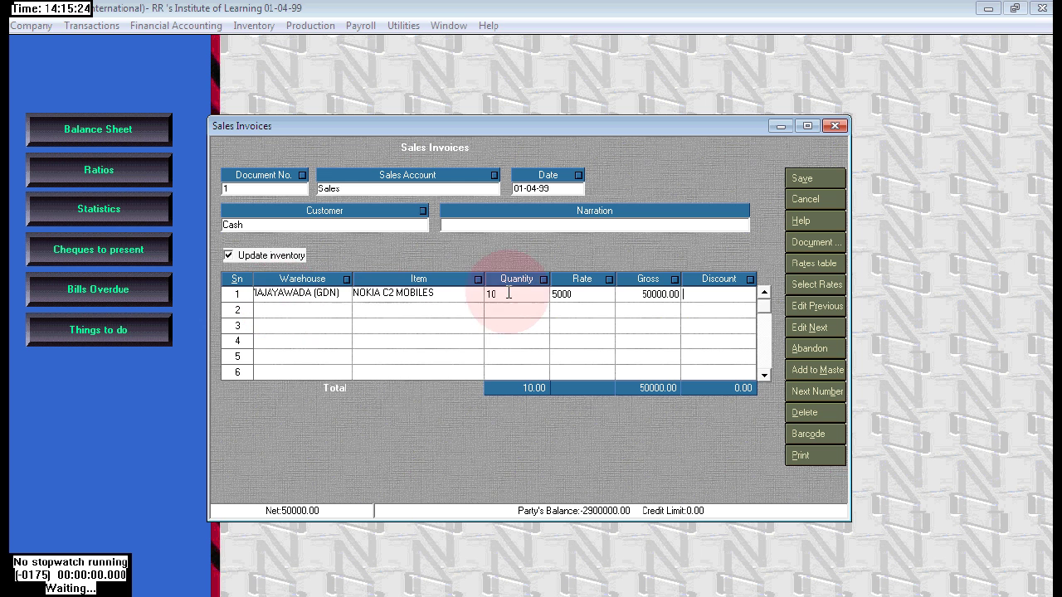
- Switch to the Word transaction list and highlight the Vizag sale of transaction 3
left_click(470, 453)
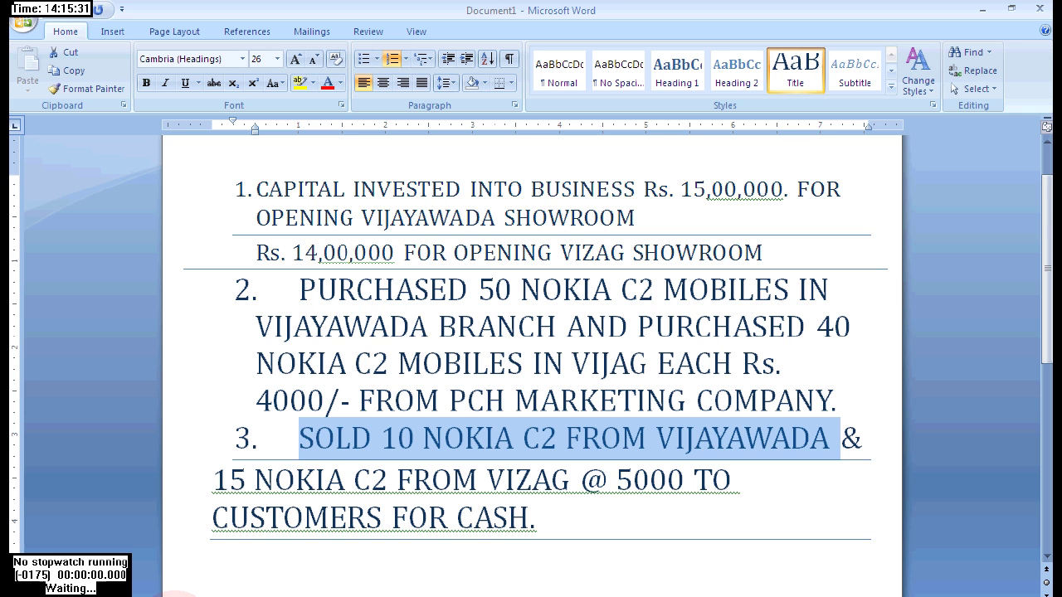
key("alt")
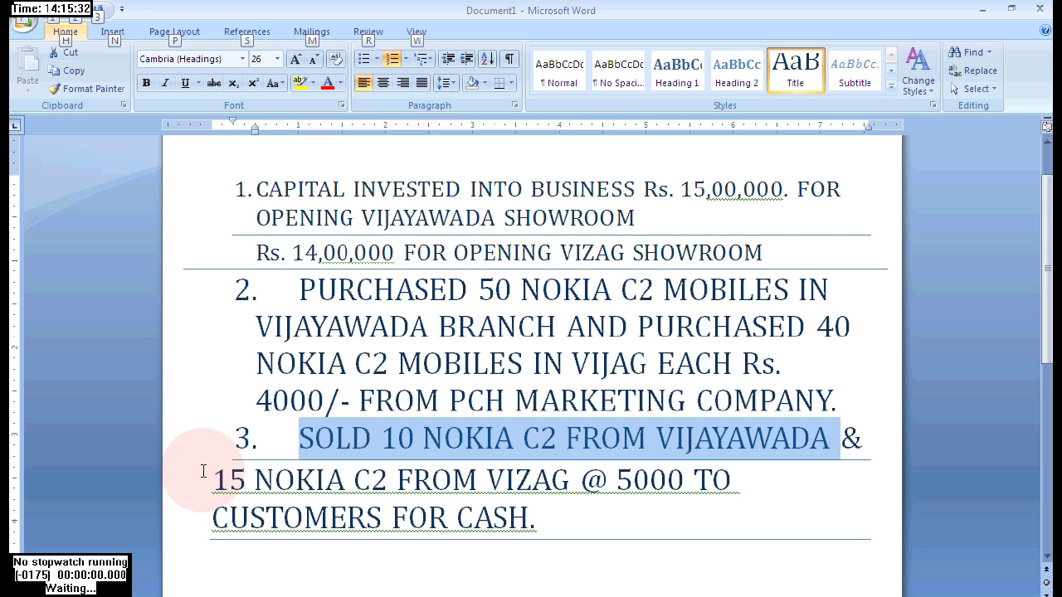
left_click_drag(214, 480, 537, 475)
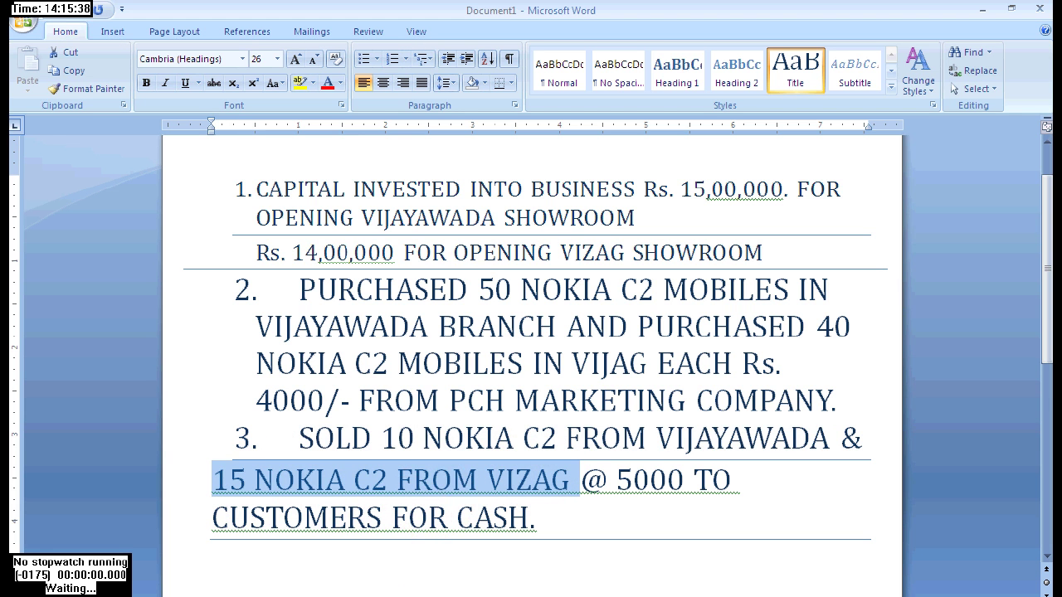
left_click(232, 571)
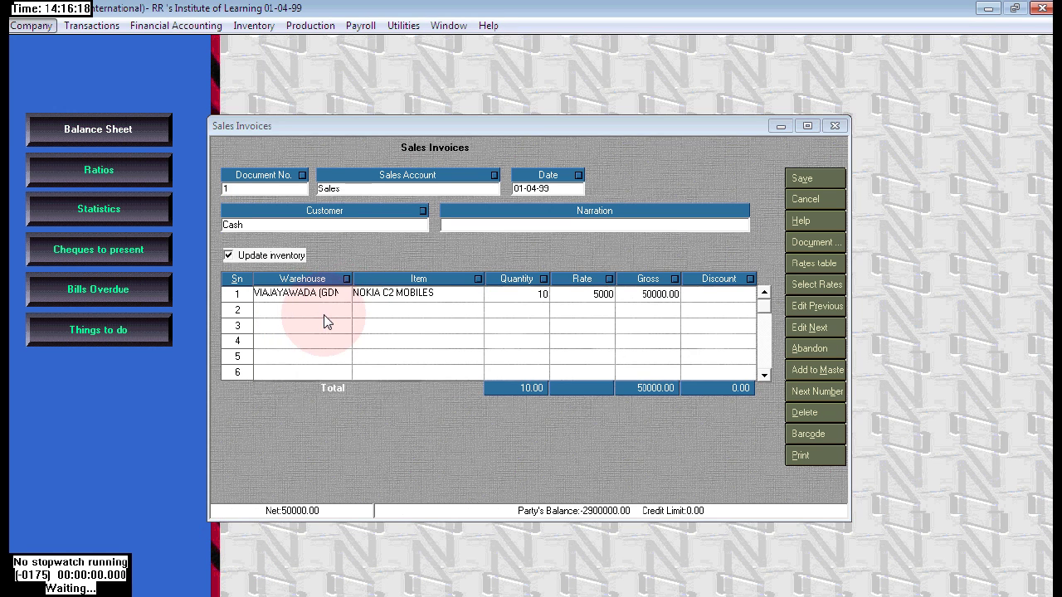
- Add a second sales line for warehouse VIZAG (GDN) with item NOKIA C2 MOBILES and quantity 15
left_click(327, 315)
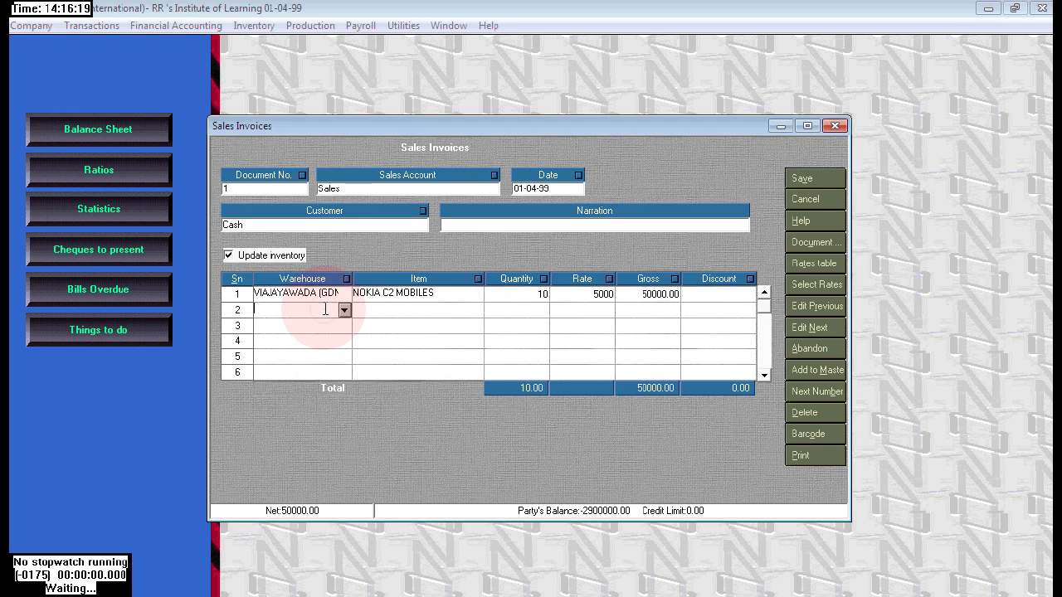
left_click(344, 310)
left_click(267, 360)
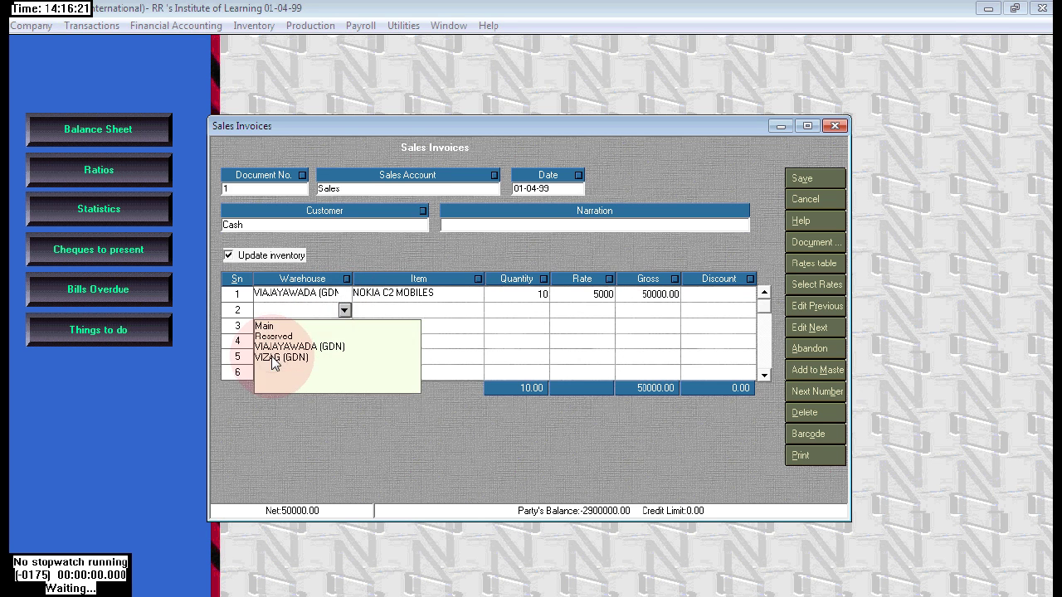
left_click(388, 311)
type("NI")
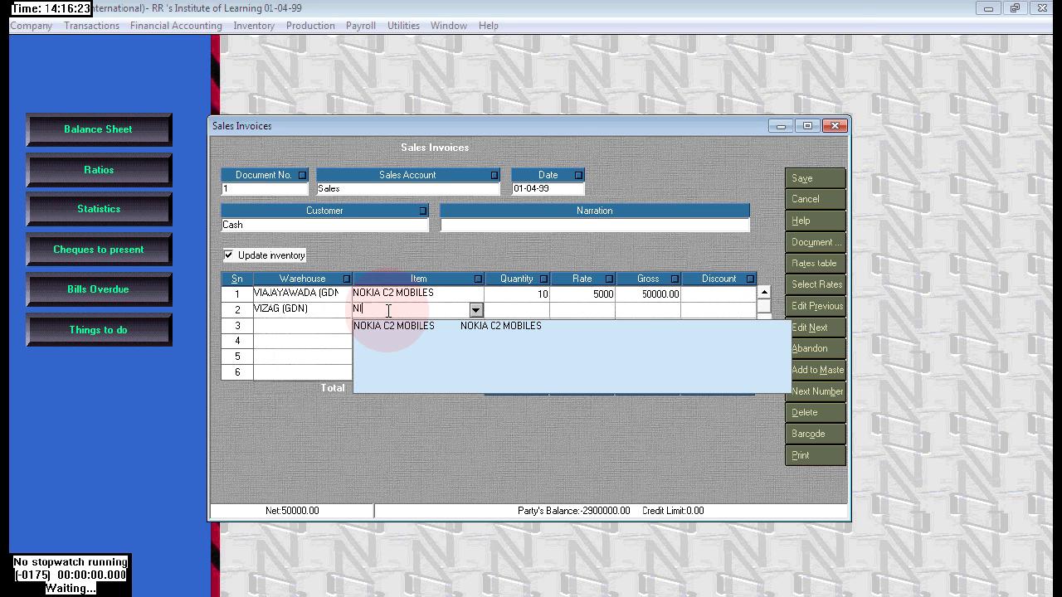
key("Down")
key("Return")
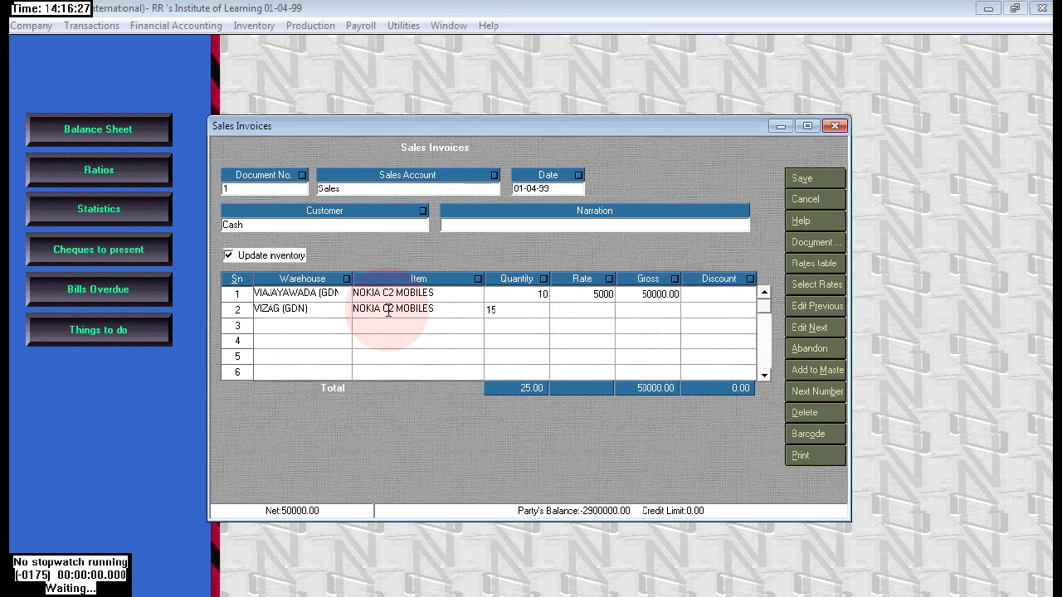
- Set the second sales line's rate to 5000, then save the sales invoice and close its window
type("5000")
key("Return")
key("Return")
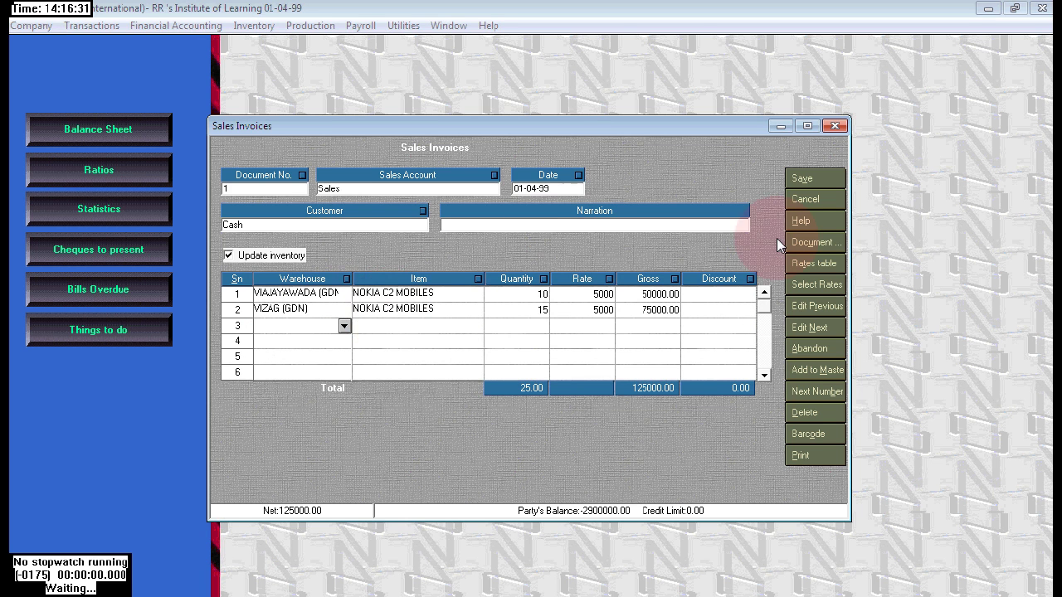
left_click(818, 180)
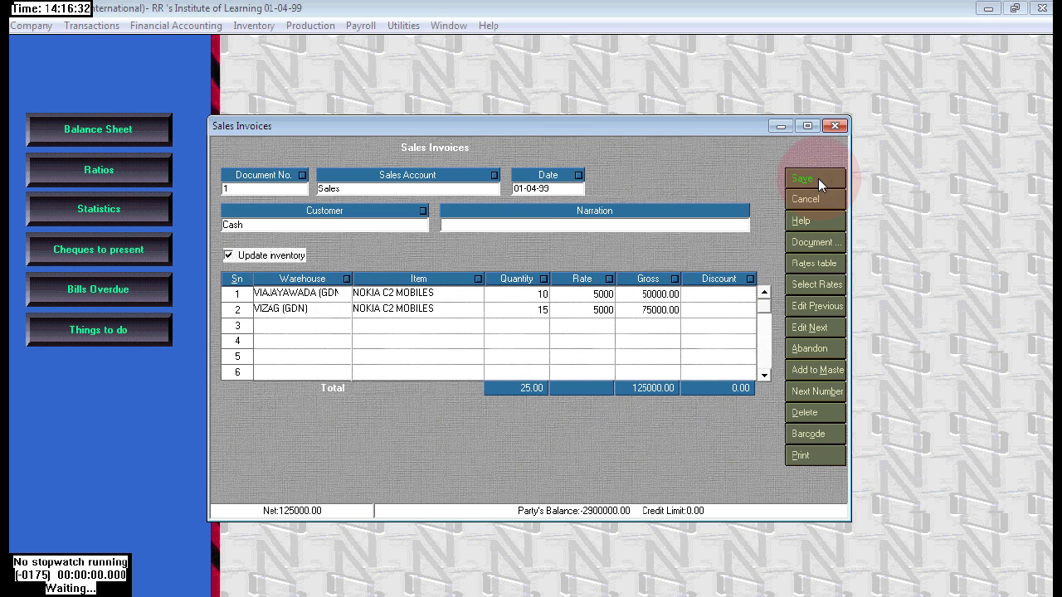
left_click(835, 126)
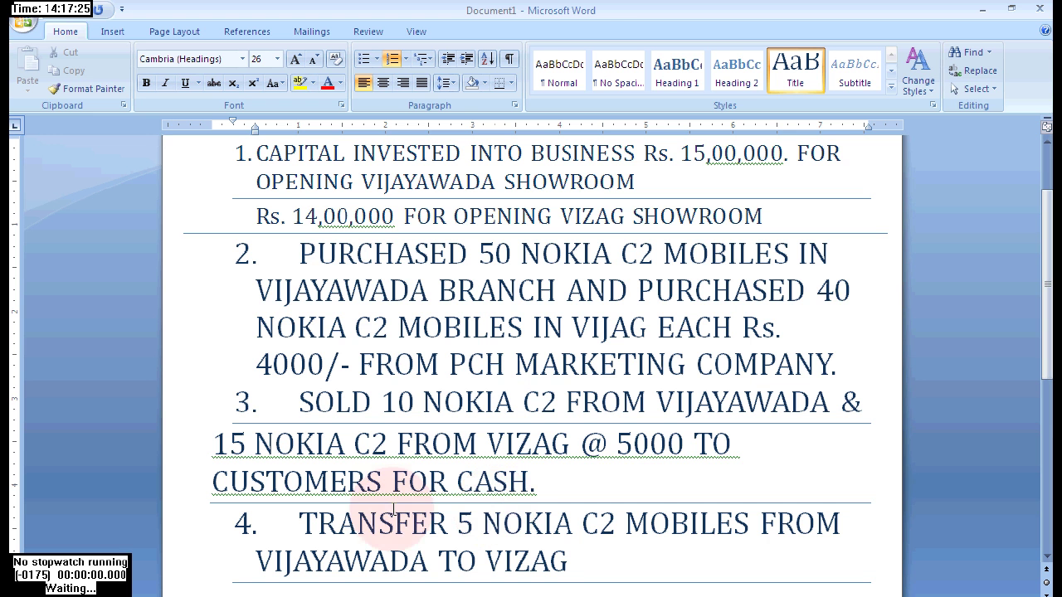
- Highlight the stock transfer in transaction 4 of the Word document and start a new Stock Transfers voucher in Focus 5
left_click_drag(292, 521, 599, 559)
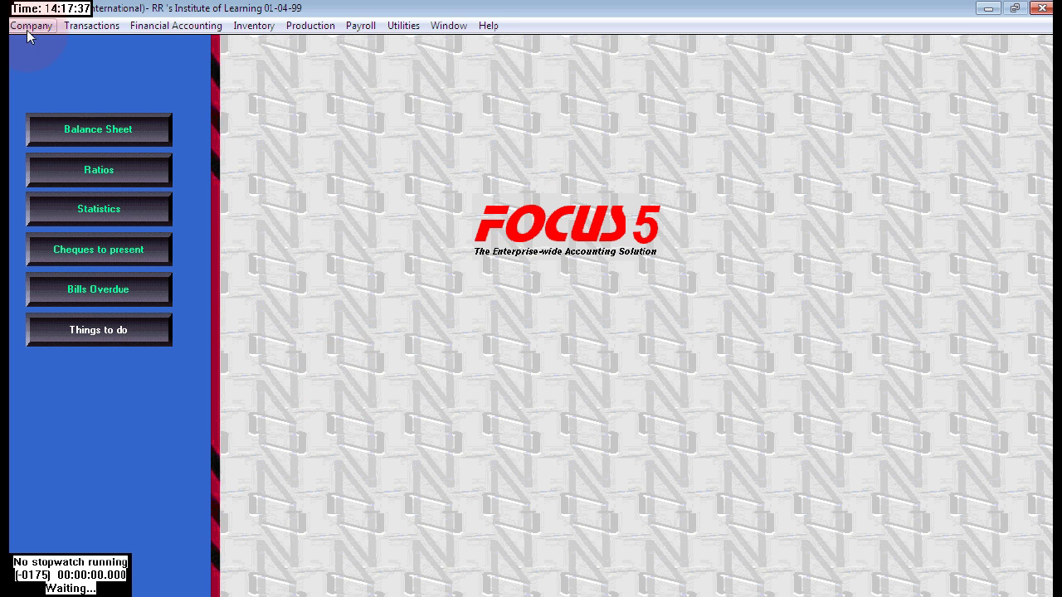
left_click(98, 25)
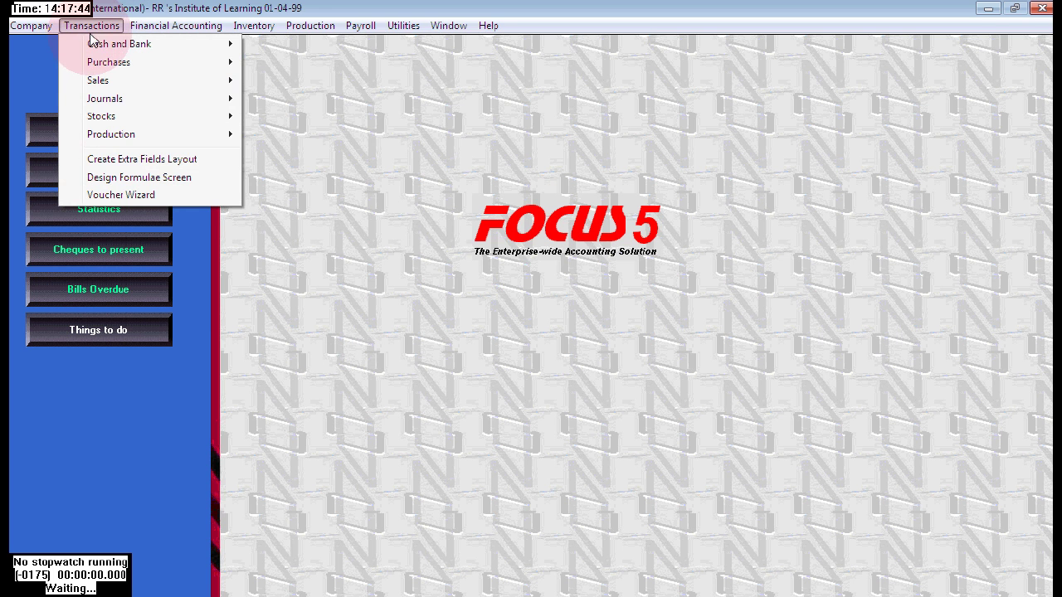
mouse_move(101, 122)
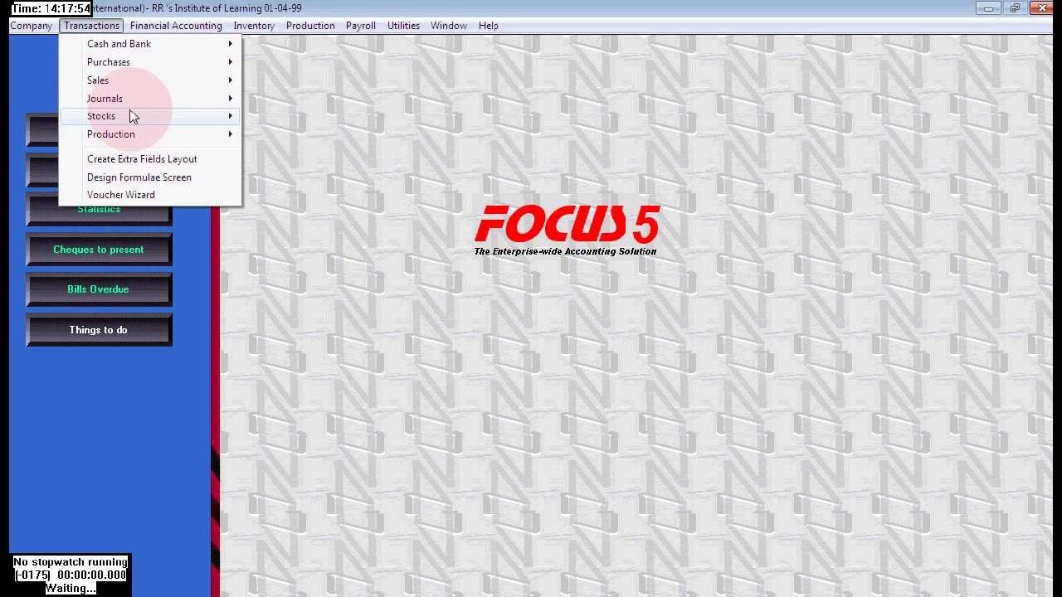
mouse_move(134, 116)
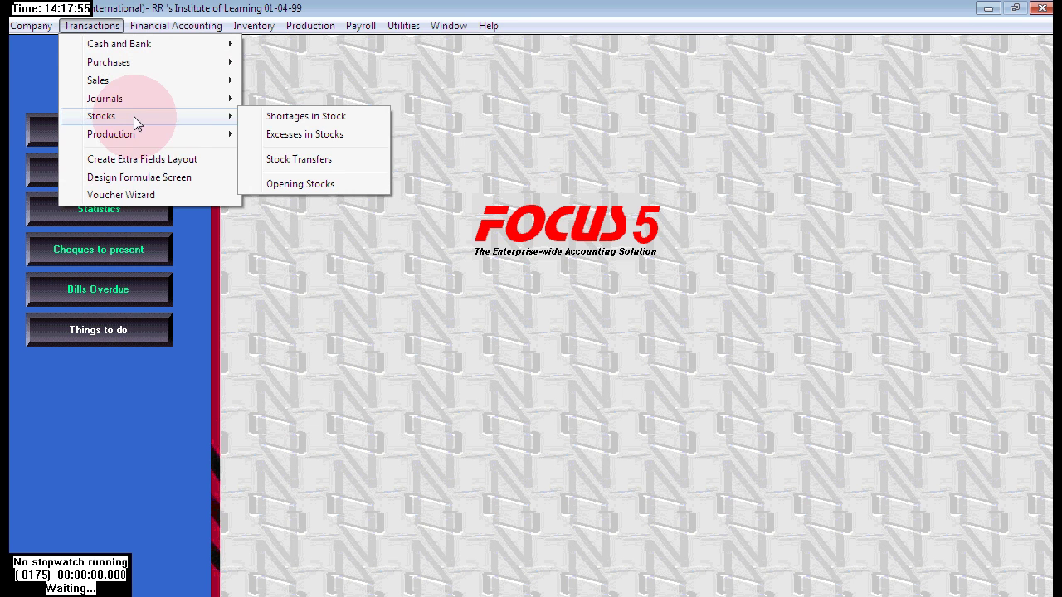
left_click(346, 159)
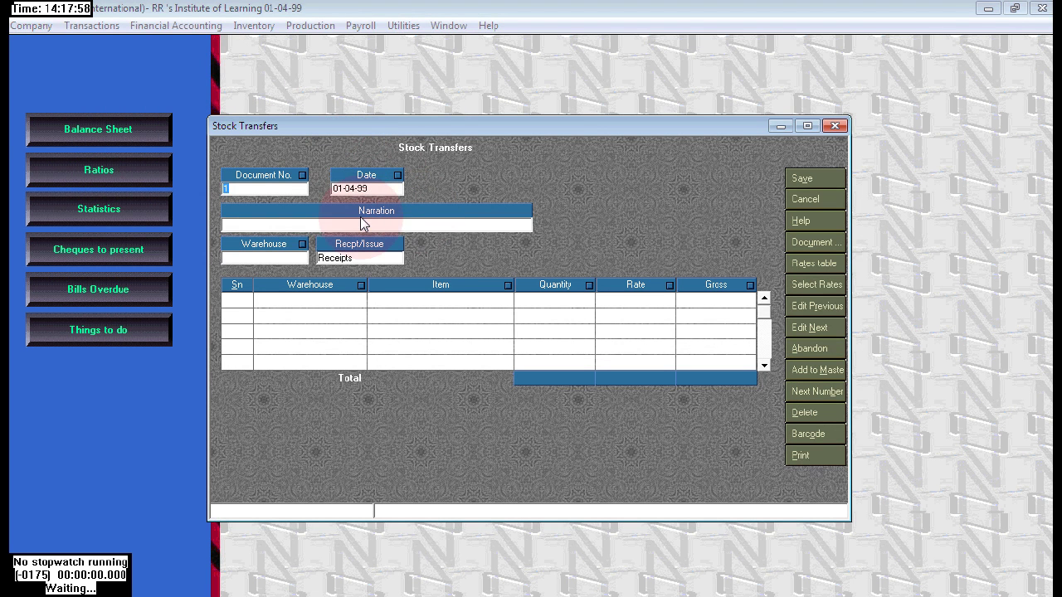
key("Return")
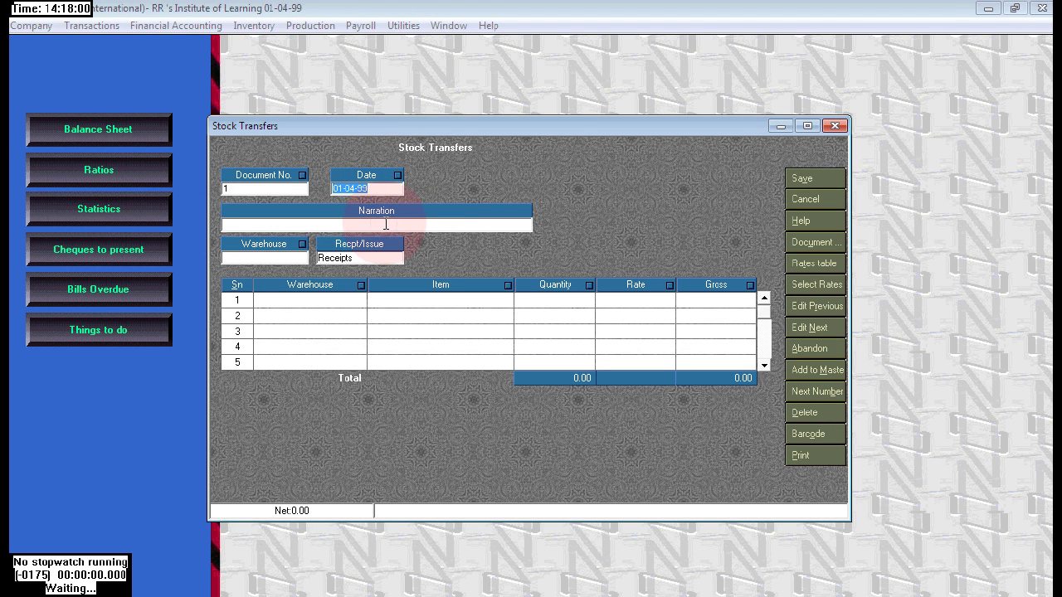
- Enter the narration TRABSFERED 5 NOKIA C2 FROM VIAJAYAWADA TO VIZAG and set the voucher's warehouse to VIAJAYAWADA (GDN)
left_click(386, 224)
type("TRABSFERED 5 NOKIA C2 FROM VIAJAYAWADA TO VIZAG")
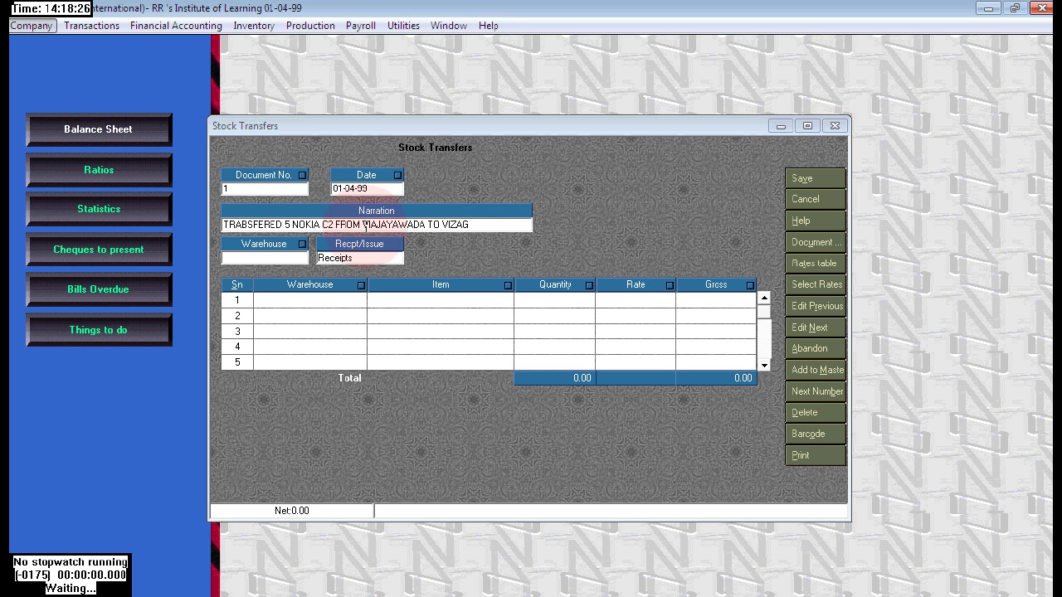
left_click(292, 258)
left_click(298, 258)
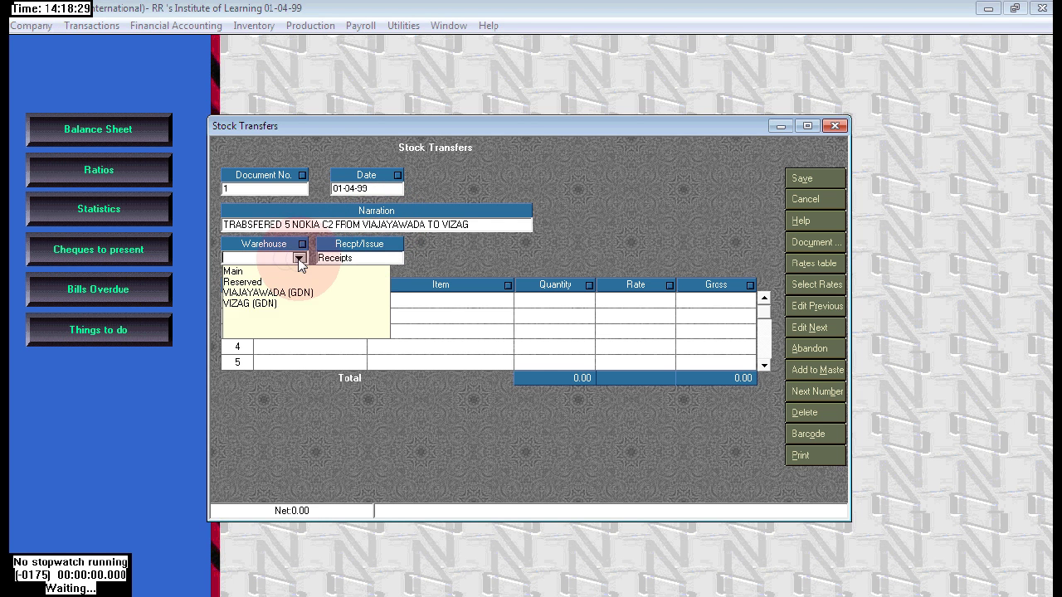
left_click(267, 293)
- Set the stock transfer's Recpt/Issue type to Issues and go to the first line's warehouse field
left_click(353, 258)
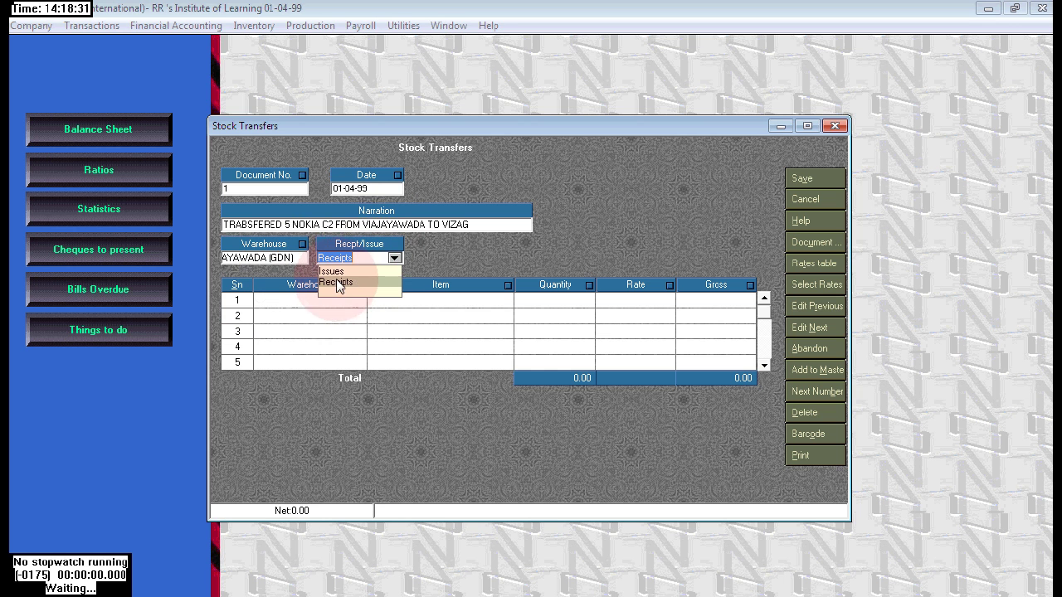
left_click(336, 271)
left_click(362, 258)
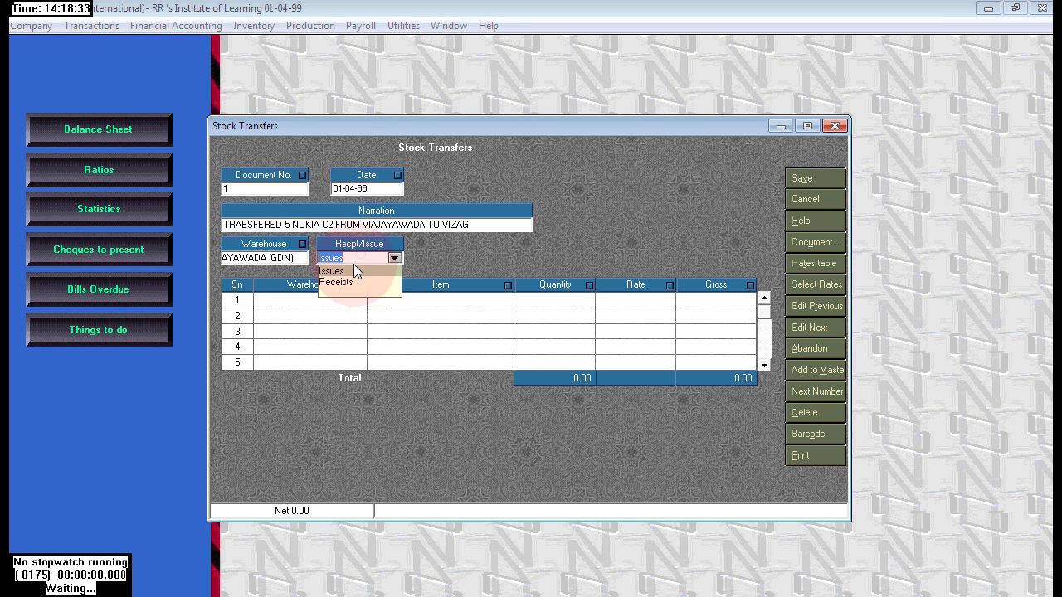
left_click(355, 302)
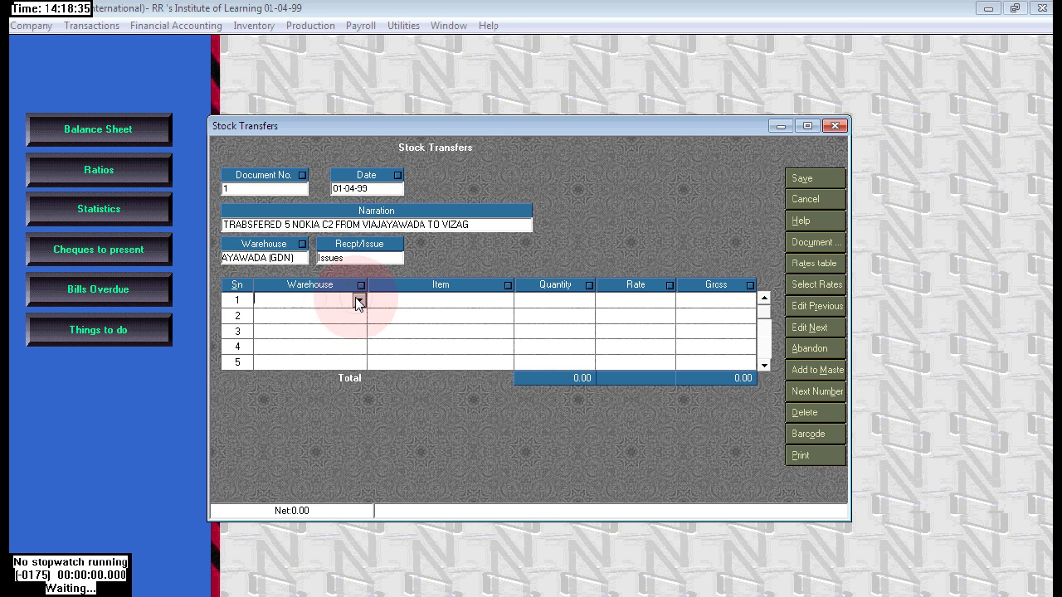
- Fill the stock transfer's first line with warehouse VIZAG (GDN), item NOKIA C2 MOBILES and quantity 5
left_click(359, 300)
left_click(292, 347)
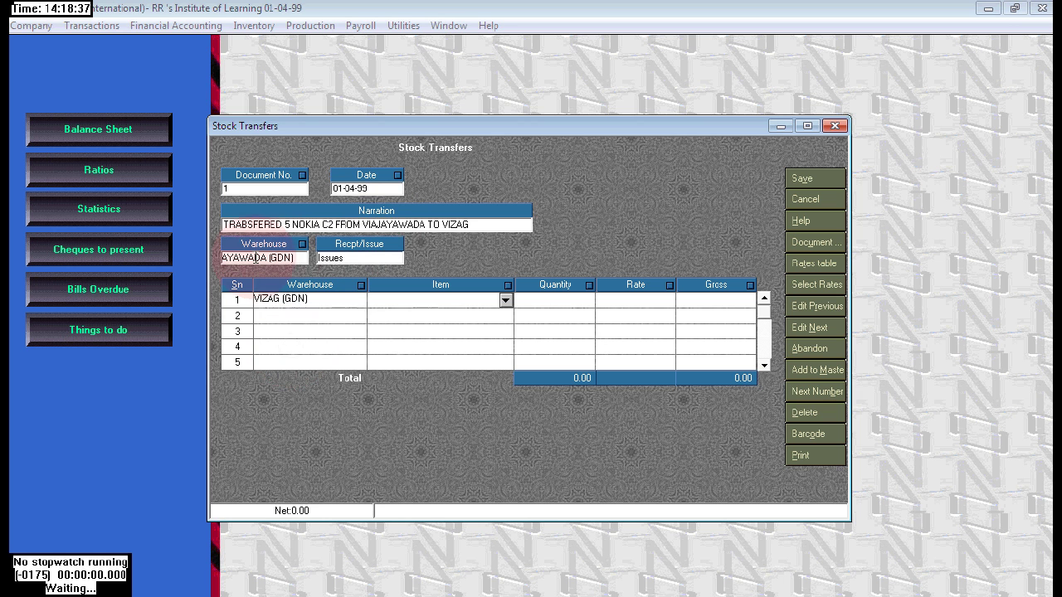
left_click(341, 296)
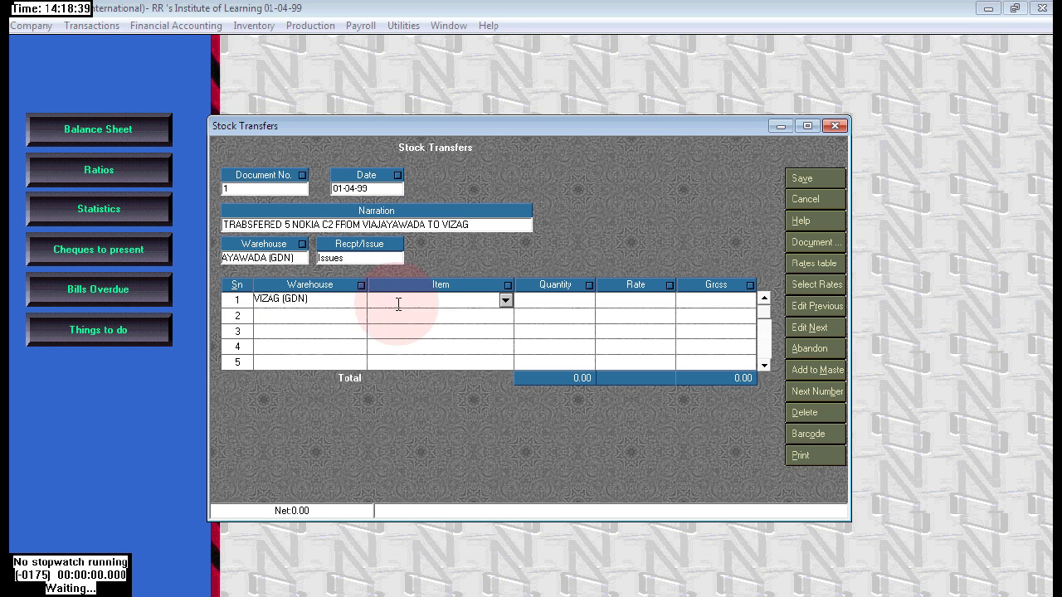
left_click(471, 298)
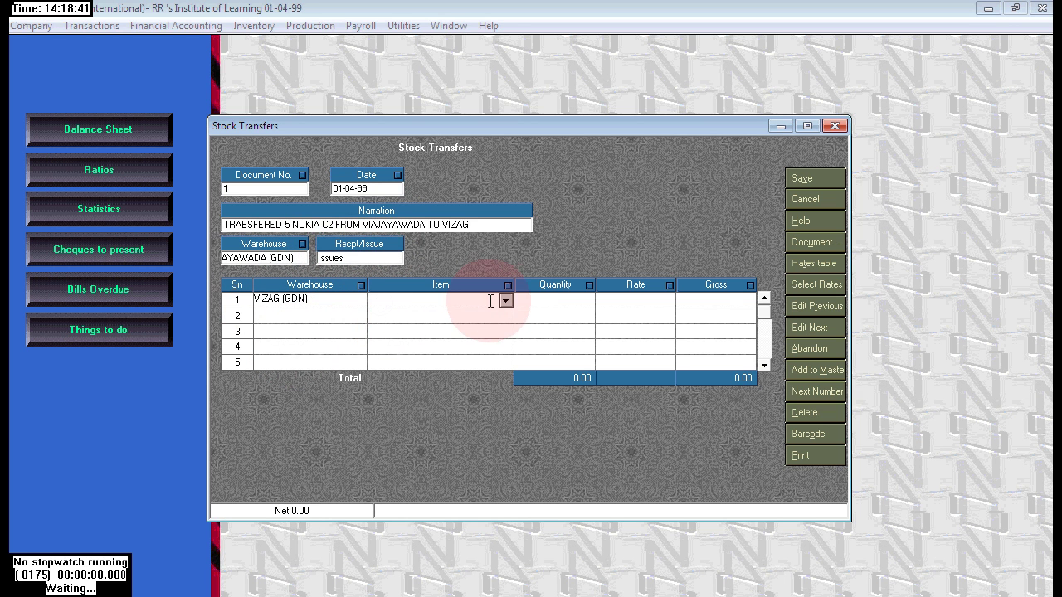
left_click(505, 301)
left_click(458, 329)
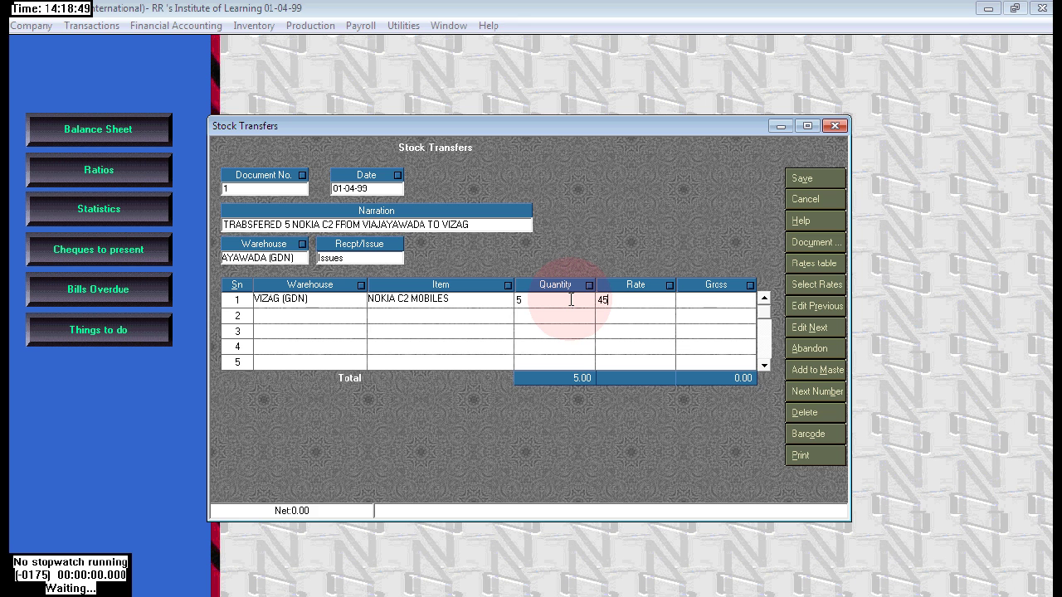
- Set the first line's rate to 4500, then save the stock transfer and close its window
type("0")
key("Return")
key("Return")
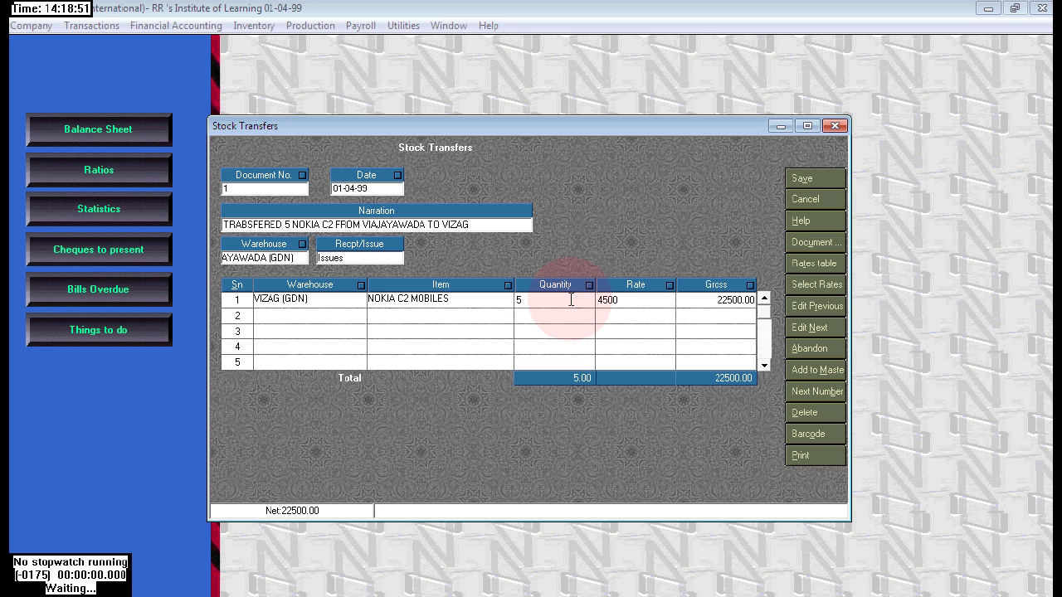
key("alt+v")
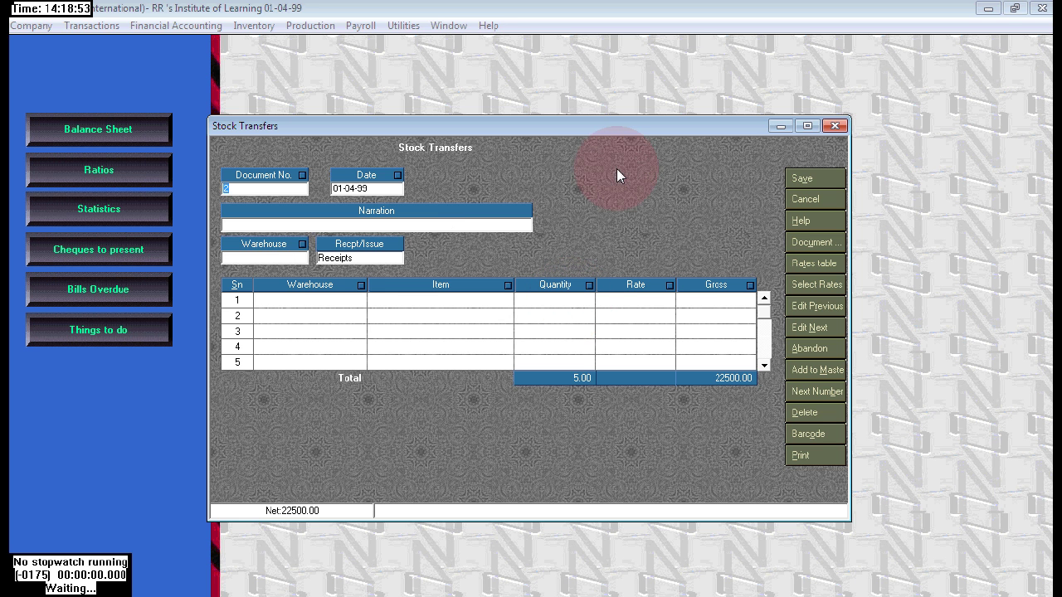
left_click(834, 125)
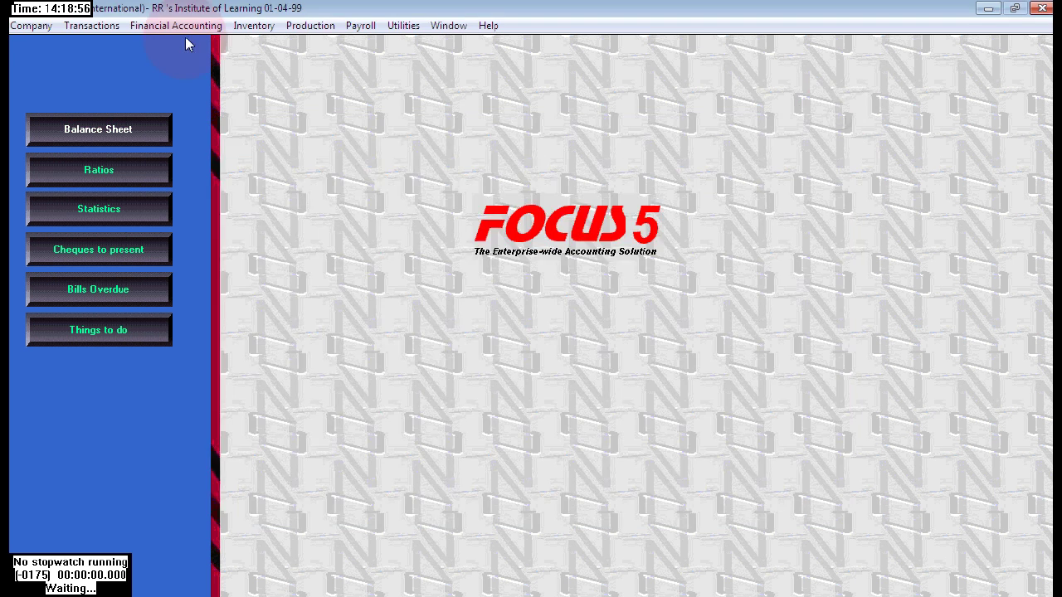
- Start a new Payments voucher and set its cash/bank account to Cash
left_click(81, 28)
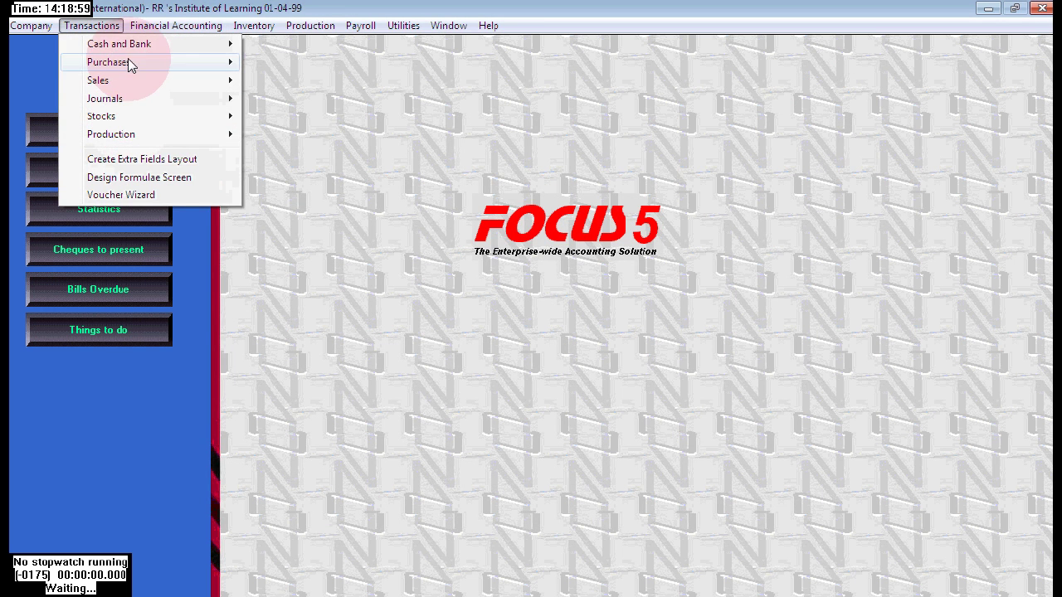
mouse_move(127, 45)
left_click(318, 62)
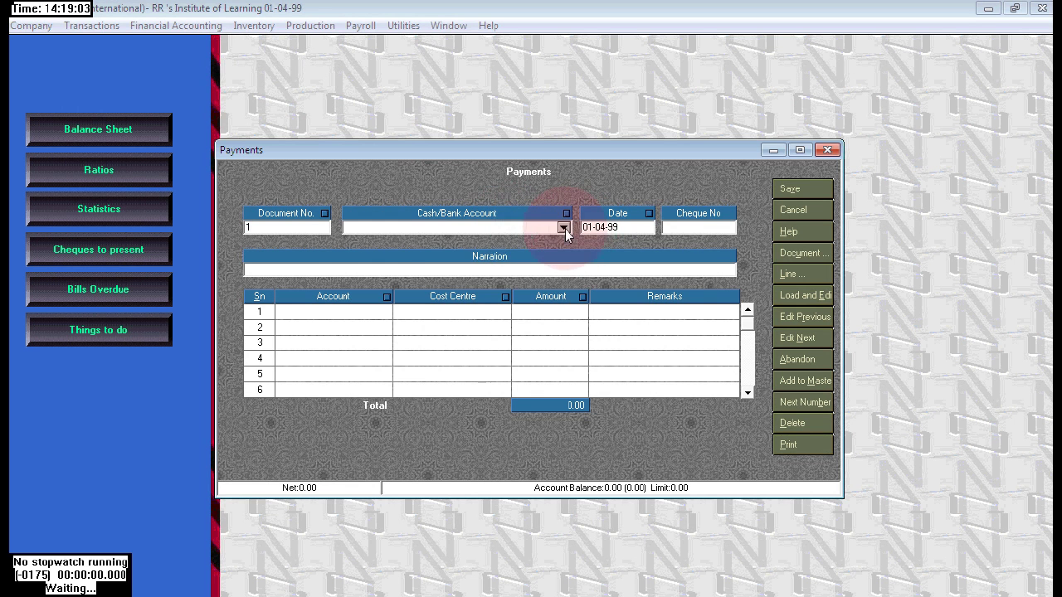
left_click(571, 225)
left_click(358, 242)
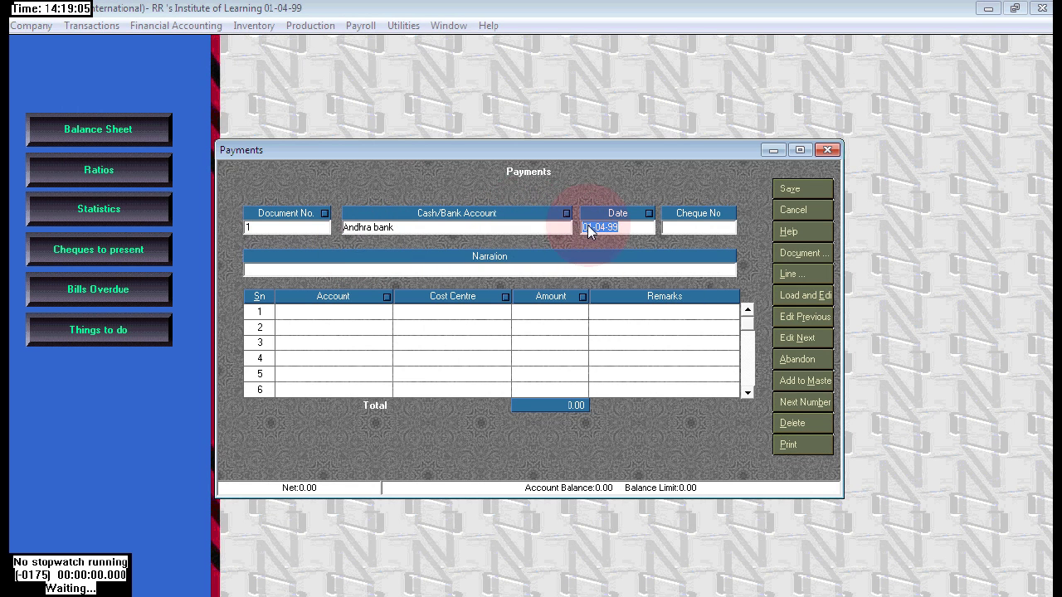
left_click(557, 236)
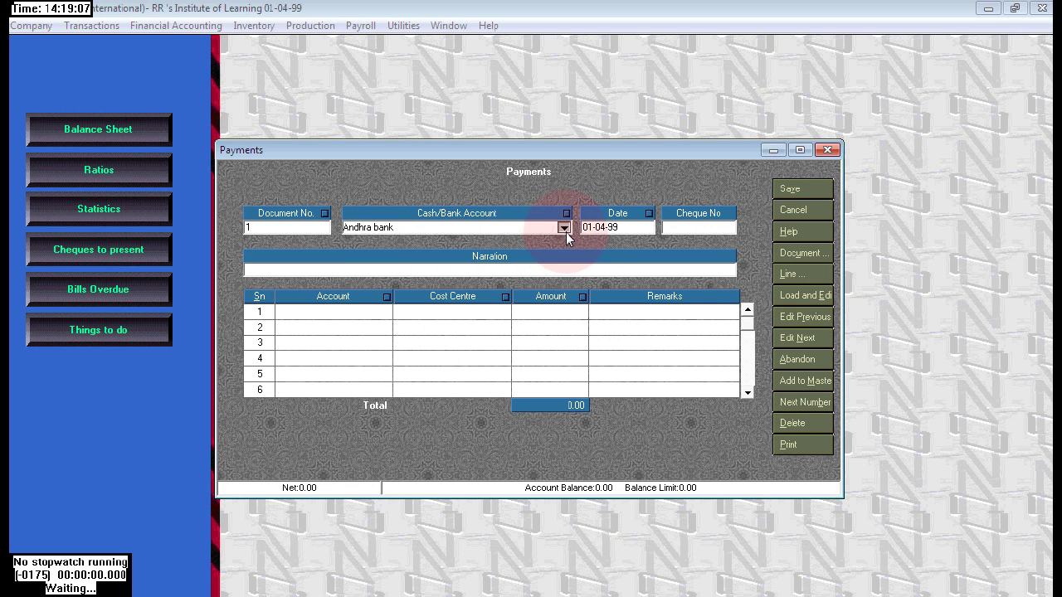
left_click(564, 228)
left_click(356, 253)
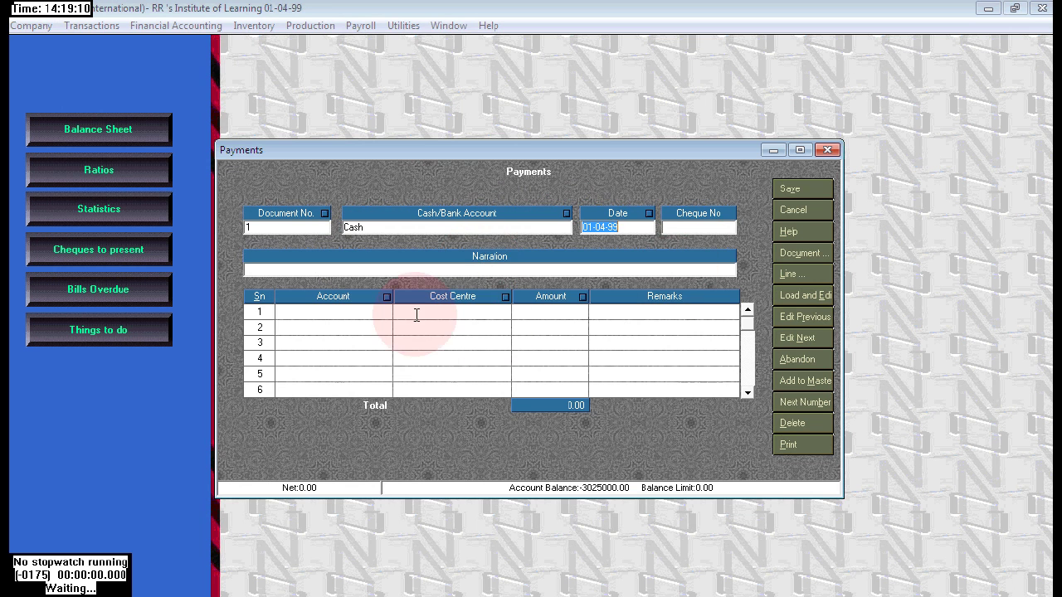
- Create a new account named RENT from the first payment line's account field
left_click(382, 314)
double_click(332, 315)
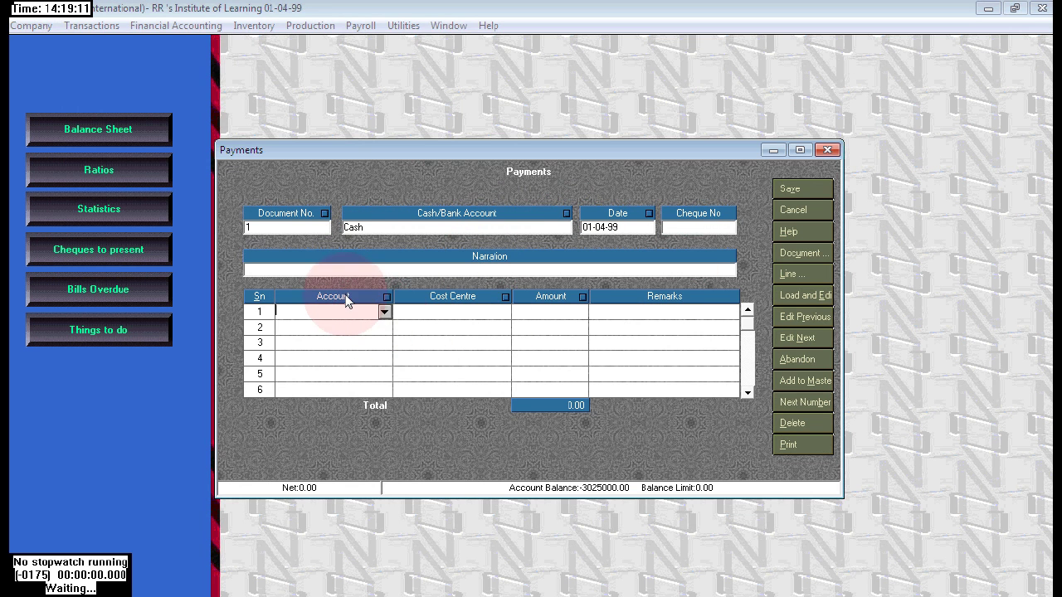
left_click(278, 205)
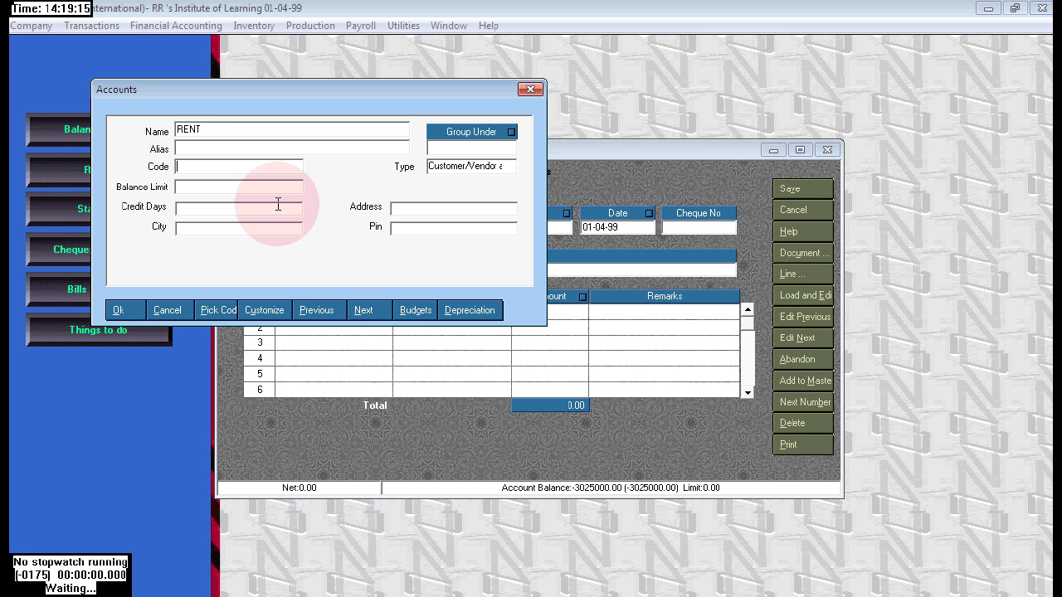
key("Tab")
key("i")
key("Tab")
key("Return")
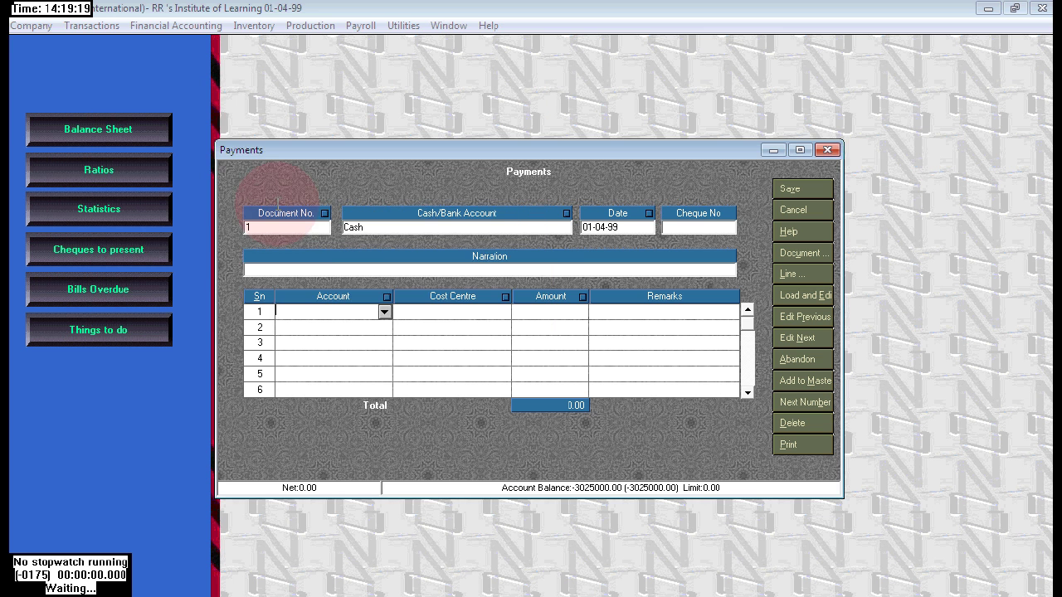
- Fill the first payment line with account RENT, cost centre VIJAYAWADA and amount 4000
type("IN")
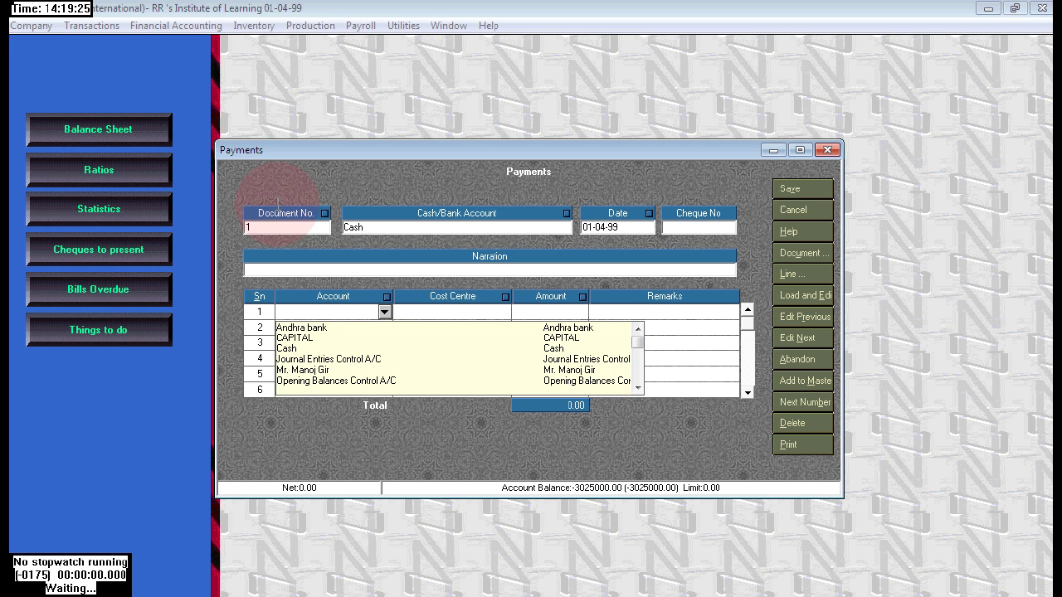
type("RE")
key("Return")
type("VI")
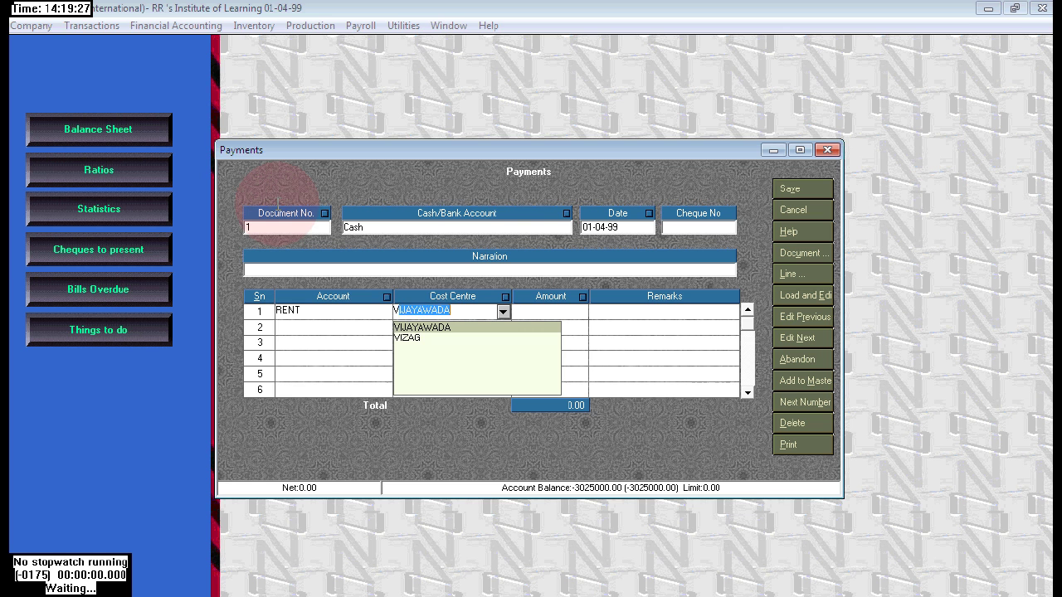
key("Return")
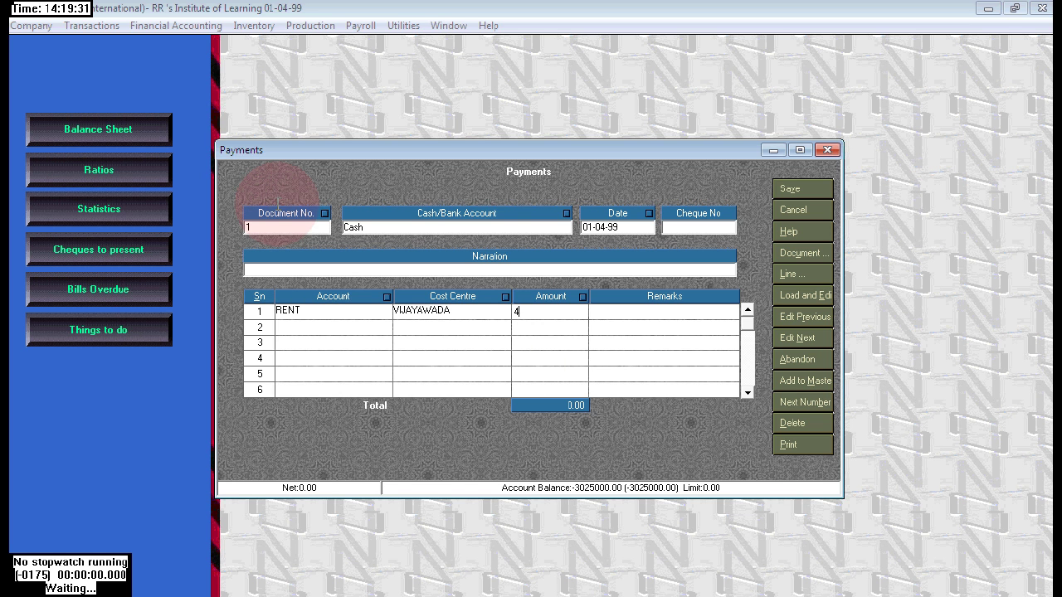
key("Return")
- Add a second RENT payment line for cost centre VIZAG with amount 5000, then save the voucher and close it
type("RE")
key("Return")
type("VIZA")
key("Return")
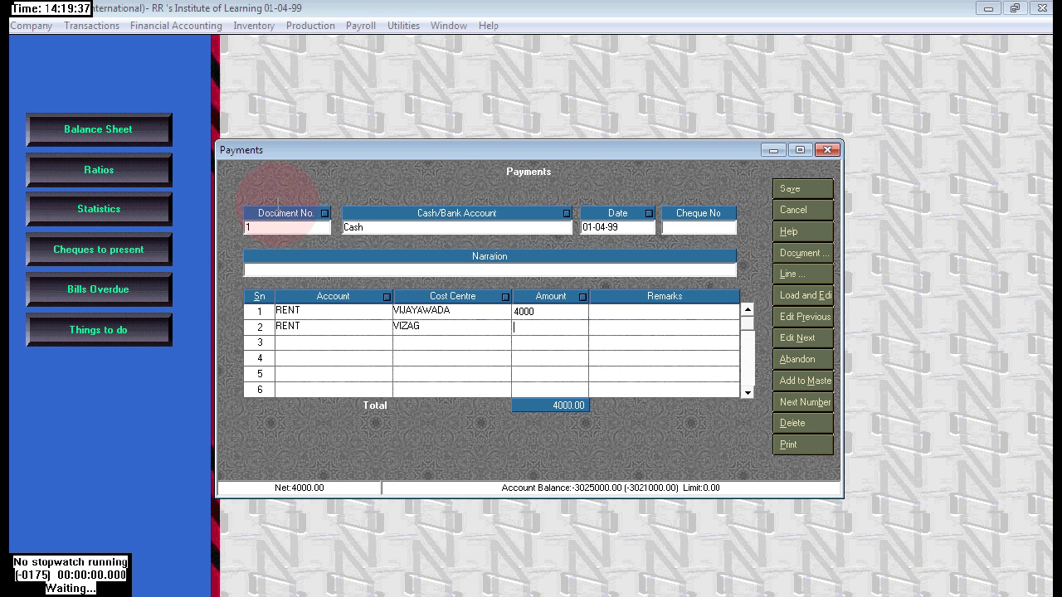
type("5000")
key("Return")
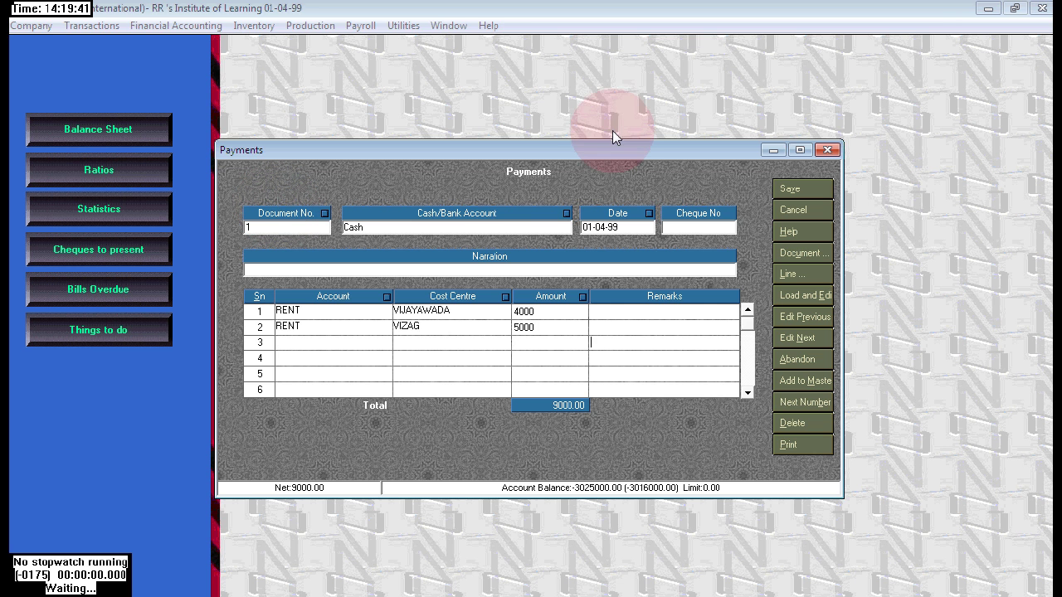
left_click(798, 188)
left_click(829, 148)
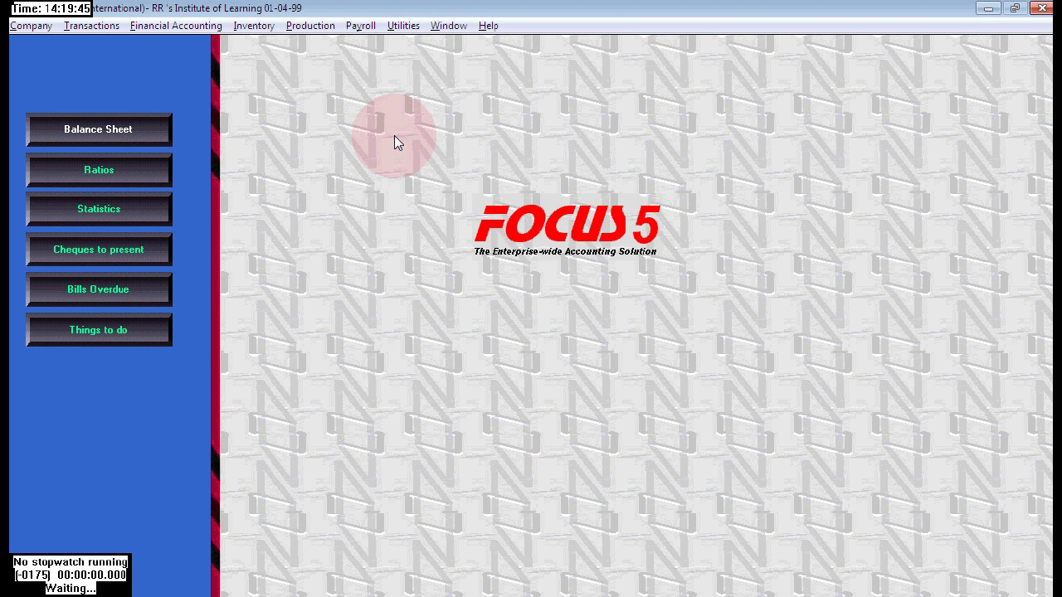
- Run an inventory product query for NOKIA C2 MOBILES to check its stock by warehouse, then close the query
key("alt")
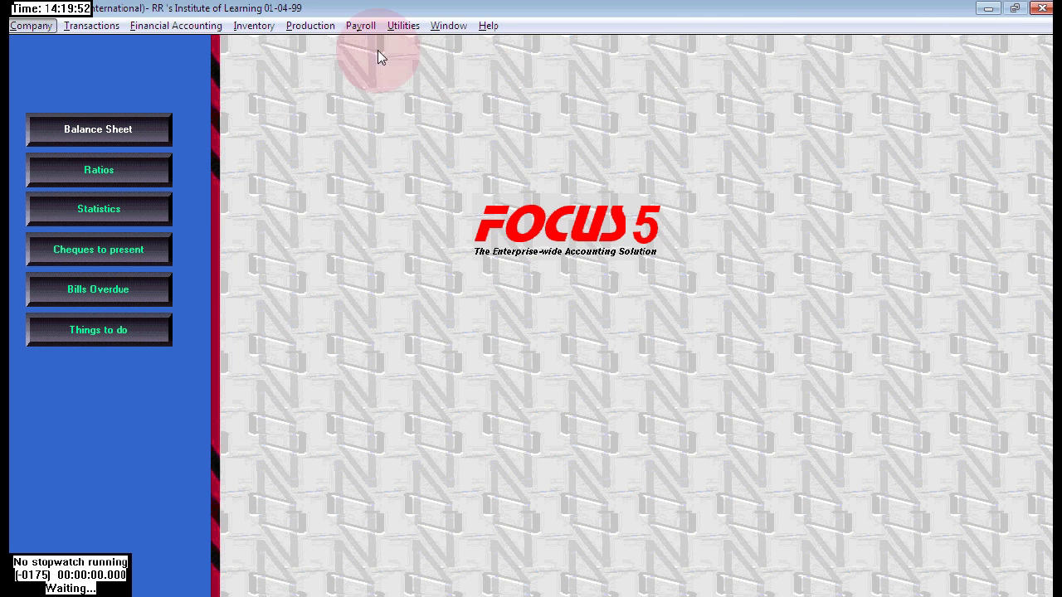
left_click(266, 35)
left_click(314, 67)
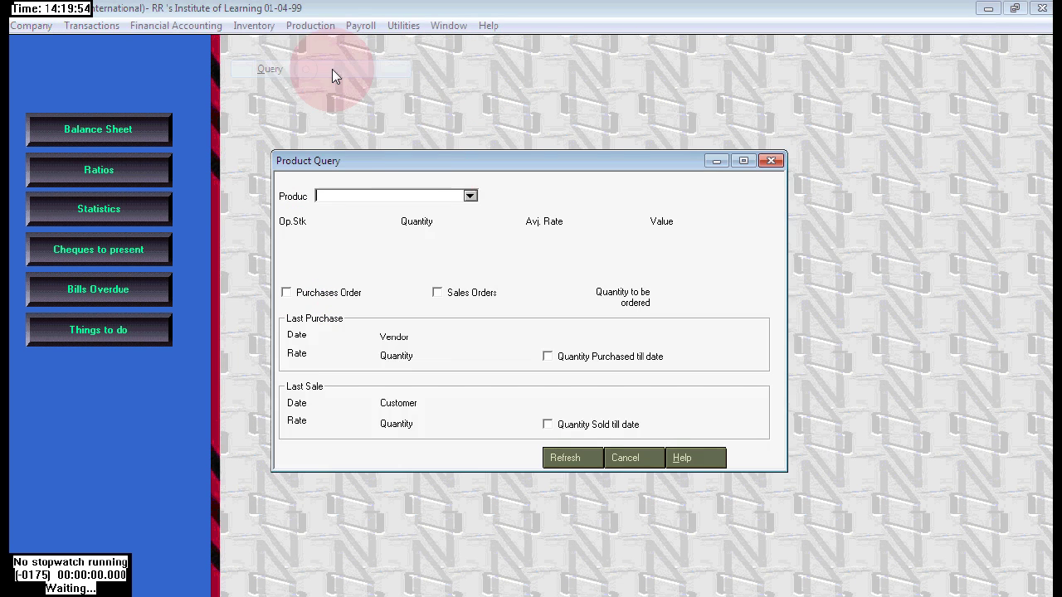
left_click(469, 196)
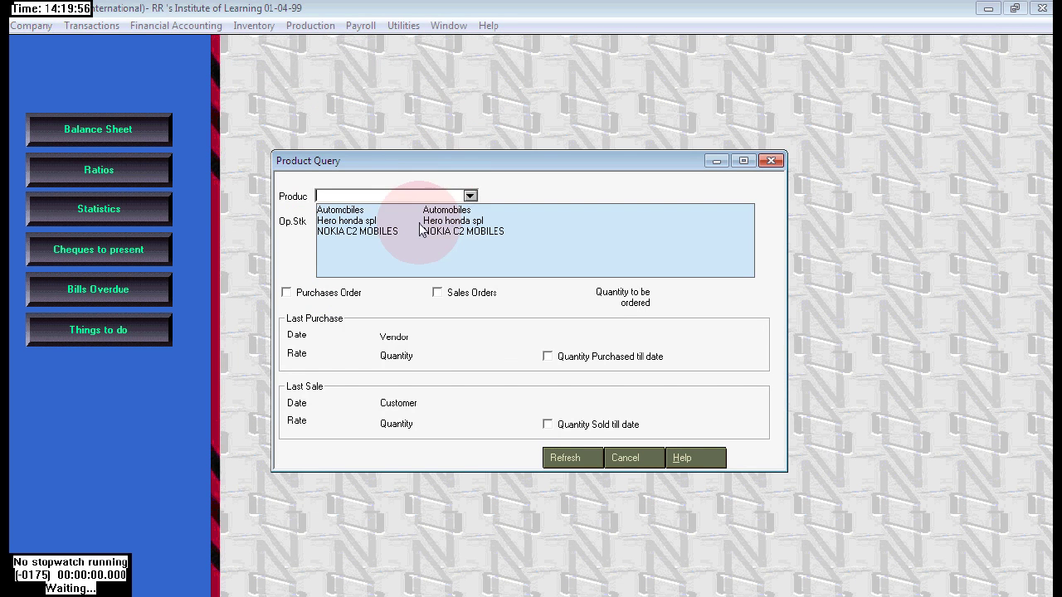
left_click(342, 232)
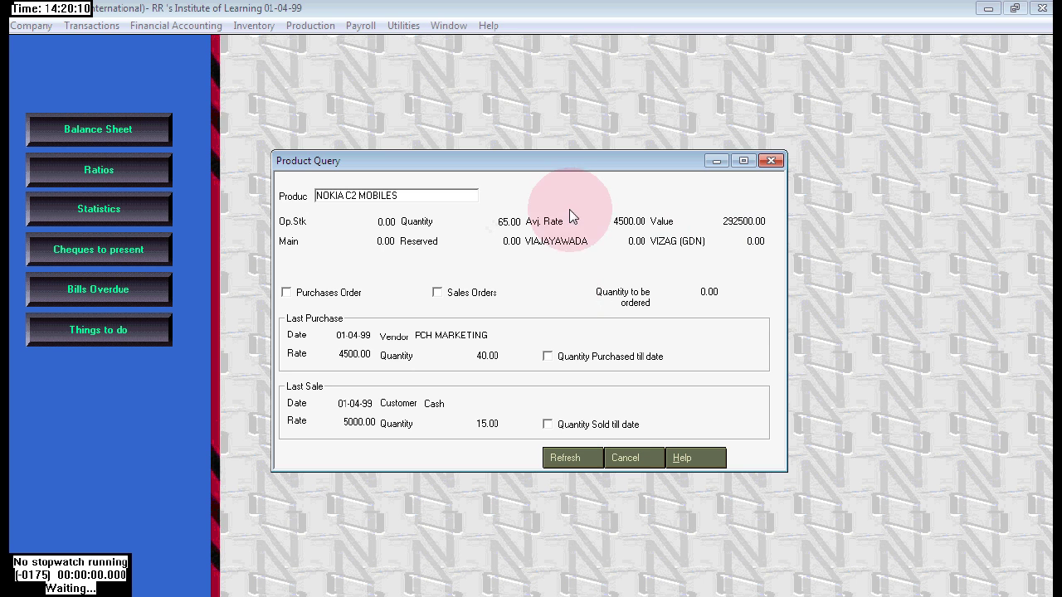
left_click(619, 456)
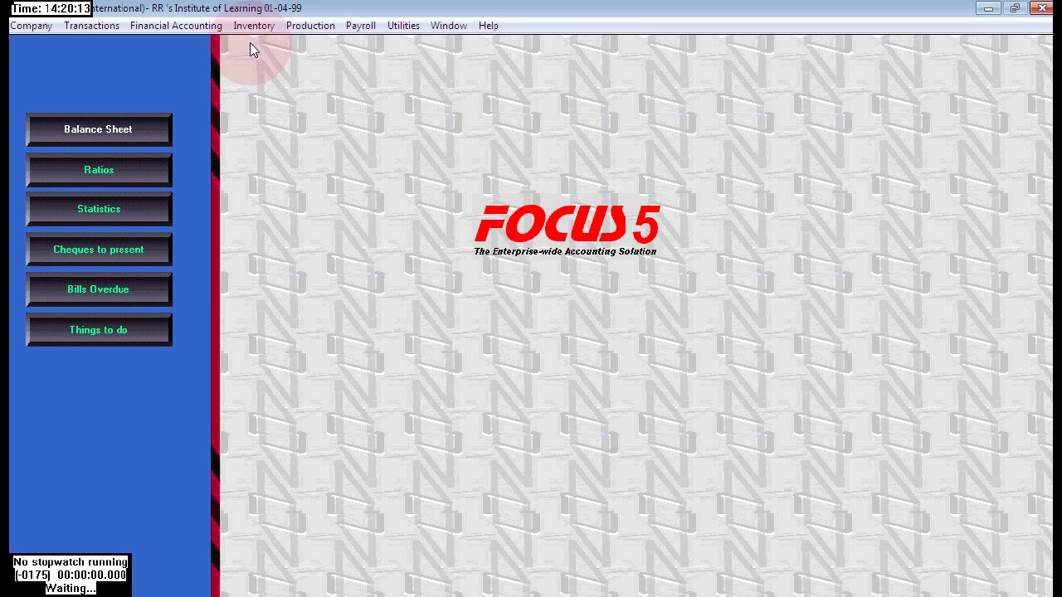
- Display the Stock Valuation report on screen for NOKIA C2 MOBILES only
left_click(264, 25)
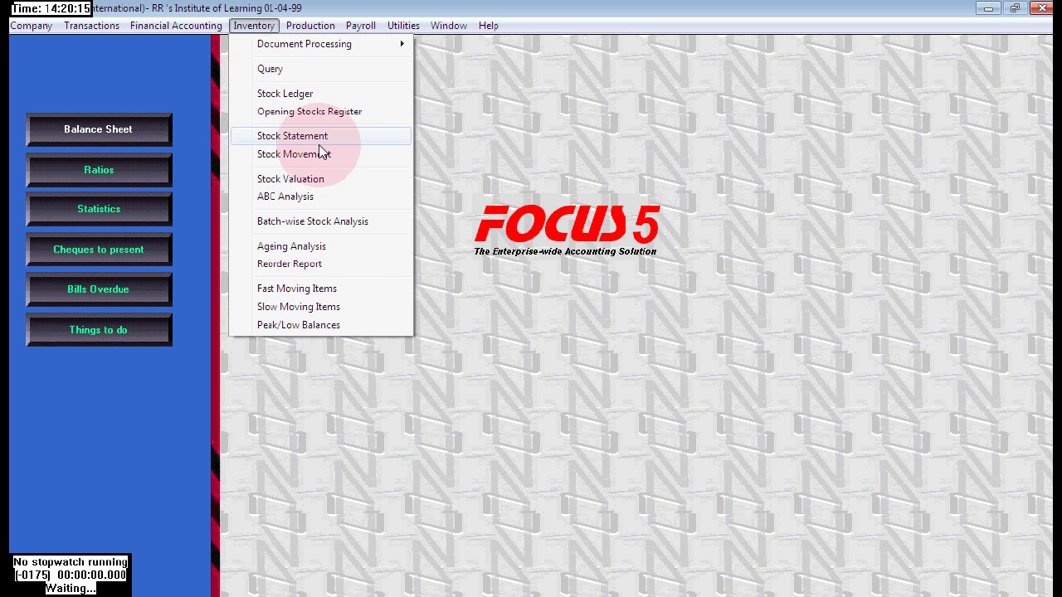
left_click(320, 179)
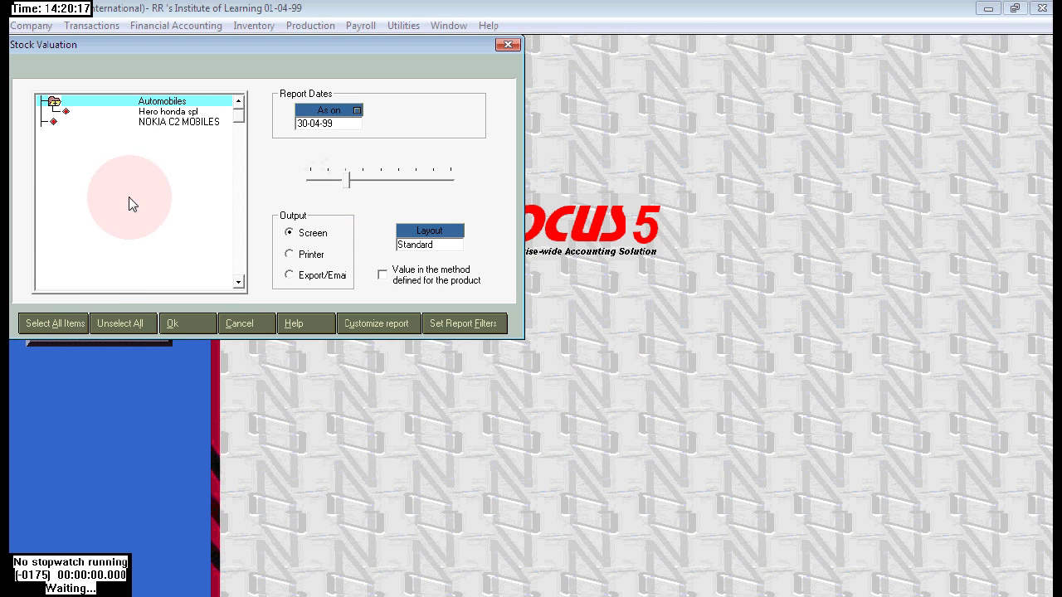
left_click(178, 122)
left_click(73, 324)
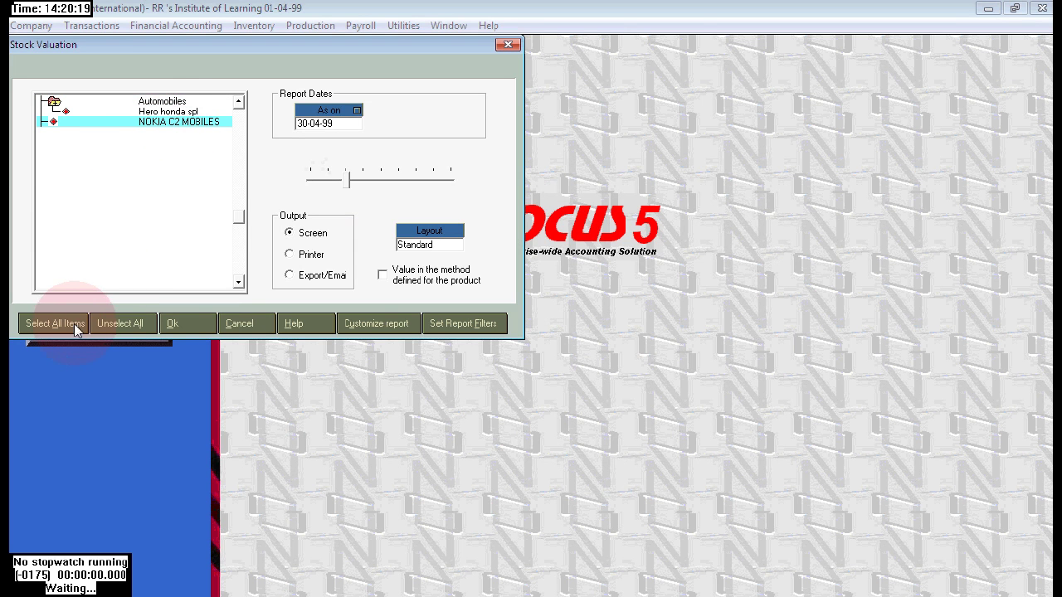
left_click(168, 112)
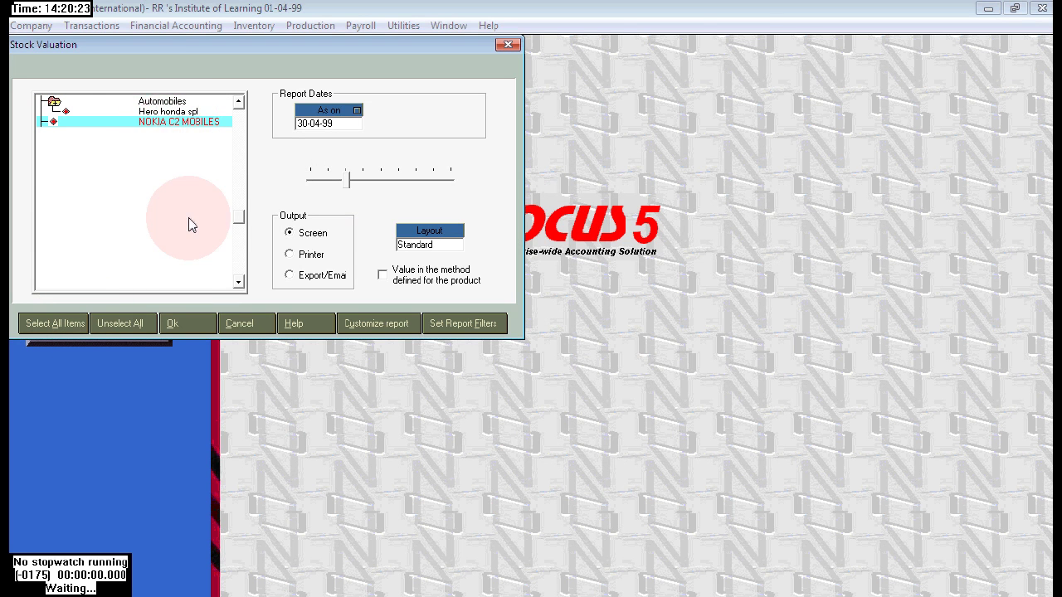
left_click(185, 324)
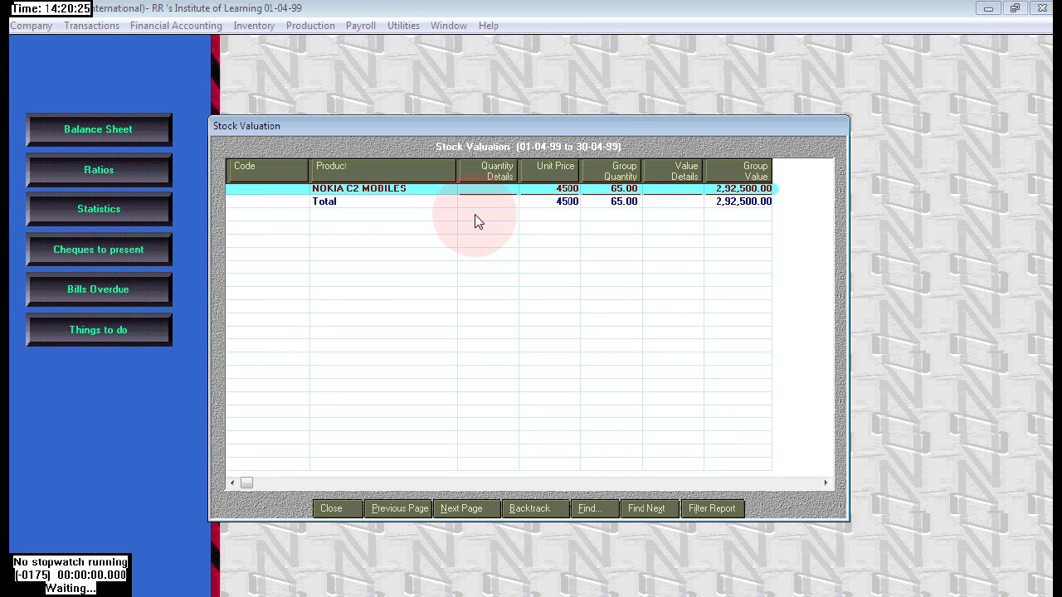